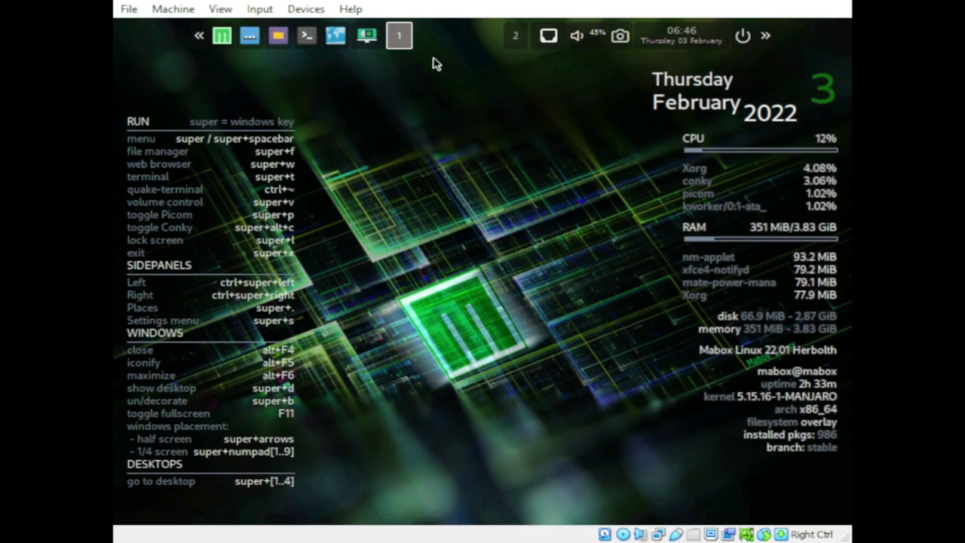
- Launch the Mabox Linux installer and accept the Asia/Manila location
click(367, 38)
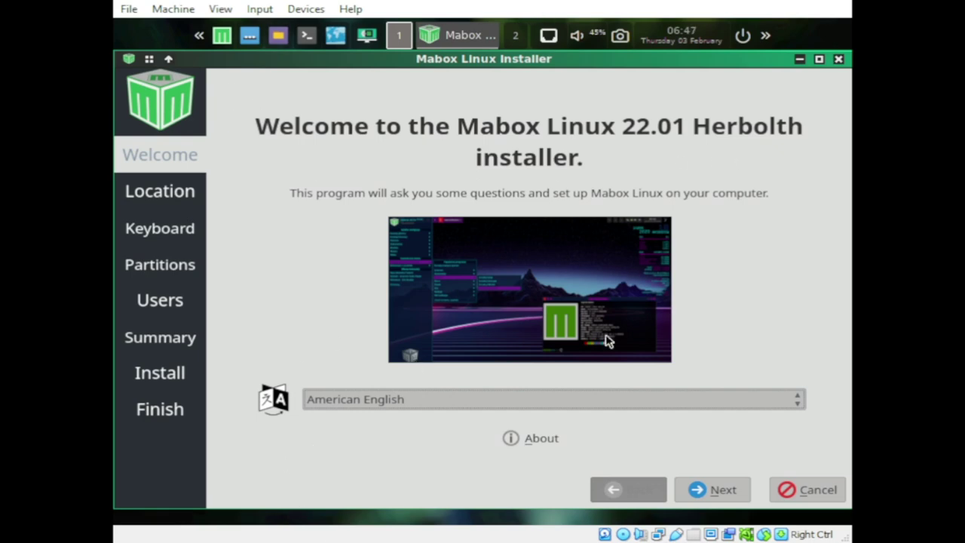
click(713, 490)
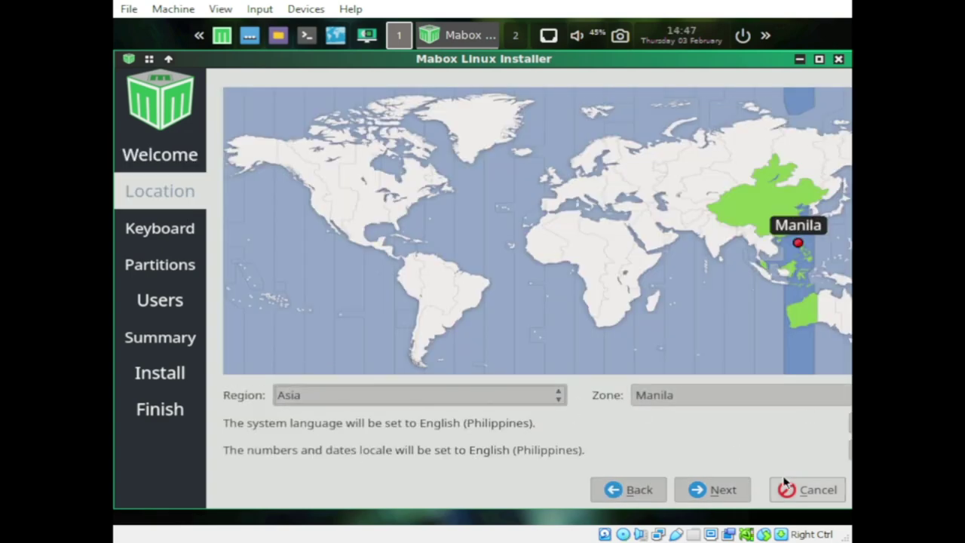
click(722, 491)
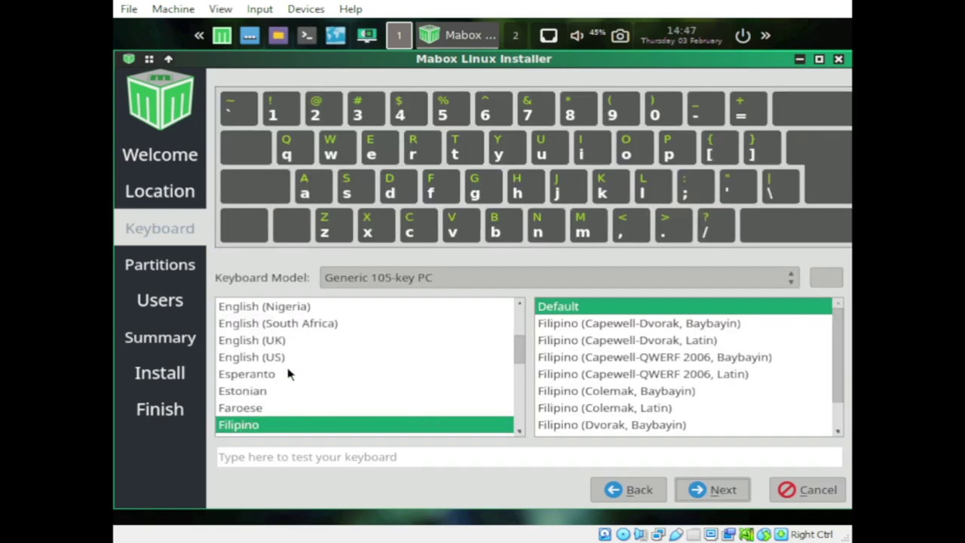
- Set the keyboard layout to English (US) with the Default variant
scroll(335, 345, up, 2)
scroll(335, 346, down, 2)
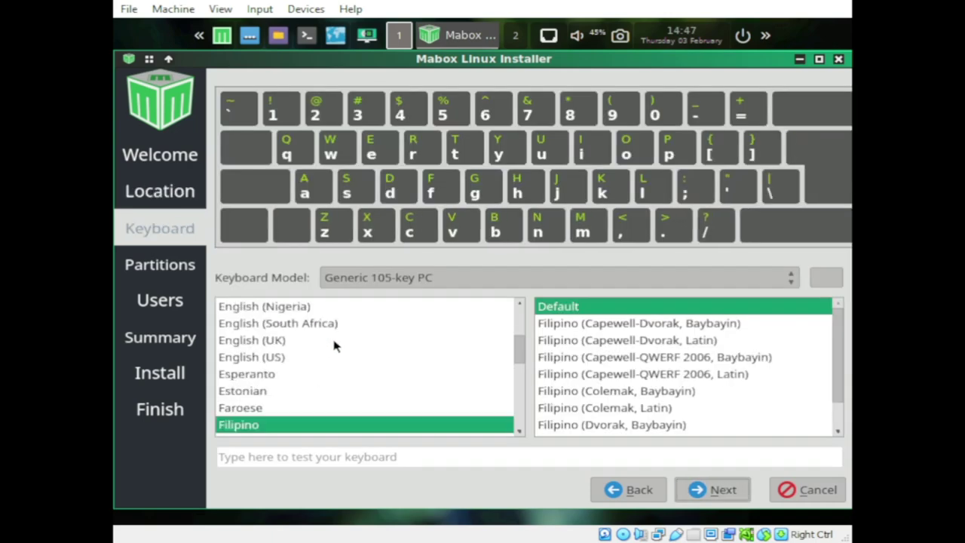
click(252, 357)
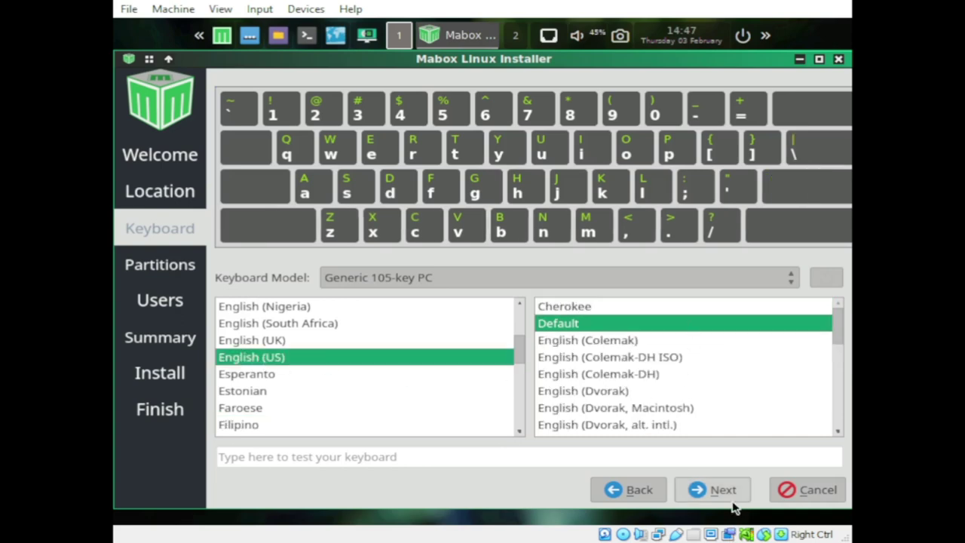
click(730, 492)
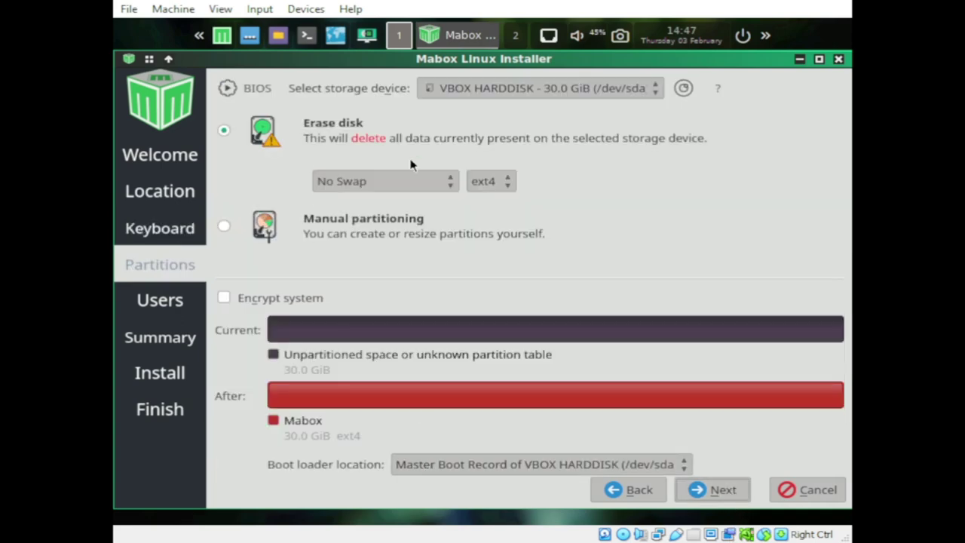
- Keep Erase disk for the 30 GiB disk and enter the user name
click(716, 492)
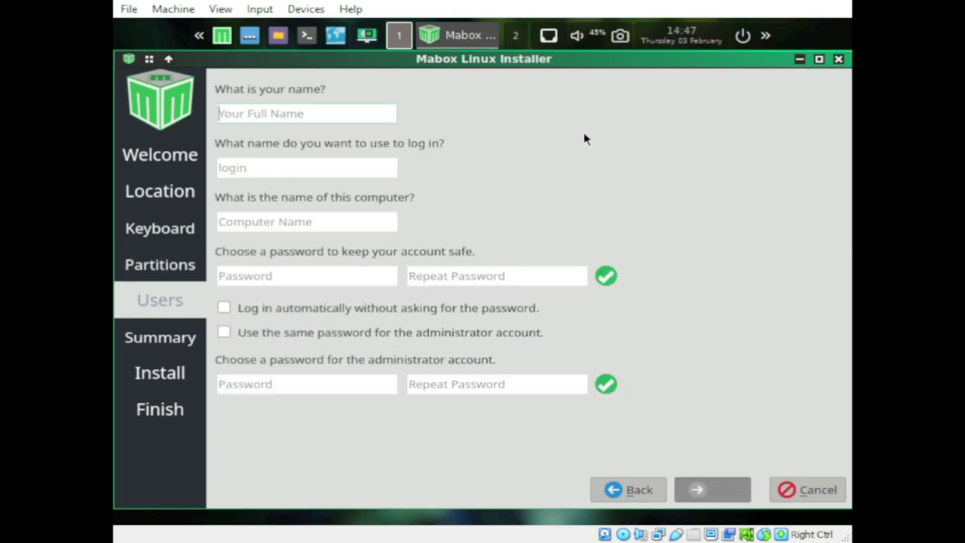
text(df)
key(Tab)
key(Tab)
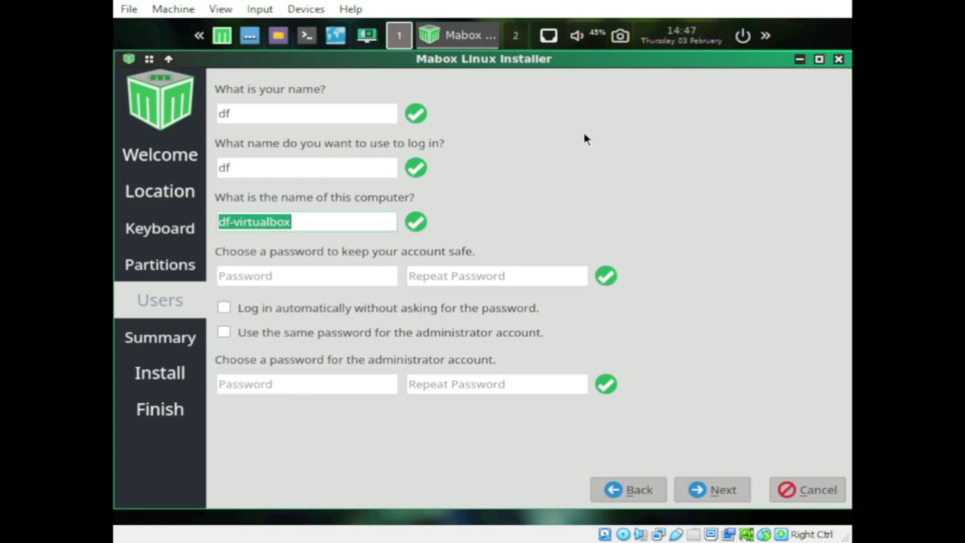
key(Tab)
- Enter and confirm the account password, reusing it for the administrator account
text(••••••)
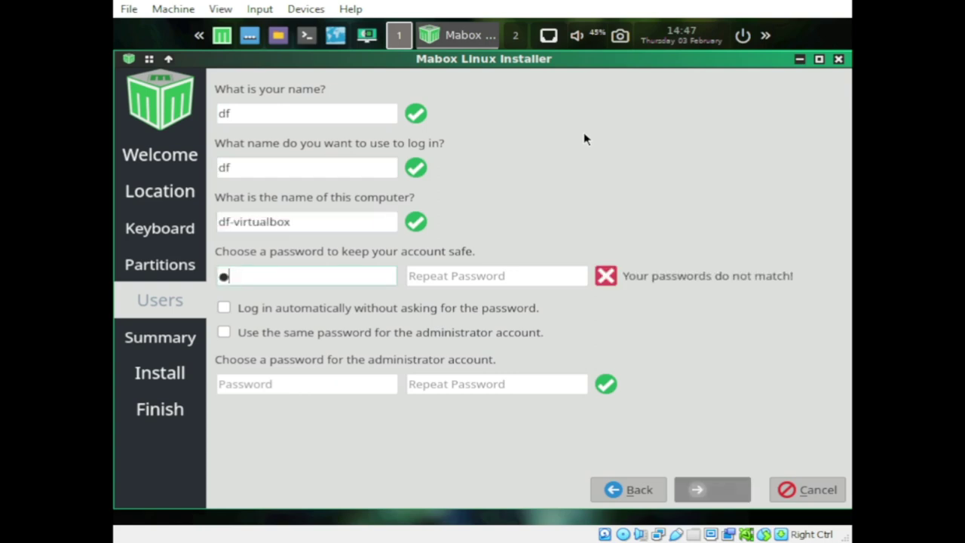
text(•)
key(Tab)
text(•••••••)
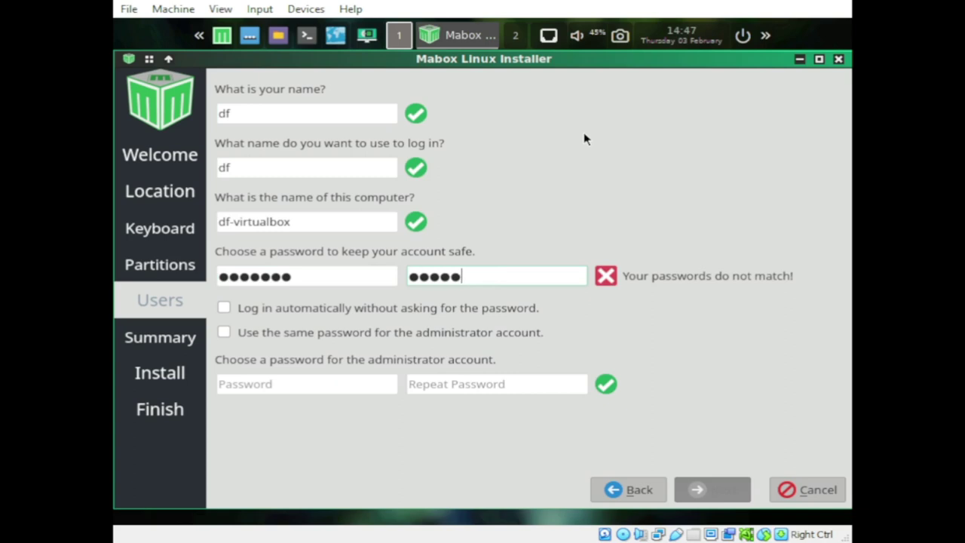
click(224, 333)
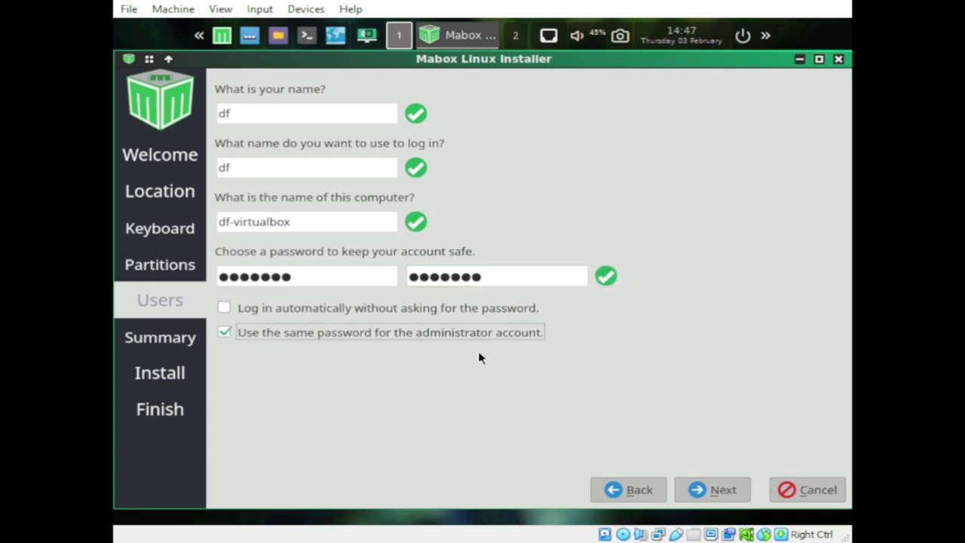
click(721, 490)
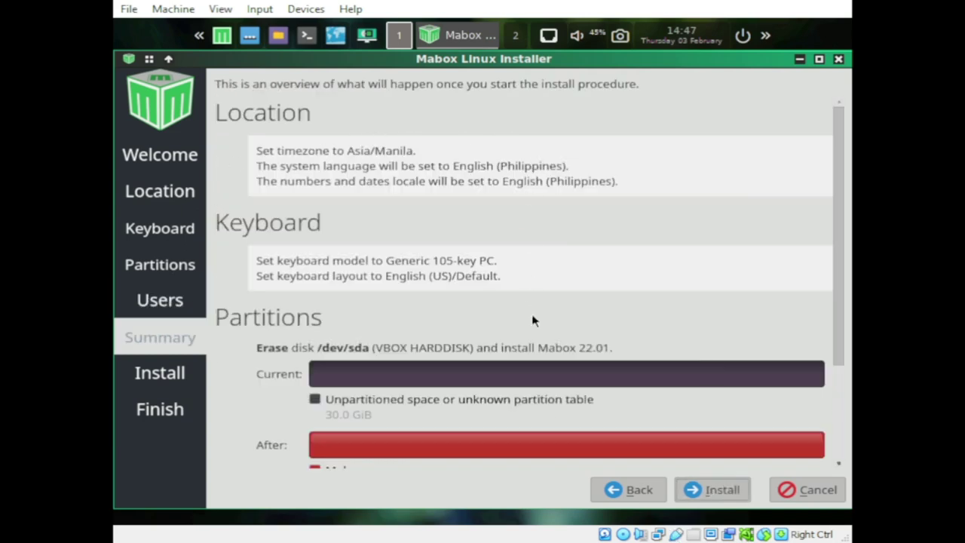
- Review the partition changes erasing /dev/sda and confirm installing Mabox Linux 22.01
scroll(543, 362, down, 3)
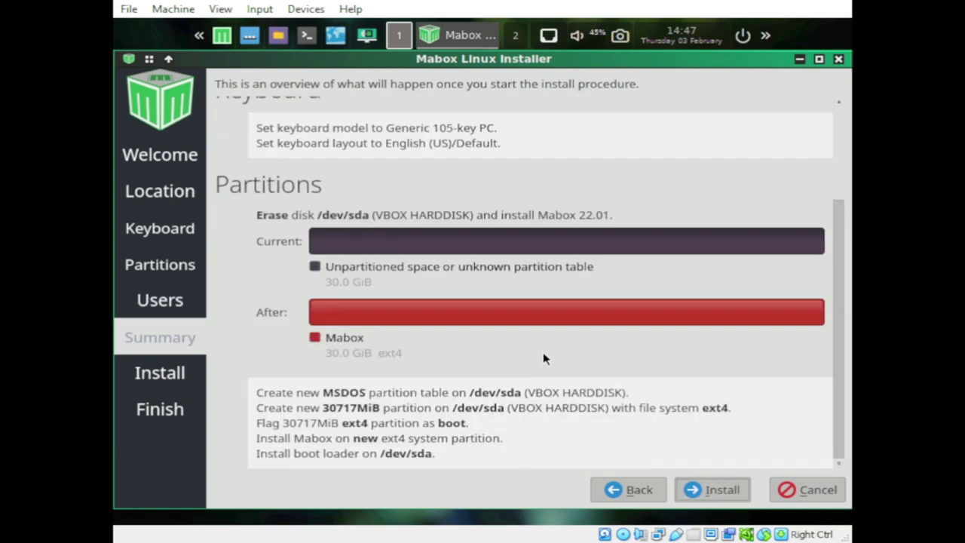
click(730, 491)
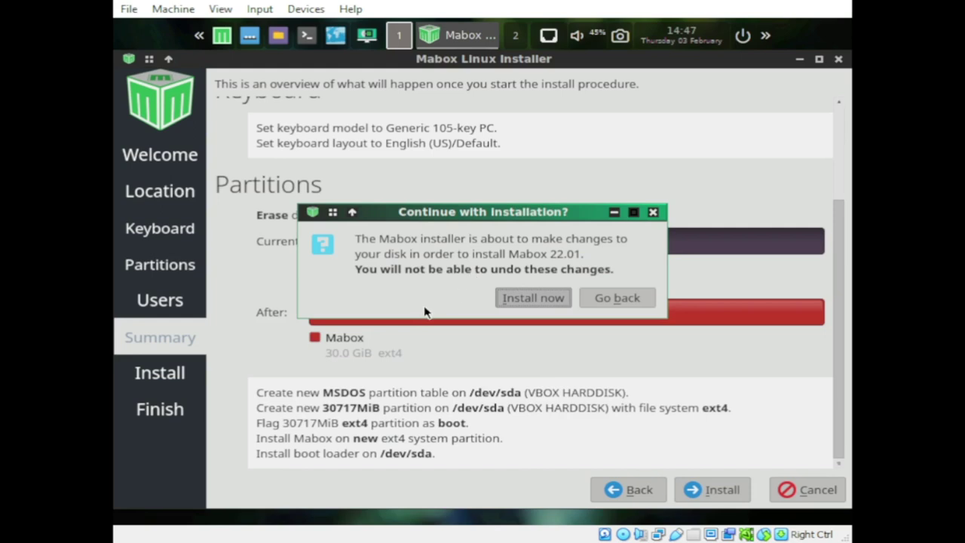
click(534, 300)
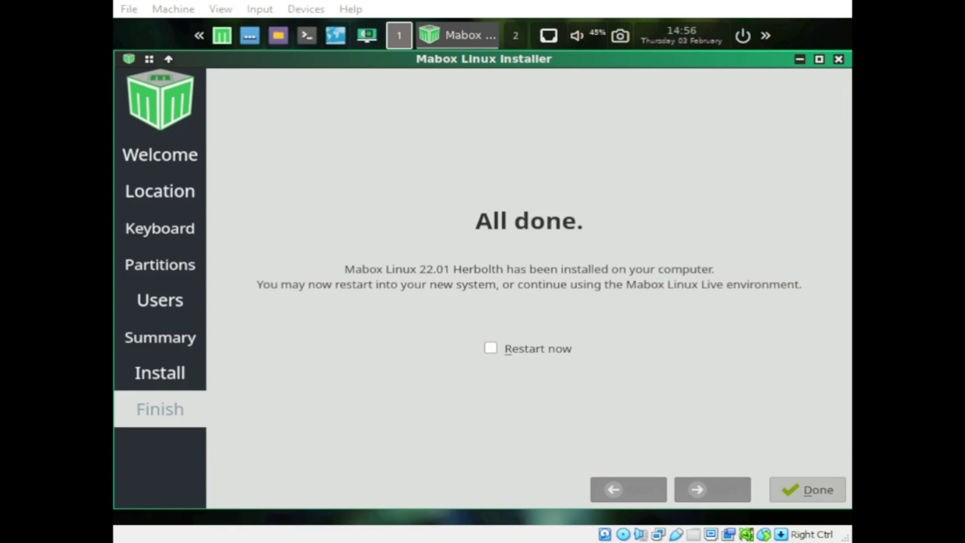
- Enable Restart now and finish the Mabox installer with Done
click(491, 349)
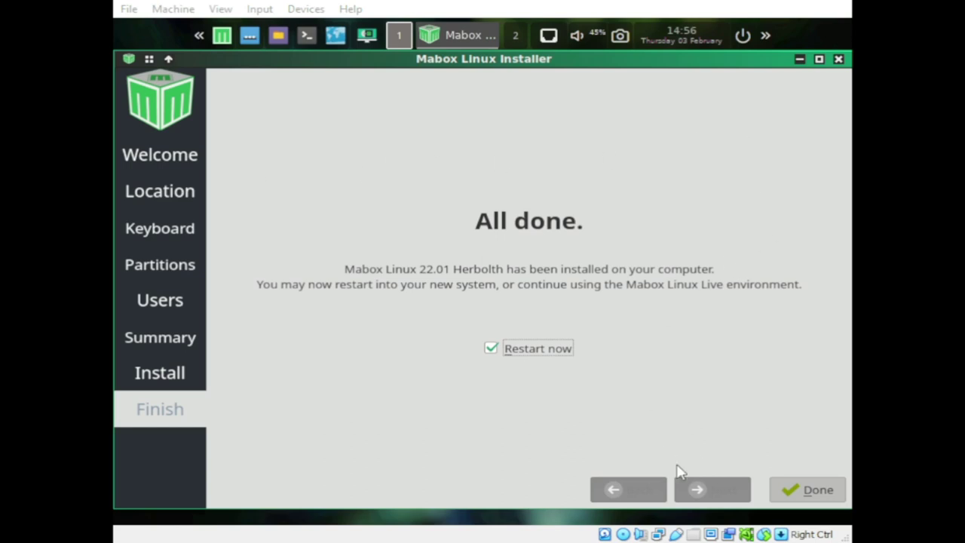
click(805, 492)
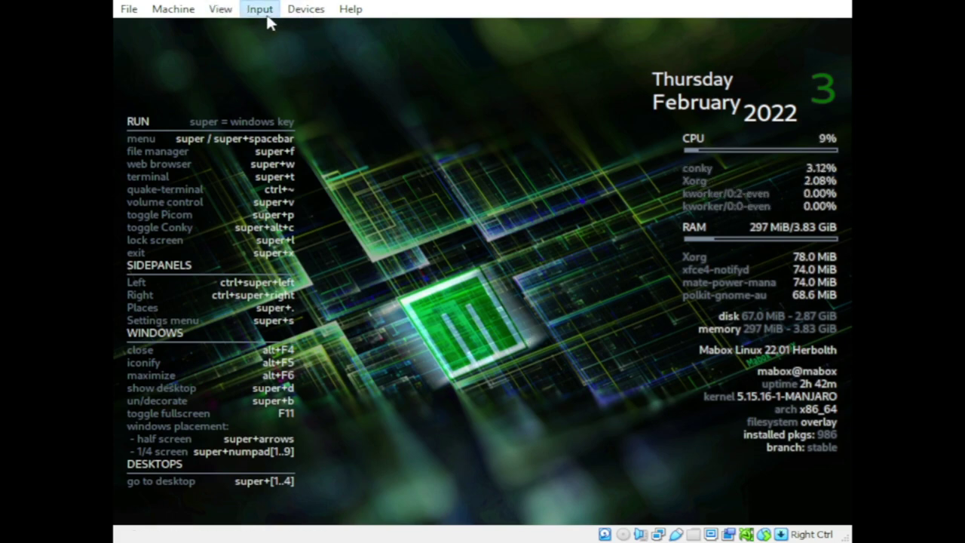
- Reset the VM via Machine > Reset and dismiss both mouse-integration notices
click(173, 9)
click(200, 135)
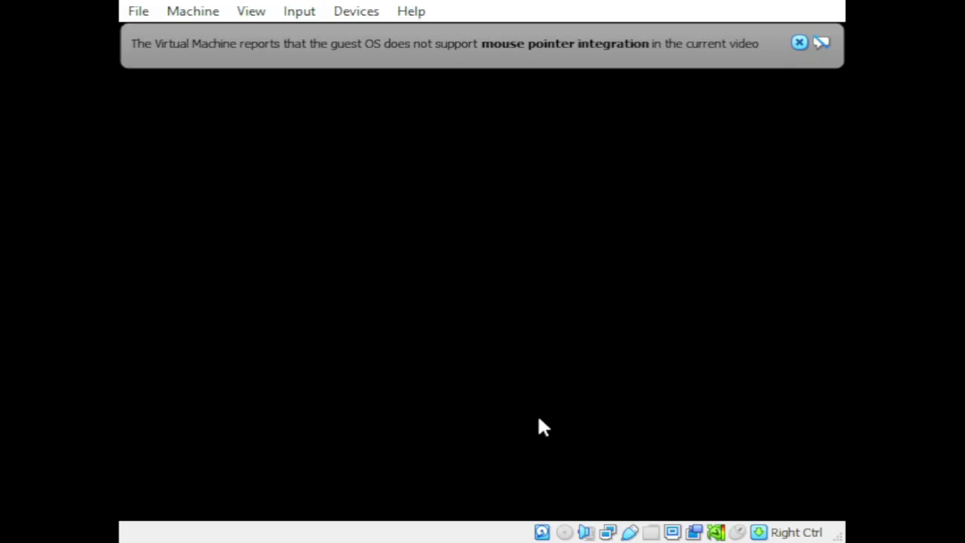
click(799, 43)
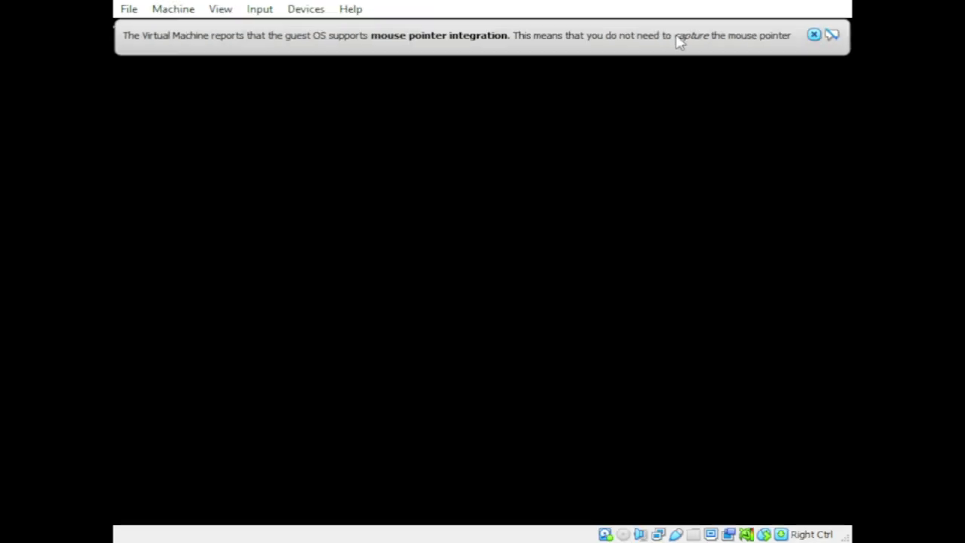
click(813, 36)
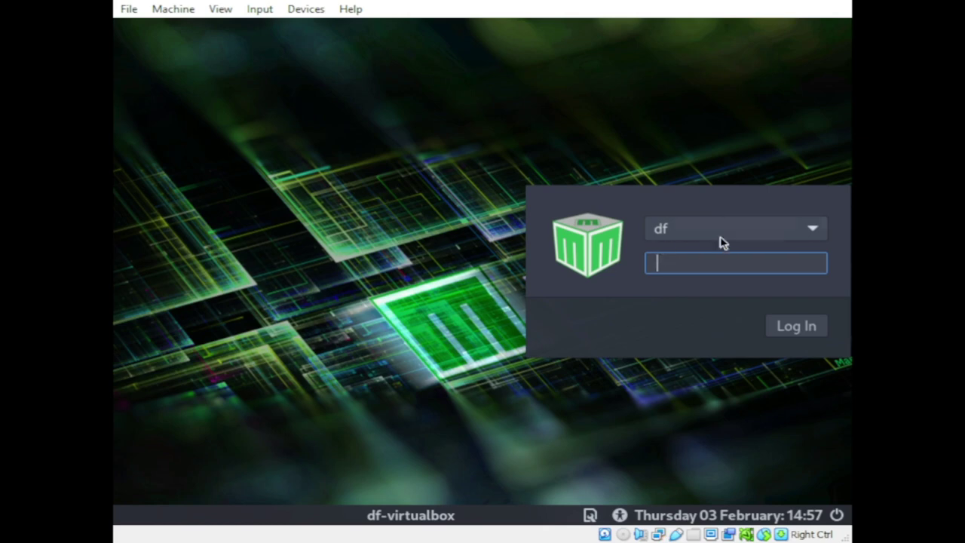
- Log into the new Mabox account with its password
text(********)
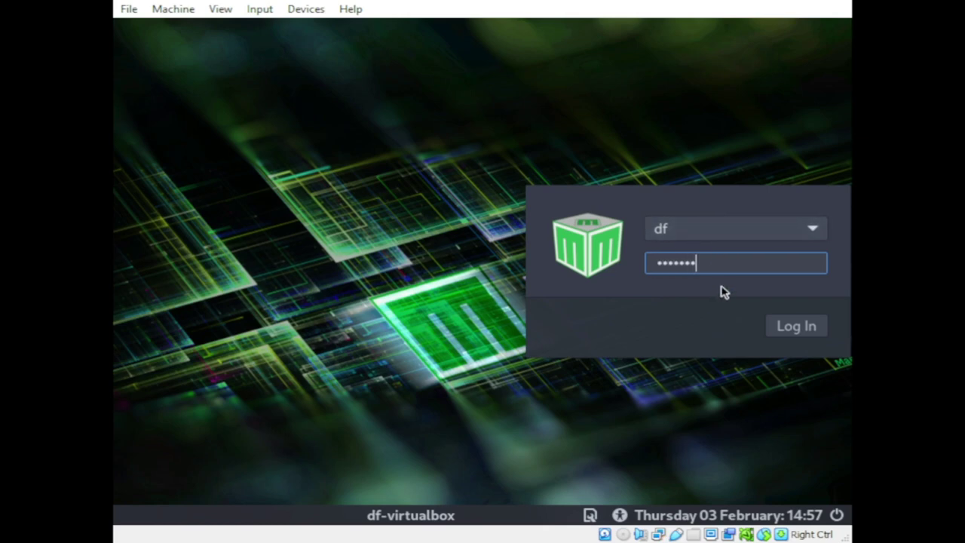
click(793, 329)
click(793, 329)
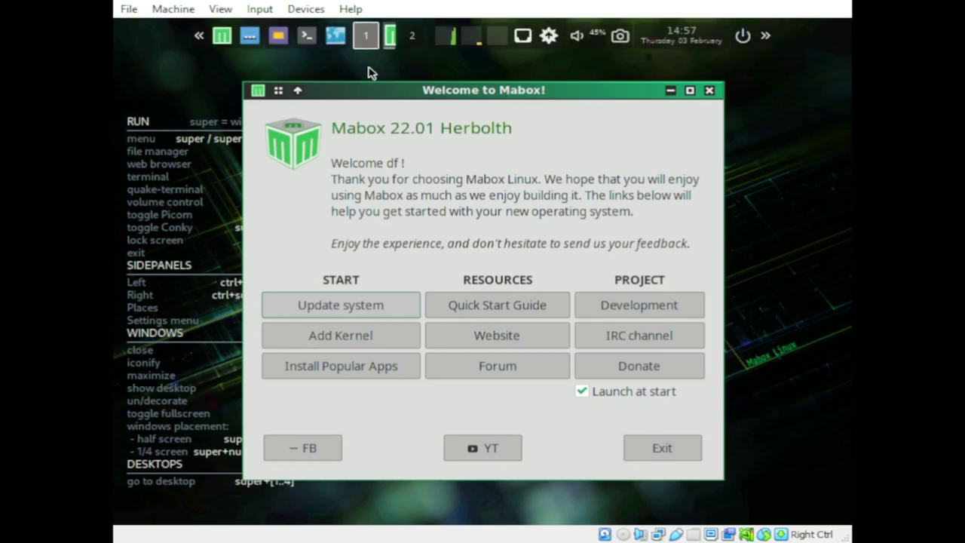
- Shift the Welcome to Mabox window slightly left, then close it
drag(487, 93, 455, 100)
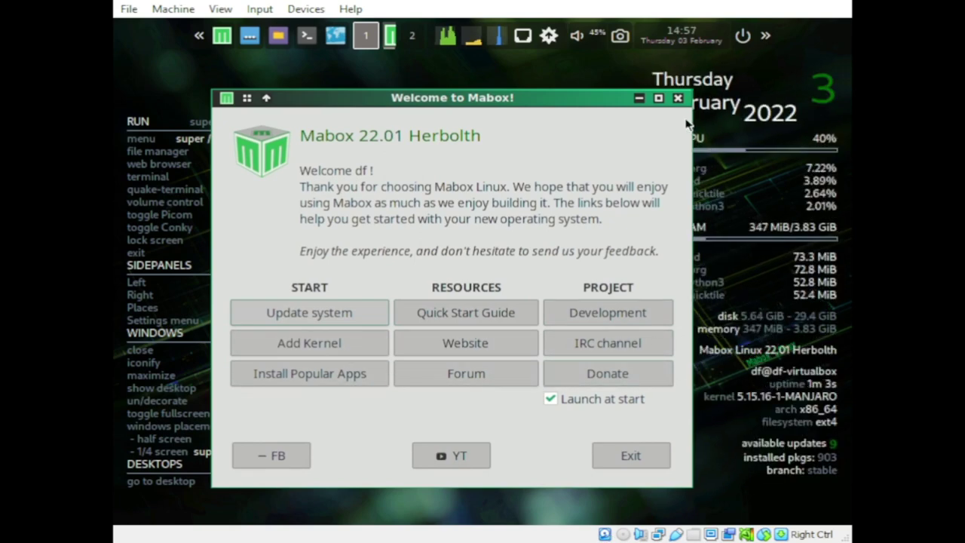
click(676, 98)
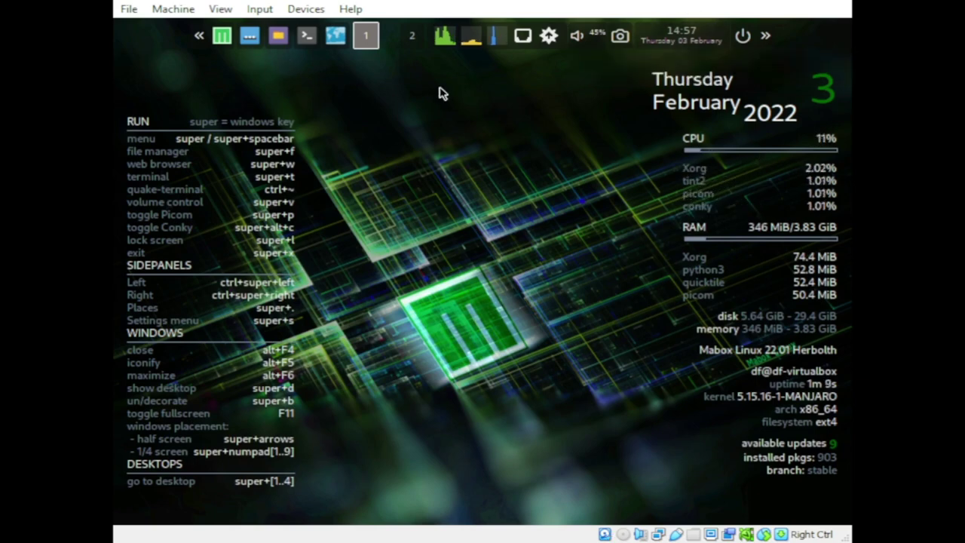
- Open and close the Places side panel, then open the Mabox main menu
click(199, 38)
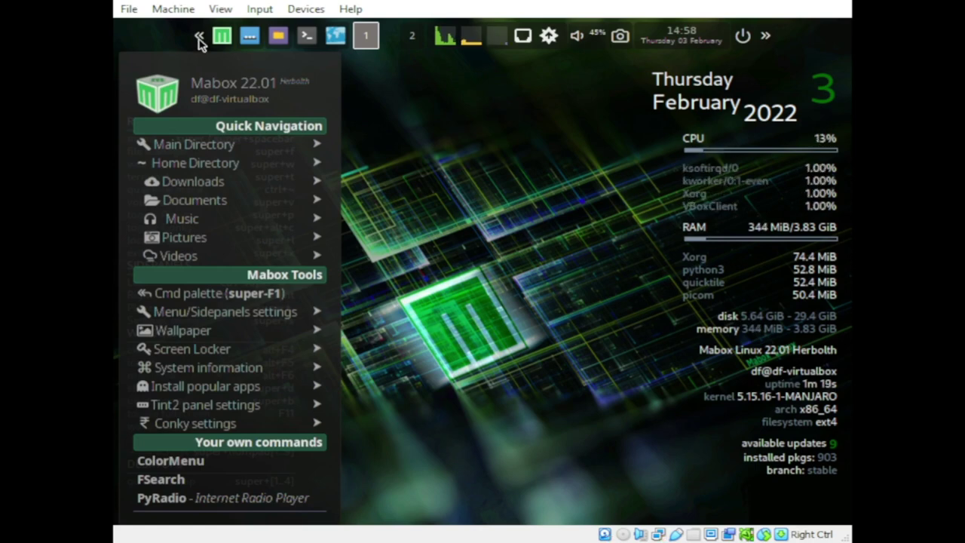
click(452, 157)
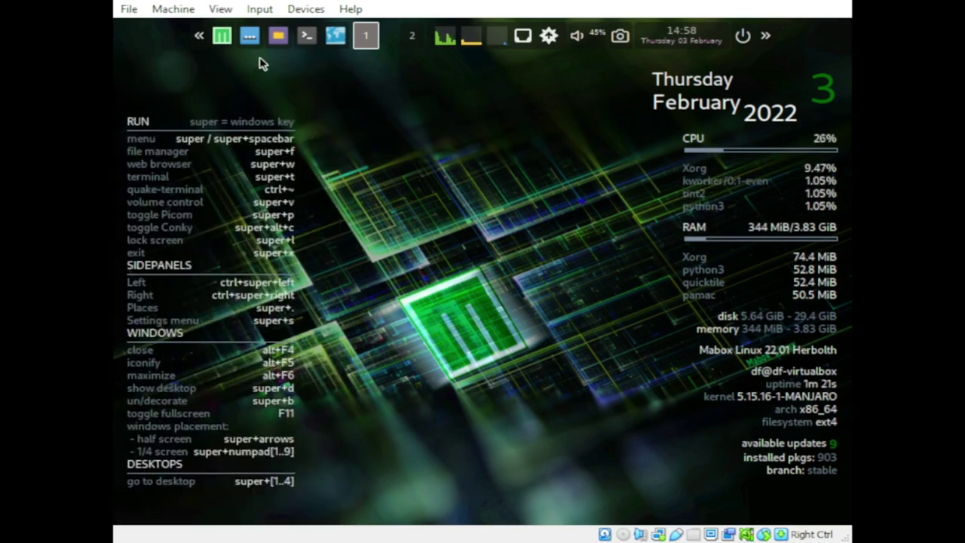
click(223, 36)
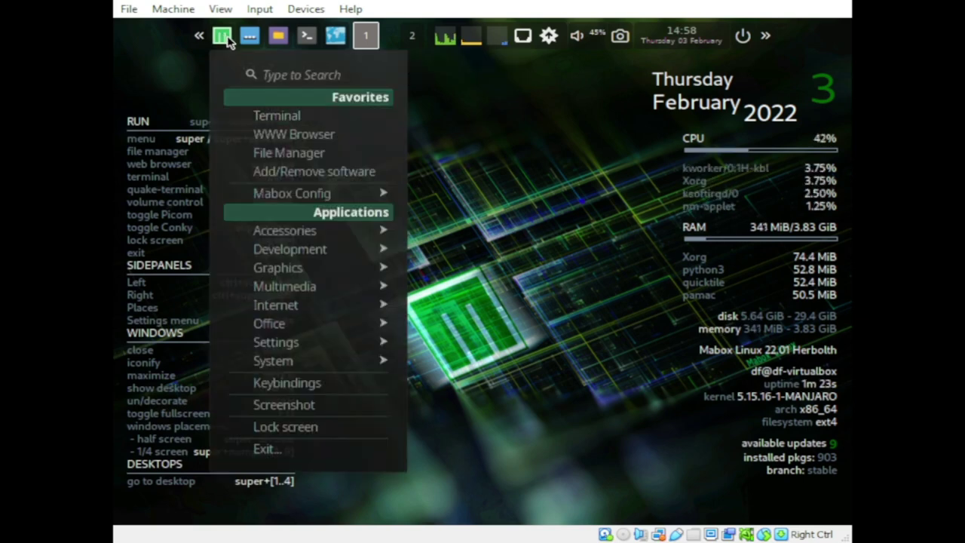
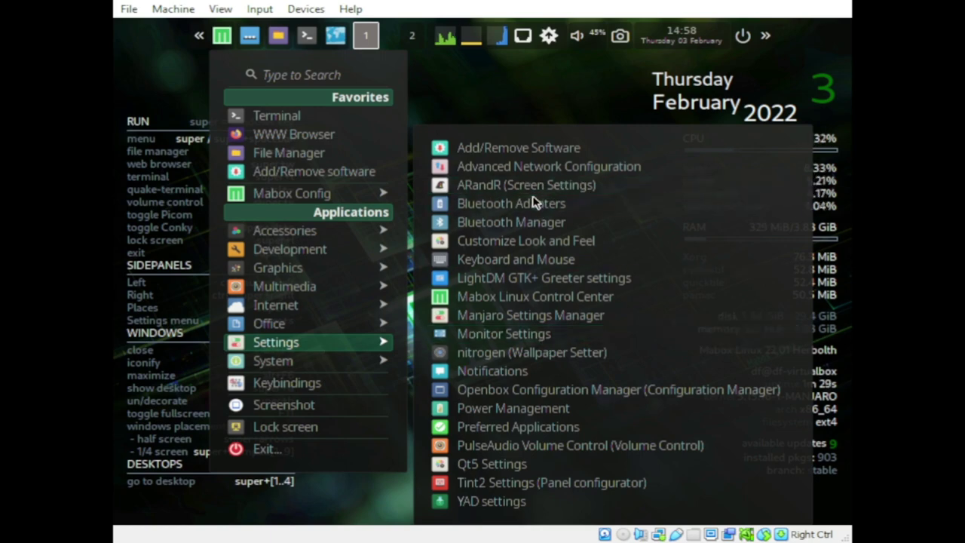
- Search the main menu for 'start' and open the Autostart help page in Firefox
mouse_move(290, 367)
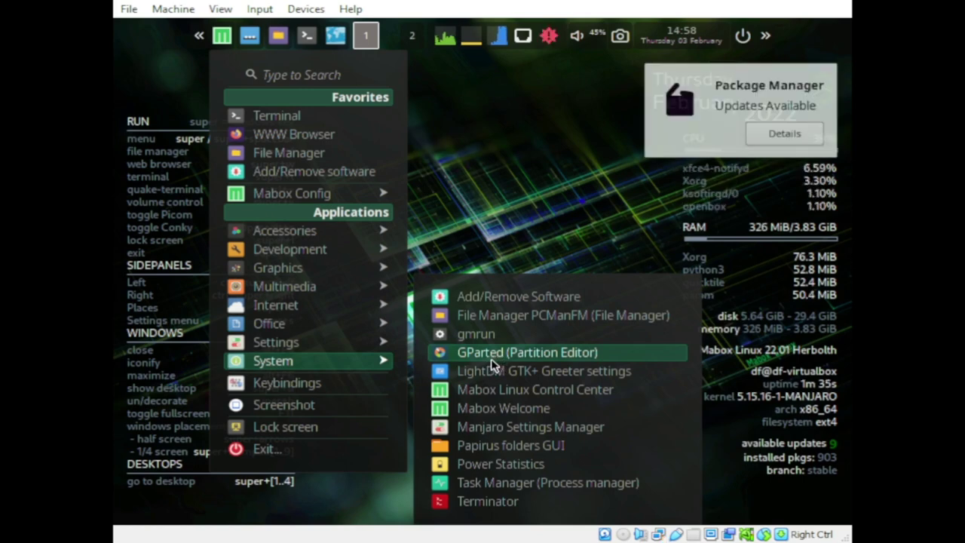
mouse_move(332, 350)
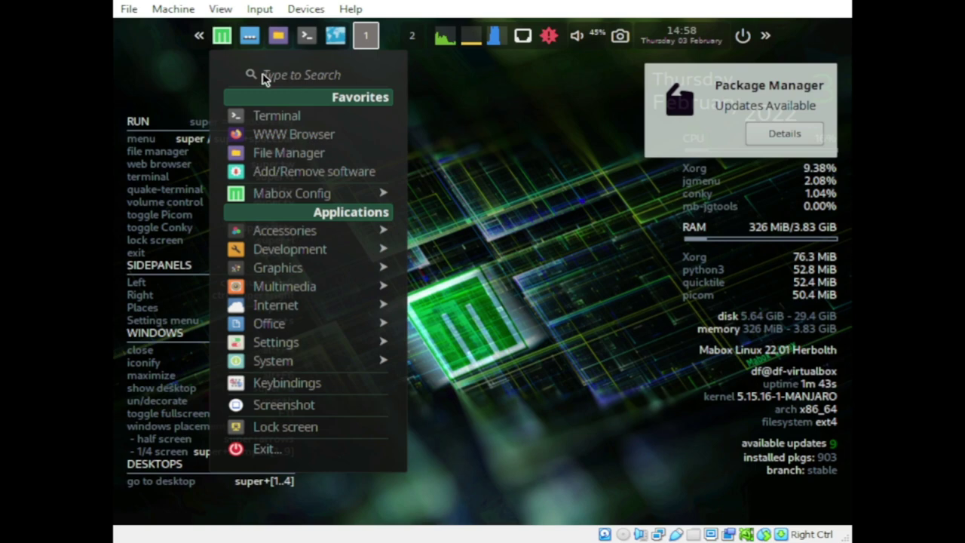
text(s)
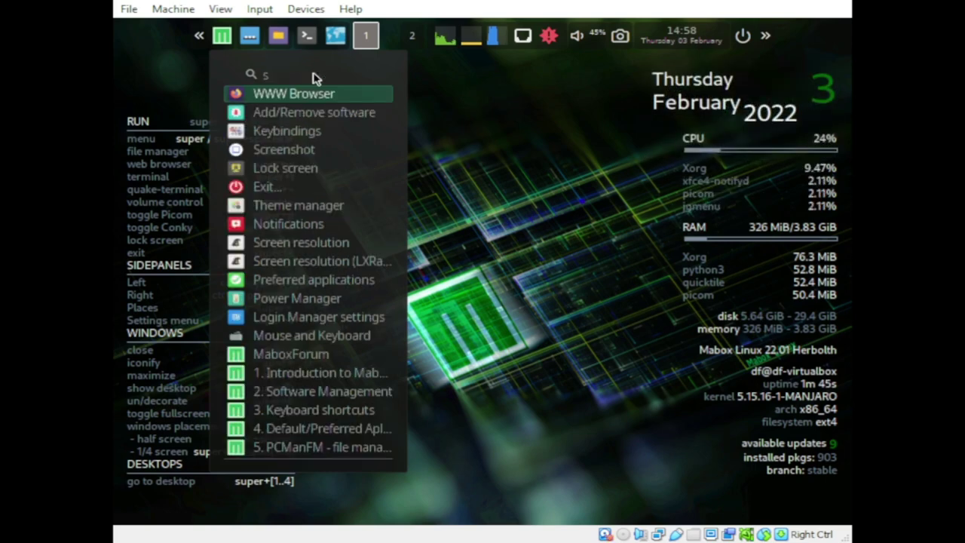
text(tart)
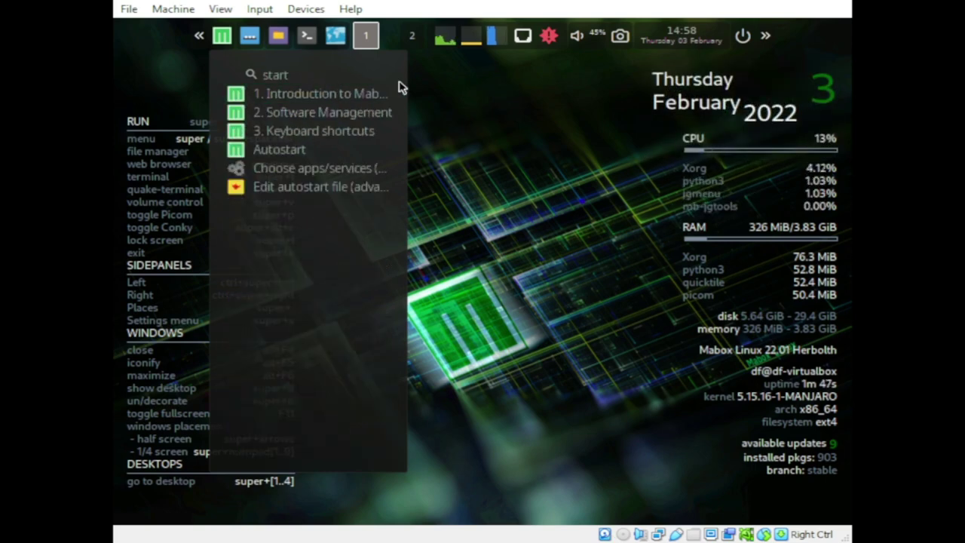
click(290, 154)
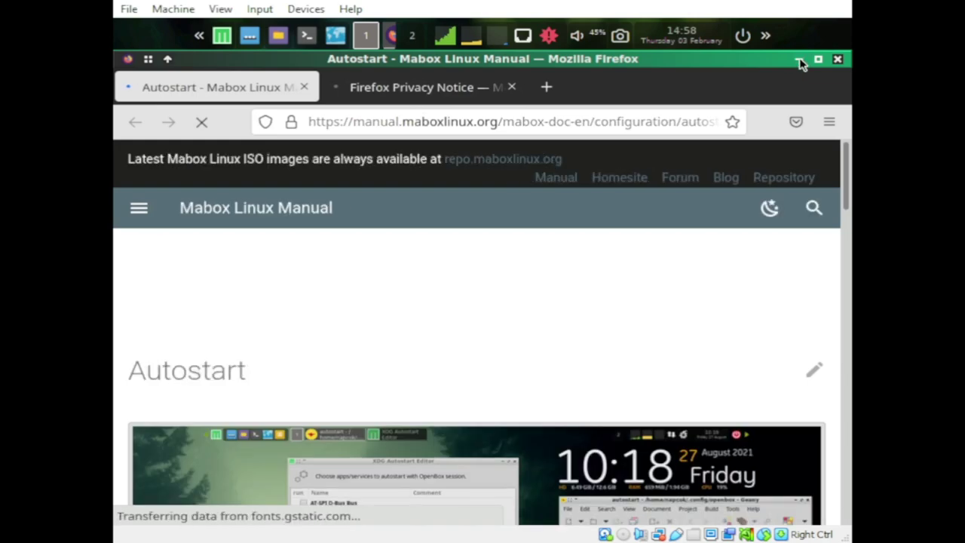
- Minimize the Firefox window showing the Autostart manual page
click(800, 60)
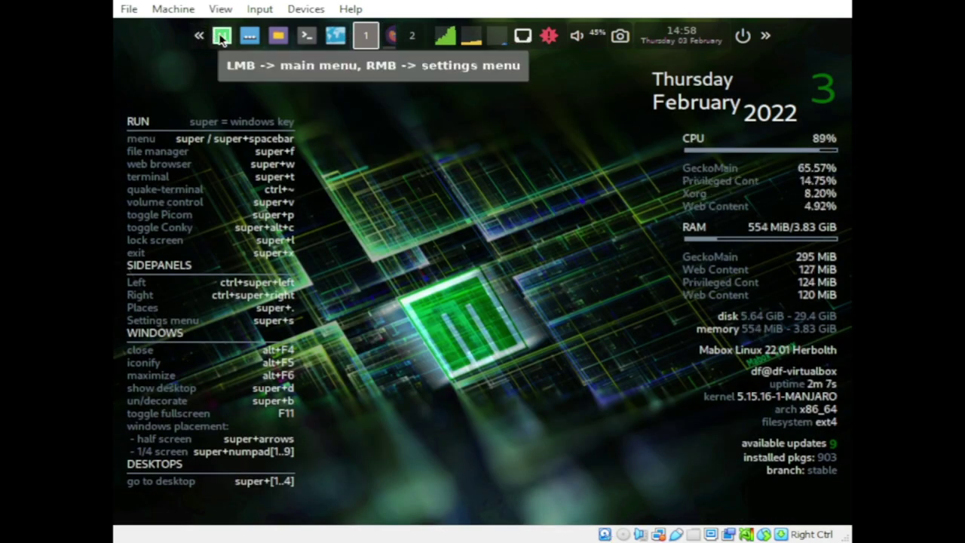
- Open the autostart file in Geany via Mabox Config > Autostart > Edit autostart file (advanced)
click(221, 39)
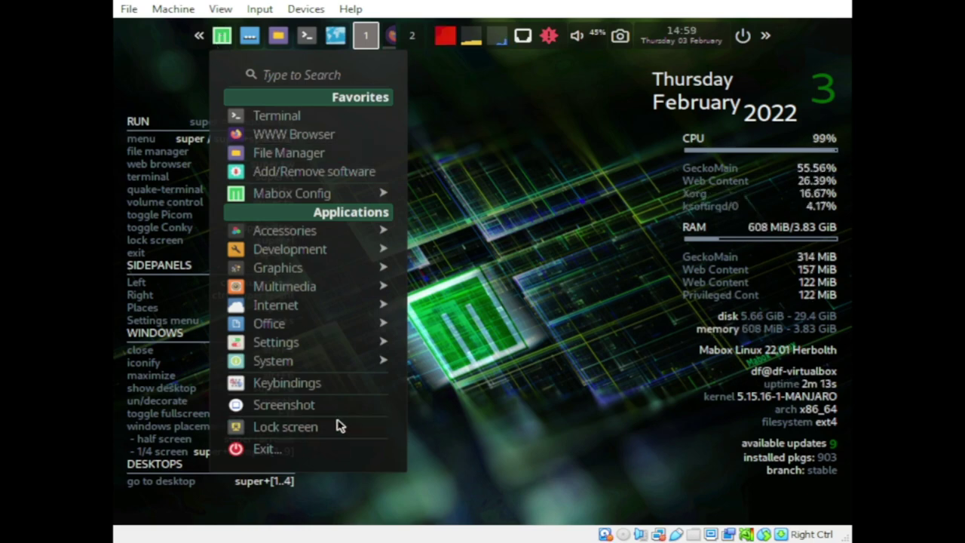
mouse_move(341, 230)
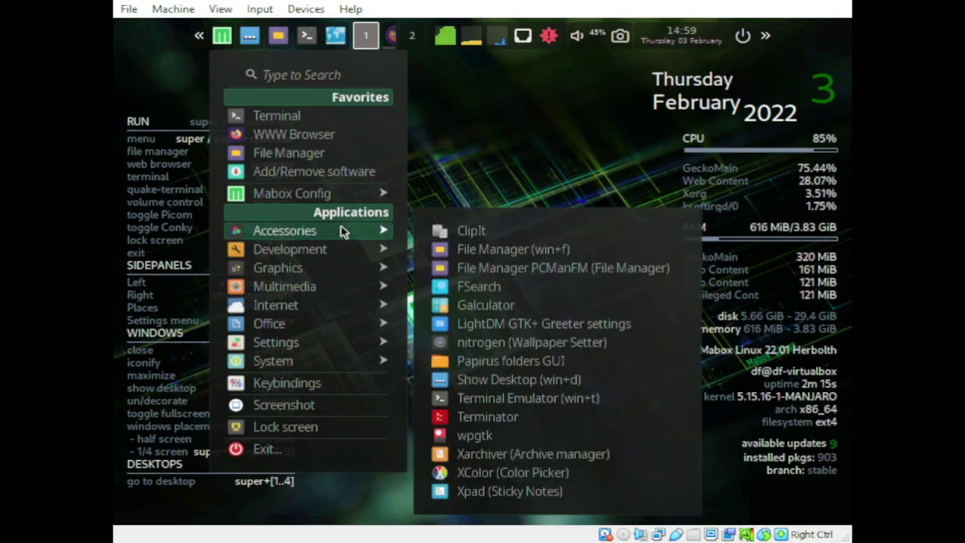
mouse_move(386, 195)
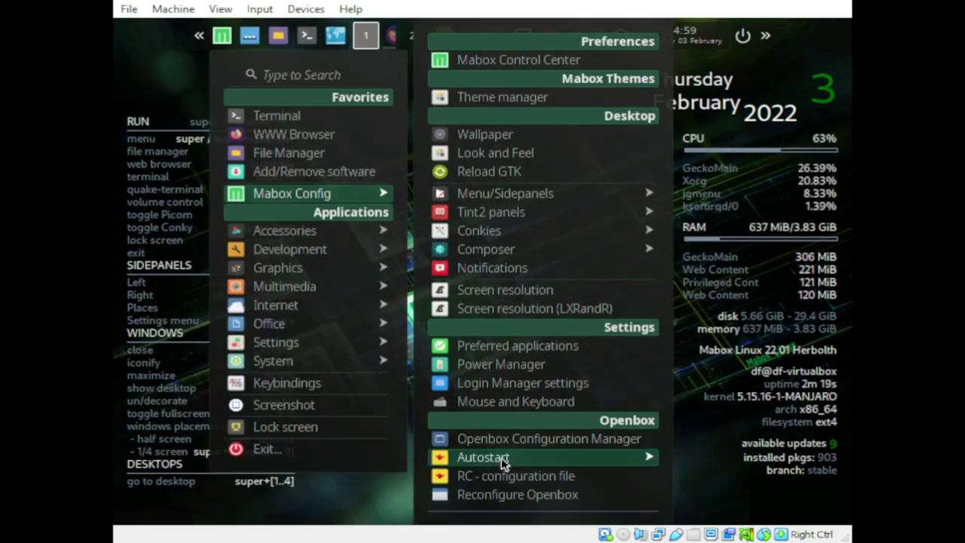
mouse_move(502, 458)
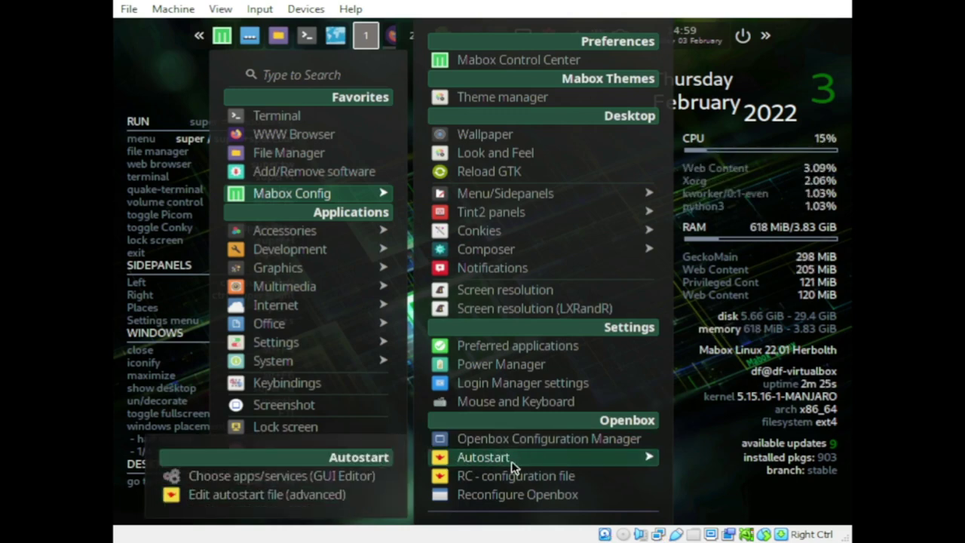
click(309, 499)
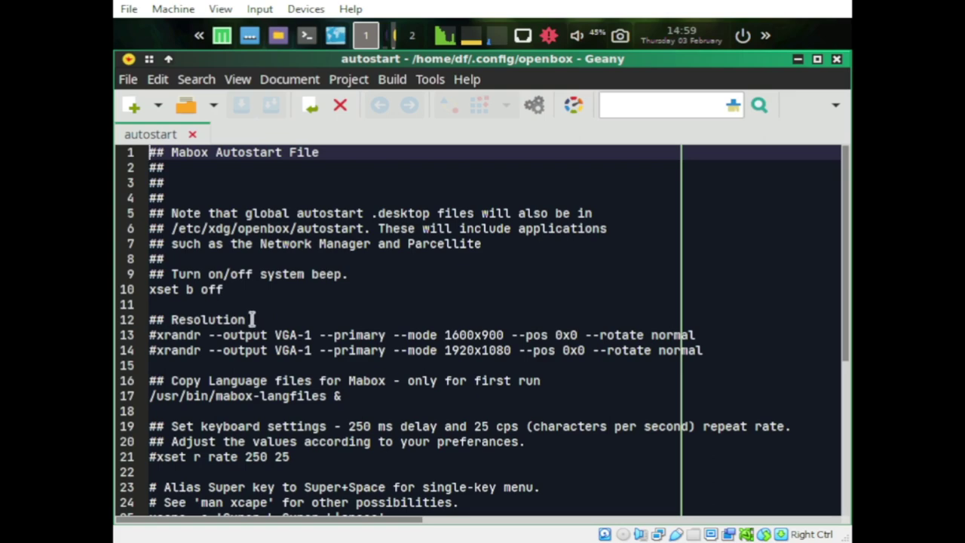
- Copy line 14's xrandr 1920x1080 command without its '#' onto a new line 15 and save
drag(252, 319, 305, 319)
click(189, 325)
click(268, 323)
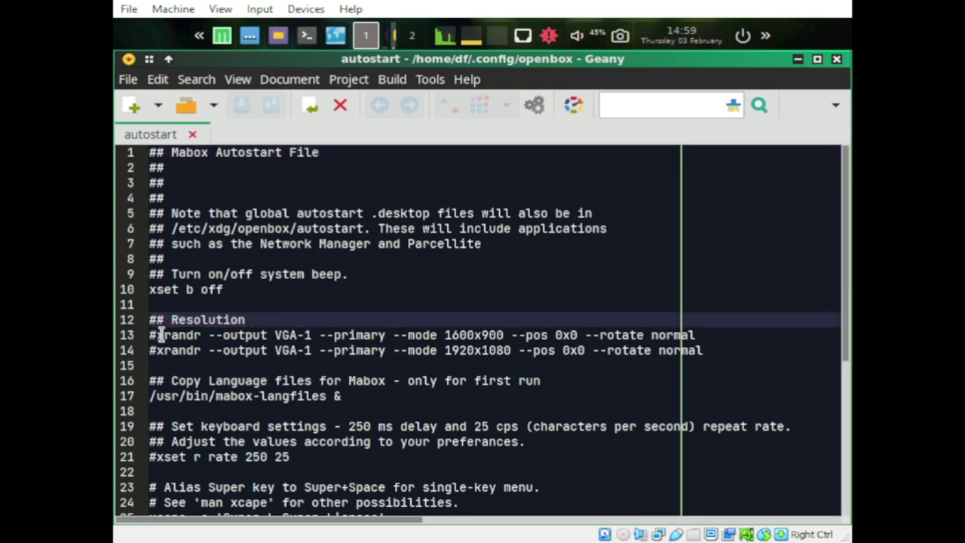
click(159, 350)
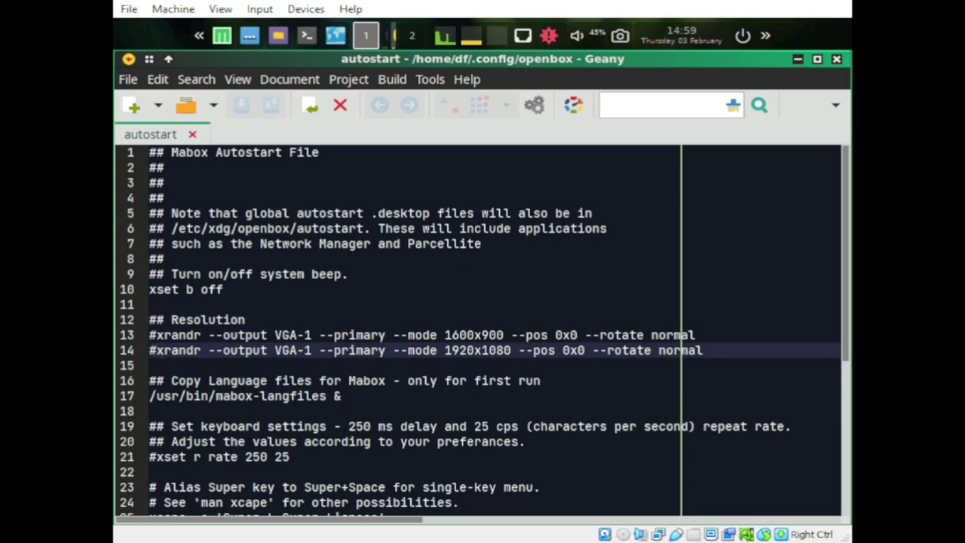
shift+click(703, 350)
key(ctrl+c)
key(End)
key(Return)
key(ctrl+v)
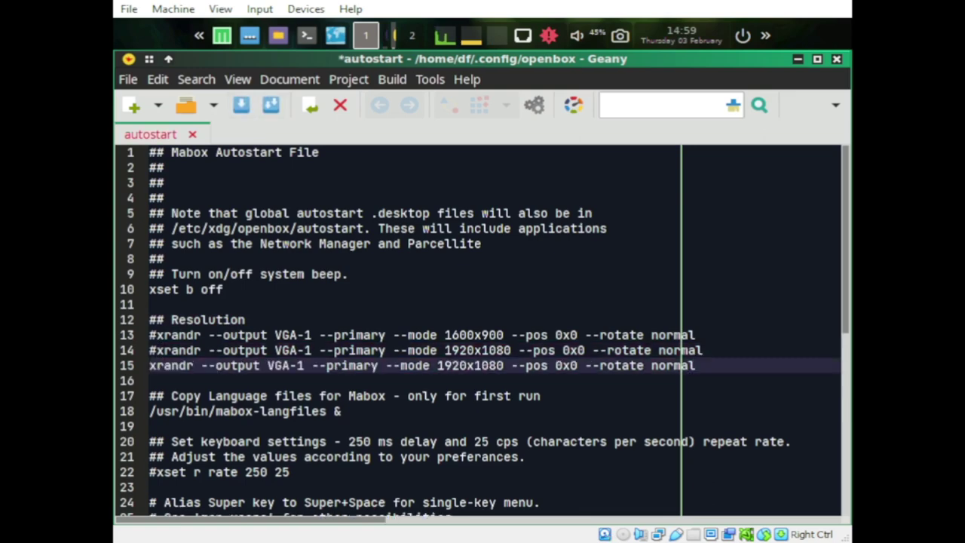
key(ctrl+s)
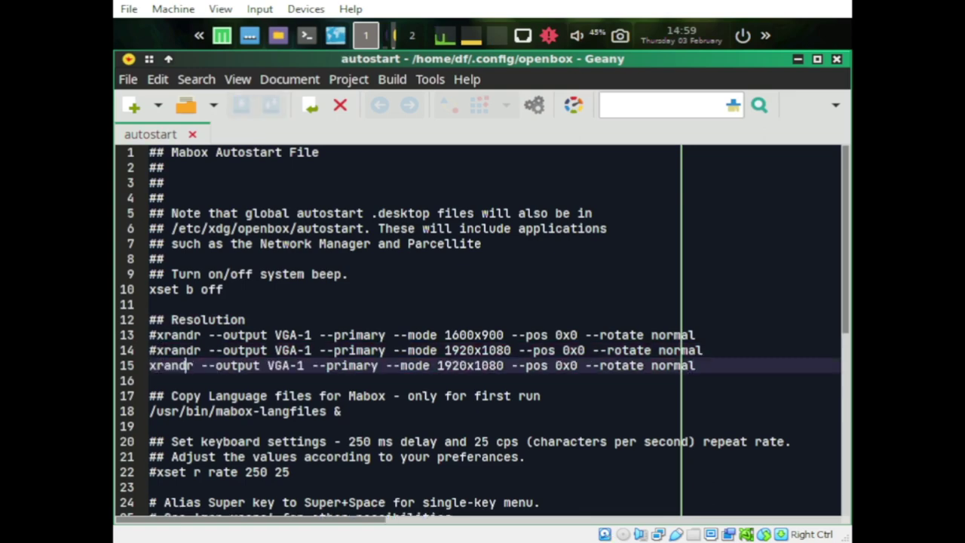
- Move the Geany window lower on the desktop and bring up the desktop menu
key(Right)
key(Right)
key(Right)
key(Right)
key(Right)
key(Right)
key(Right)
key(Right)
key(Right)
key(Right)
key(Right)
key(Right)
key(Right)
key(Right)
key(Right)
key(Right)
click(818, 59)
click(632, 101)
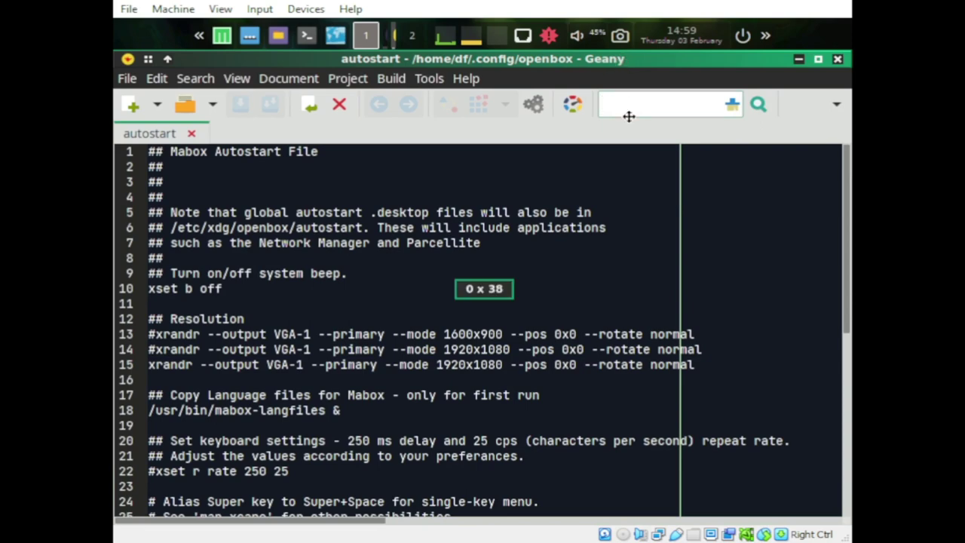
key(Escape)
click(817, 59)
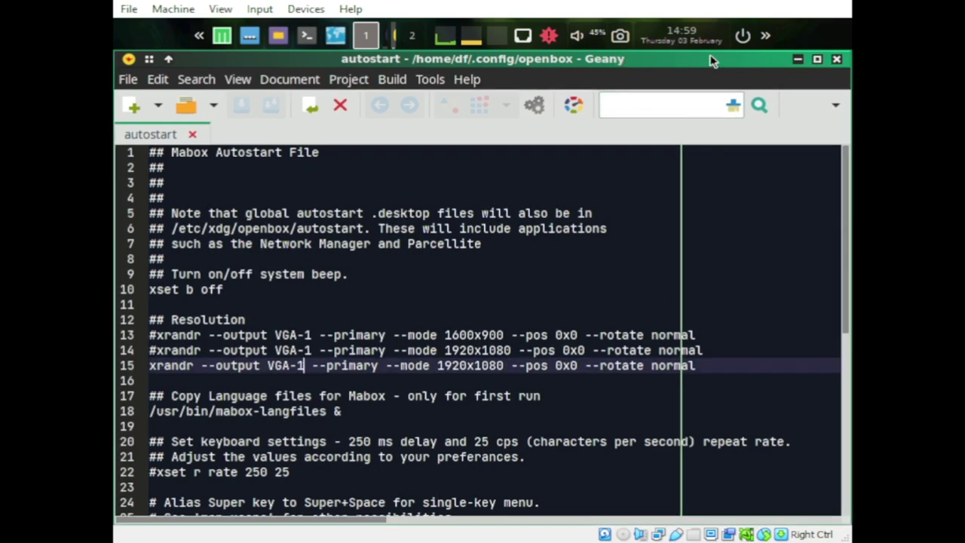
drag(714, 58, 718, 182)
right_click(490, 106)
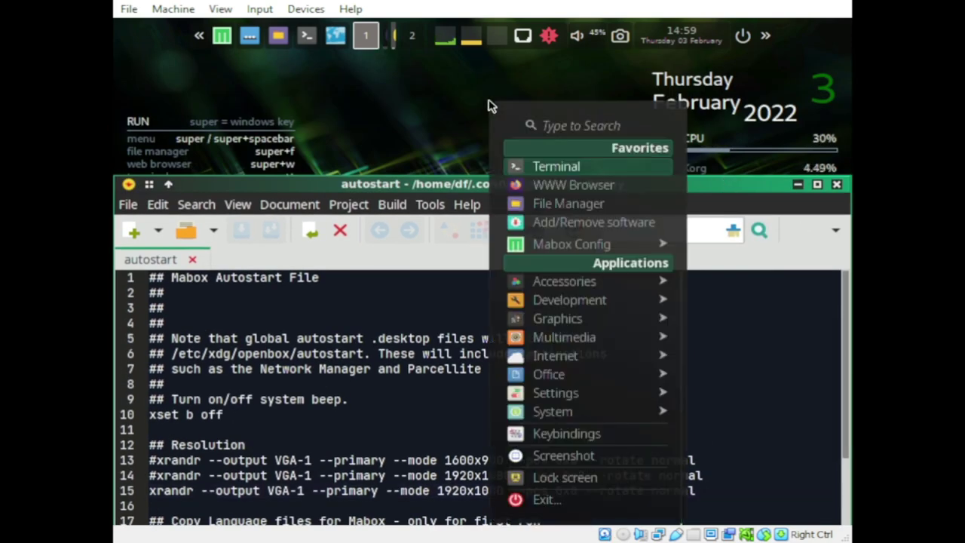
- Run xrandr in a terminal, note the output is named Virtual1, and select VGA on line 15
click(573, 166)
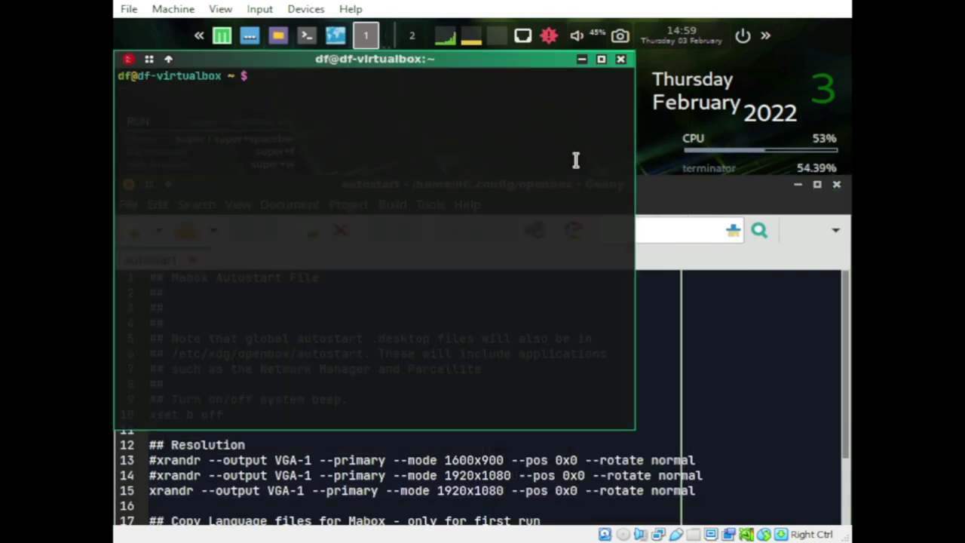
text(xrandr)
key(Return)
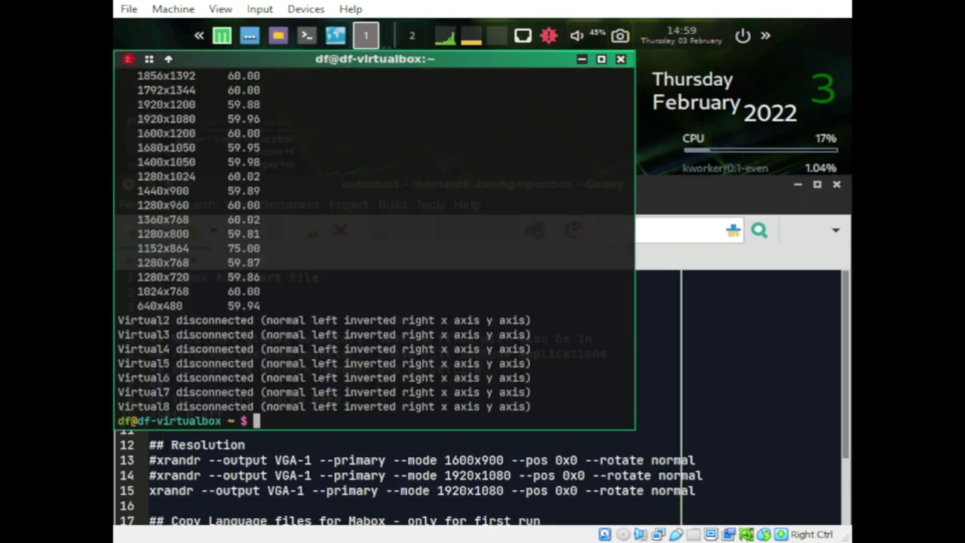
scroll(268, 287, up, 3)
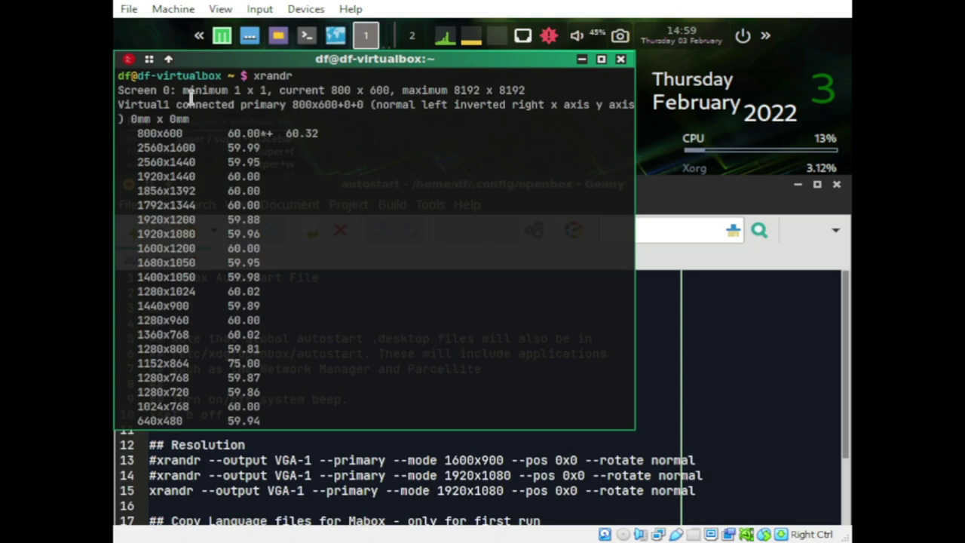
drag(172, 101, 118, 102)
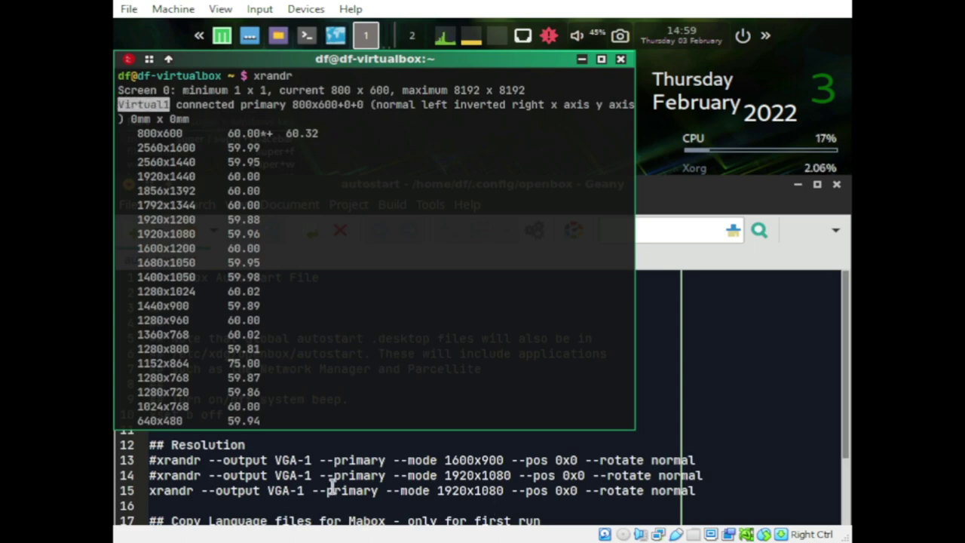
double_click(280, 491)
click(266, 491)
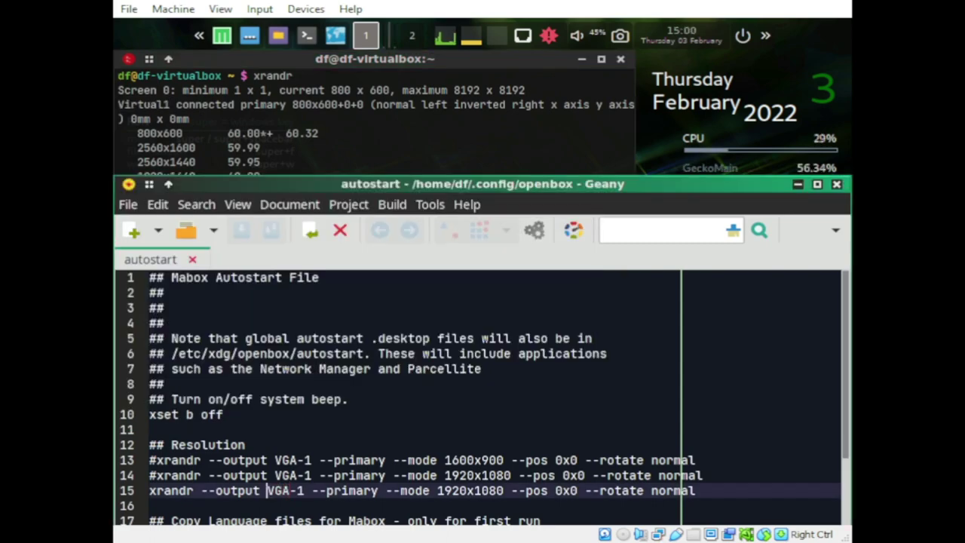
- Replace VGA-1 with Virtual1 on line 15 of the autostart file and save
drag(267, 491, 304, 491)
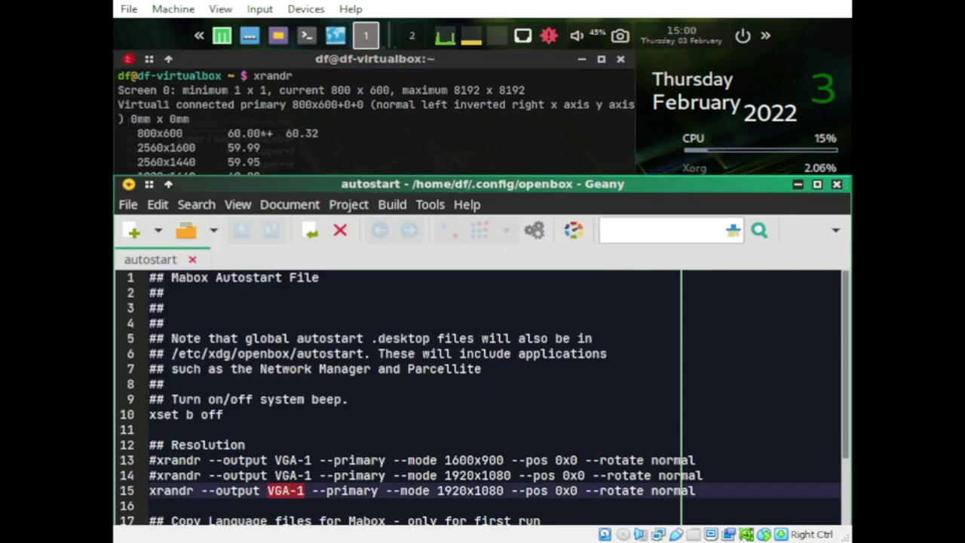
text(Virtual1)
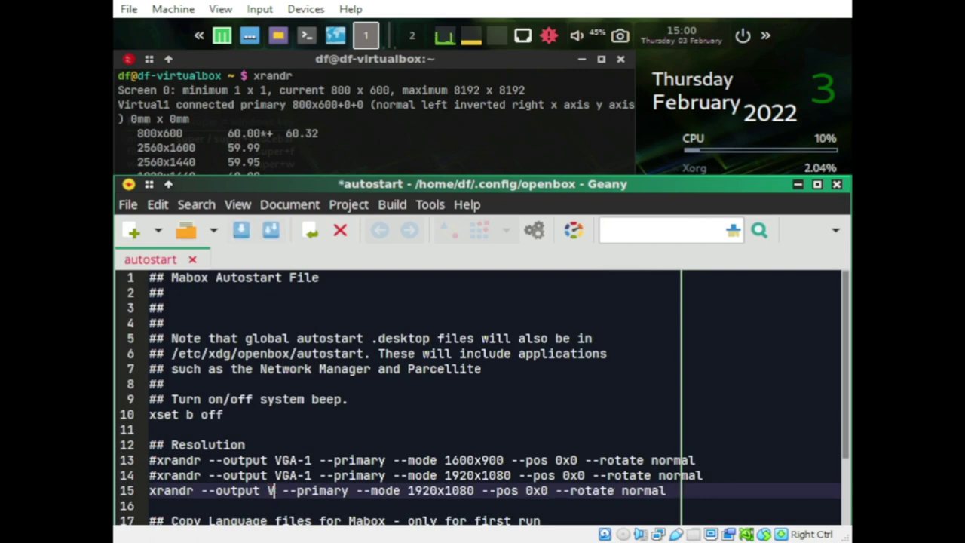
key(ctrl+s)
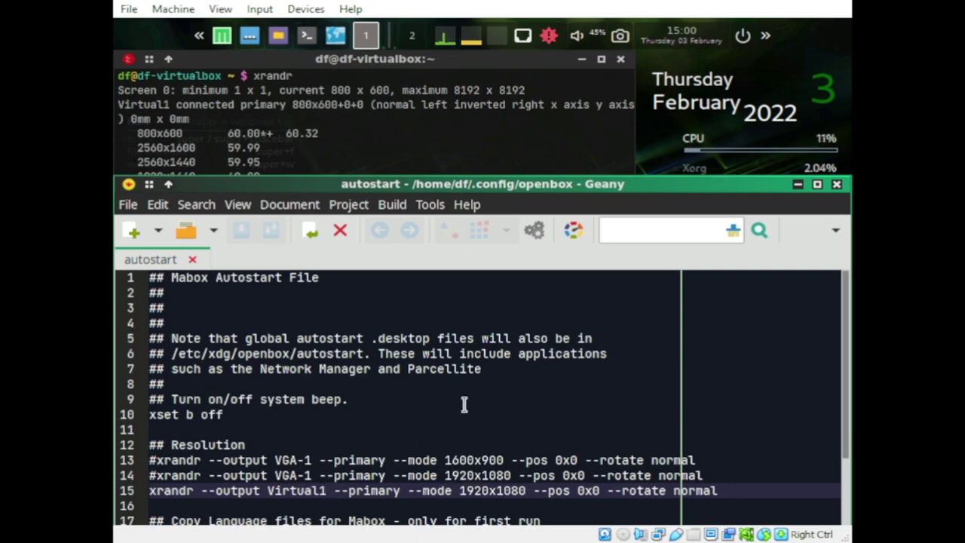
- Change line 15's mode from 1920x1080 to 1440x900, save, and close Geany
double_click(475, 491)
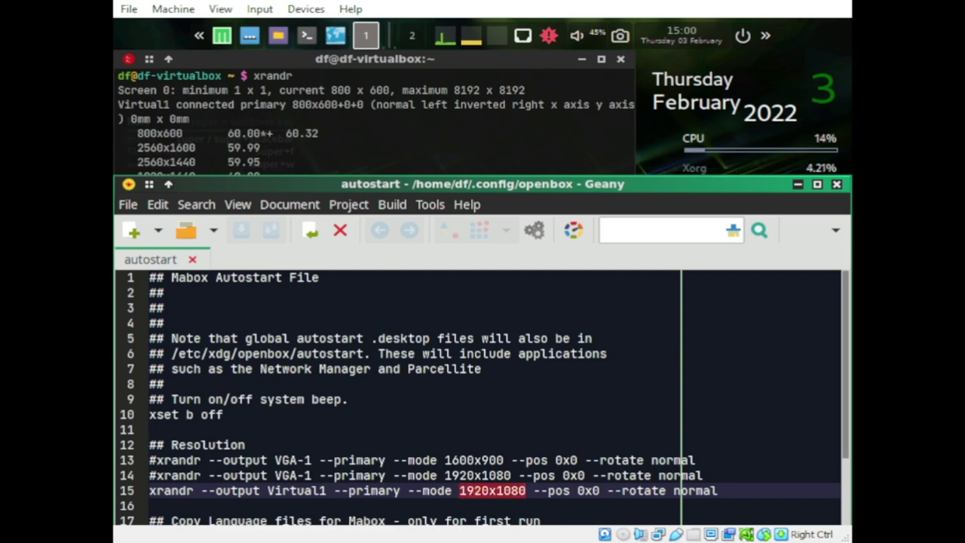
key(End)
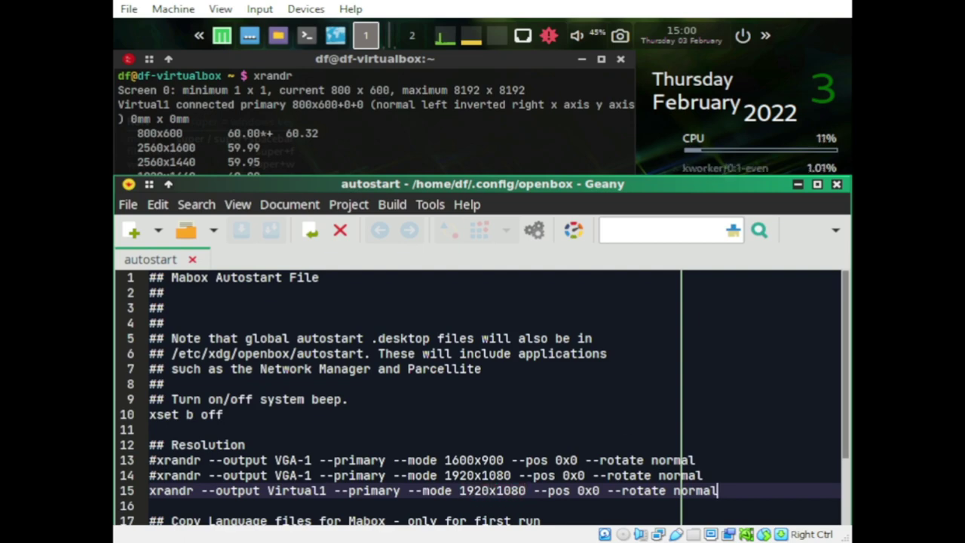
click(711, 491)
click(326, 278)
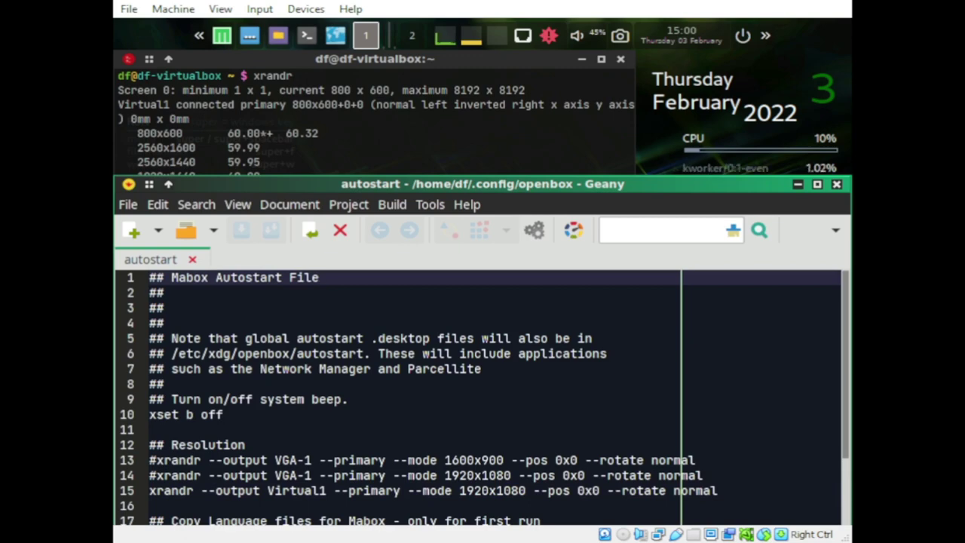
key(Down)
key(Down)
key(Down)
key(Down)
key(Down)
key(Down)
key(Down)
key(Down)
key(Down)
key(Down)
key(Down)
key(Down)
key(Down)
key(Down)
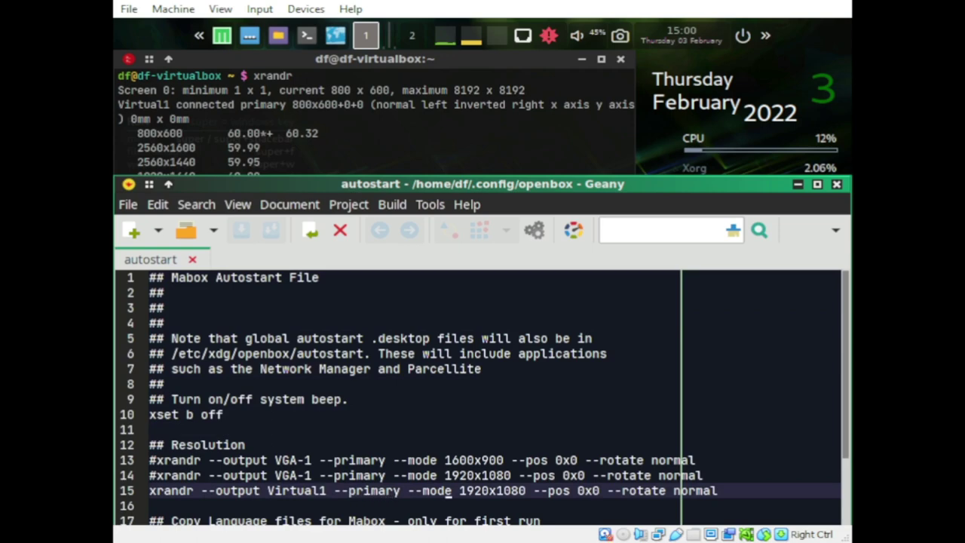
key(Right)
key(Right)
key(Right)
key(Left)
key(Right)
key(shift+Right)
key(shift+Right)
text(440)
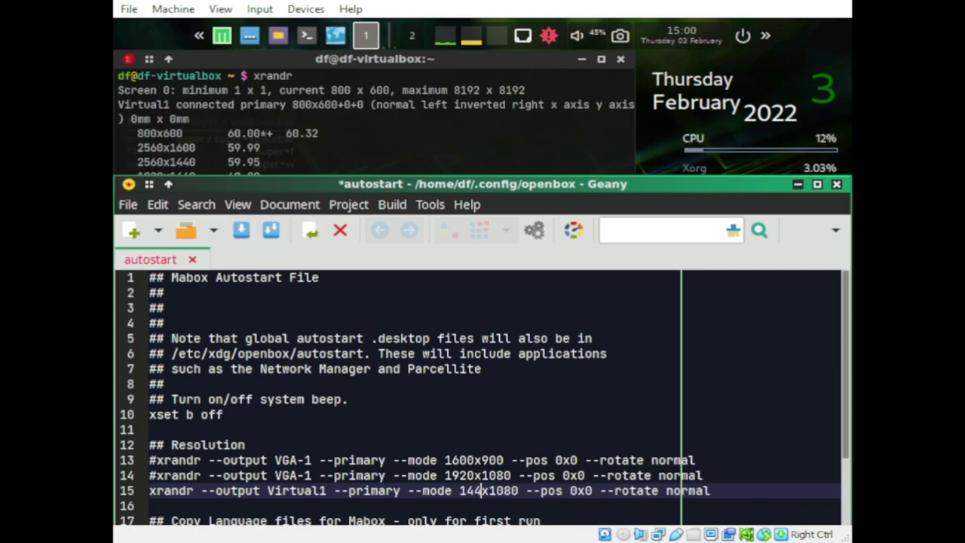
key(Left)
key(shift+Right)
key(shift+Right)
key(shift+Right)
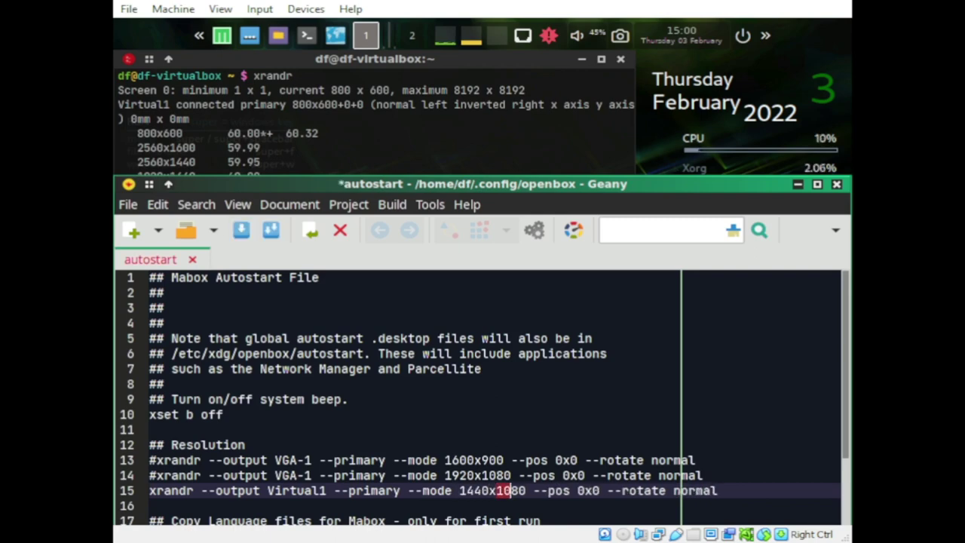
text(90)
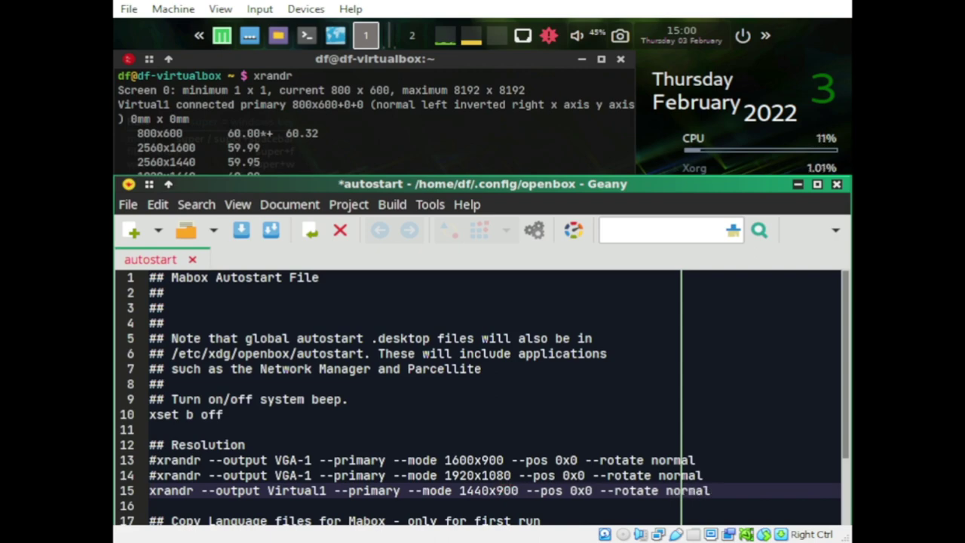
key(ctrl+s)
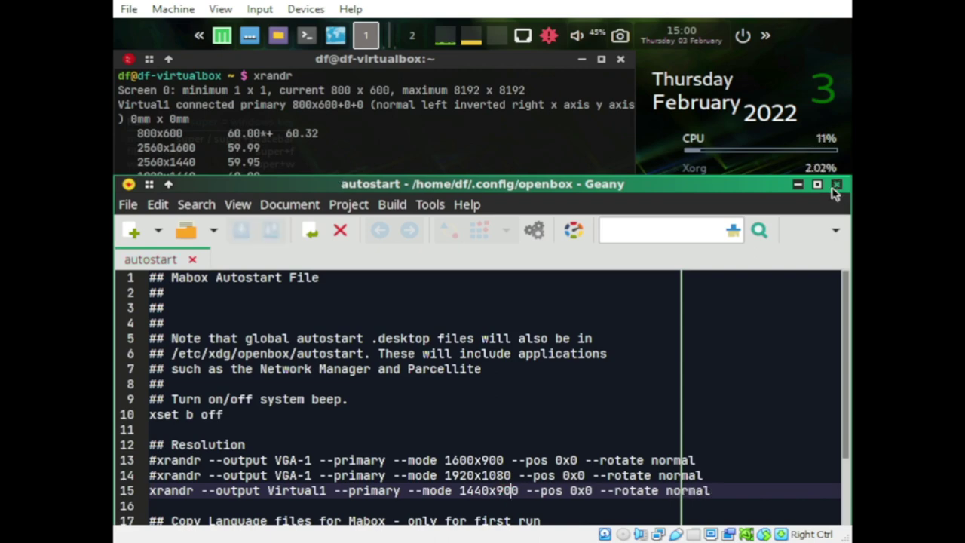
click(837, 184)
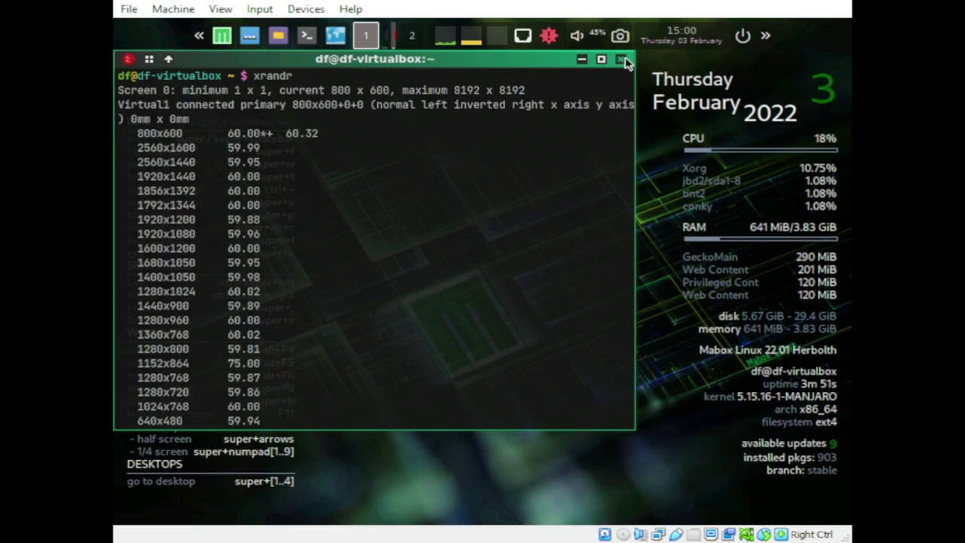
- Close the terminal and reboot the virtual machine from the Exit menu
click(621, 59)
click(743, 37)
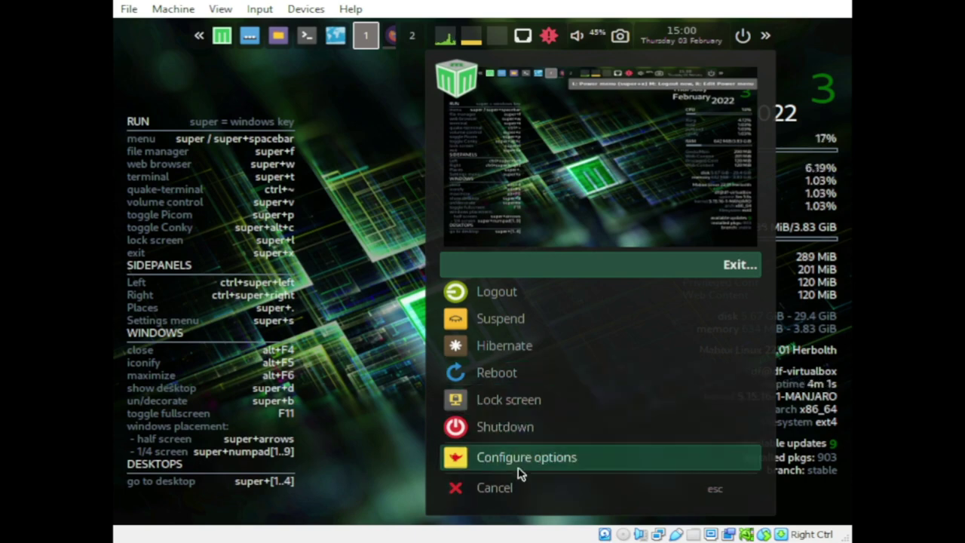
click(512, 372)
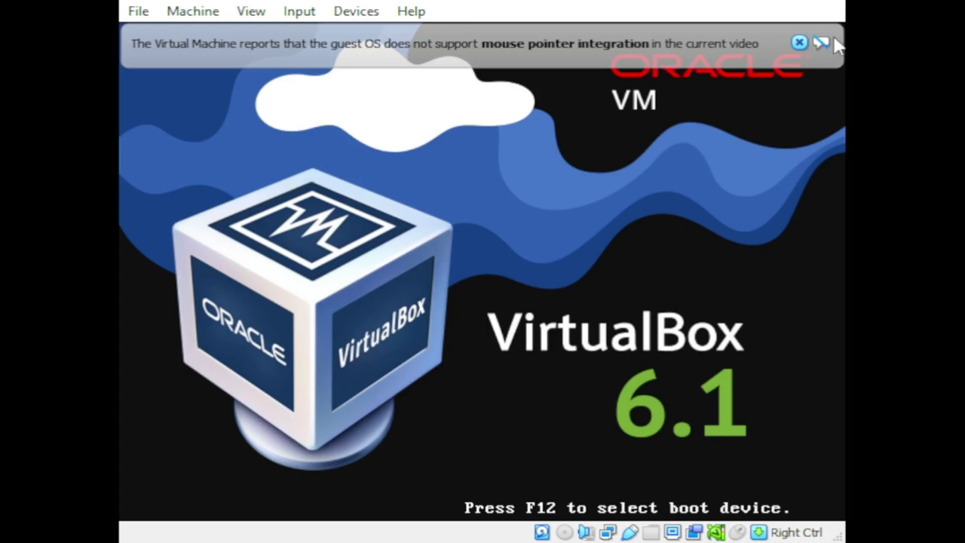
- Dismiss both mouse-integration notices and log back in with the account password
click(799, 42)
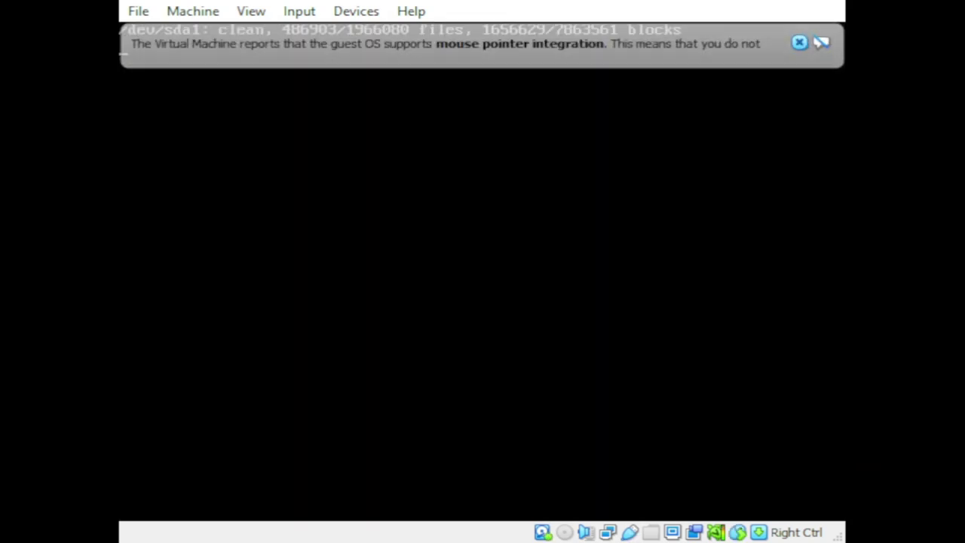
click(806, 43)
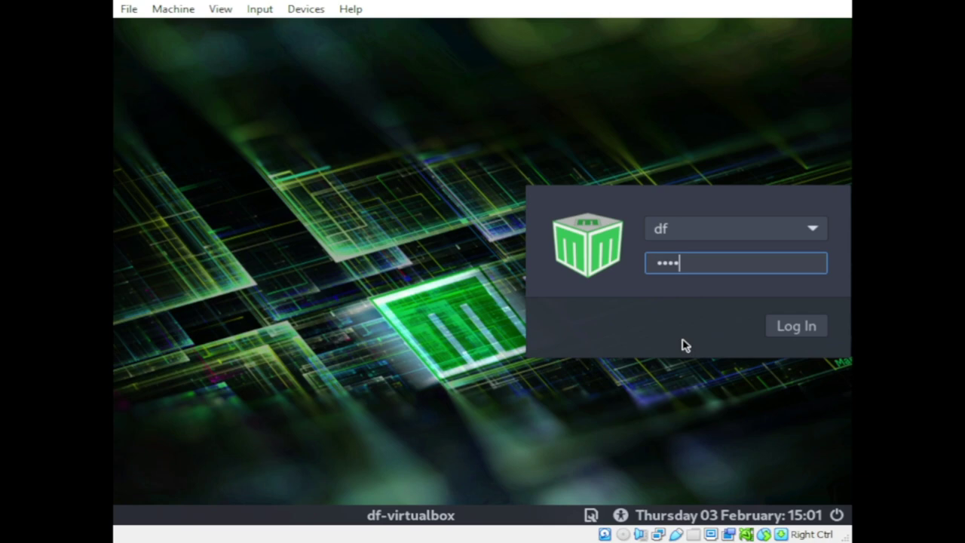
click(790, 329)
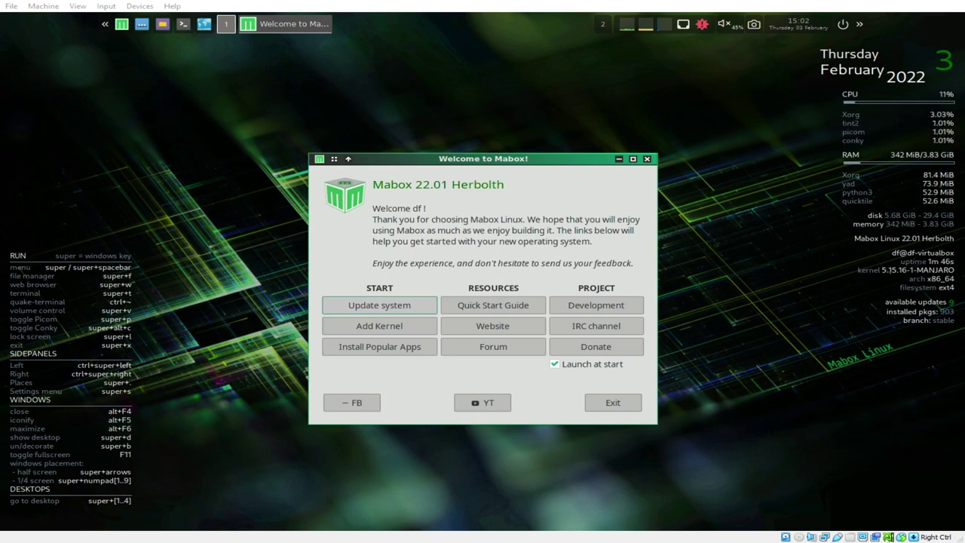
- Drag the Welcome to Mabox window aside and close it
drag(566, 159, 551, 138)
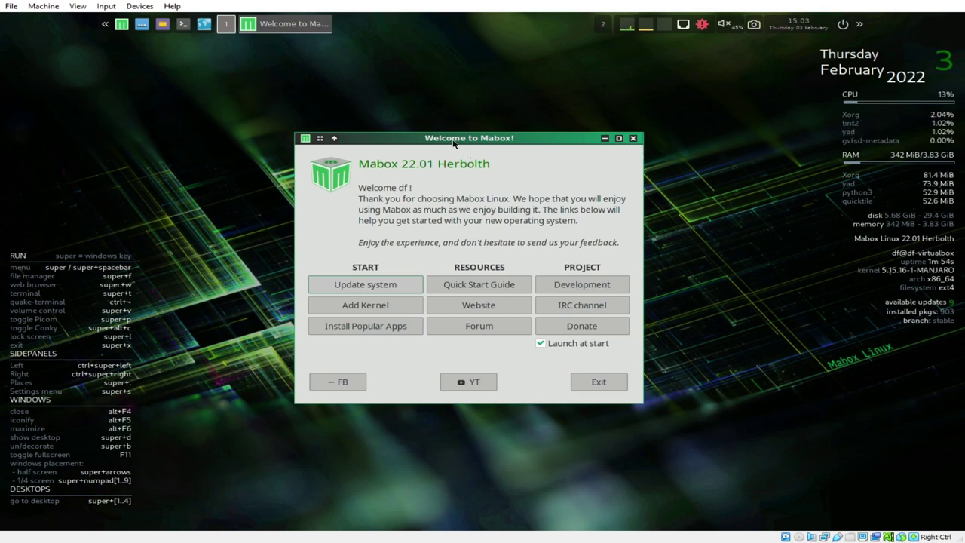
drag(454, 143, 472, 143)
click(653, 139)
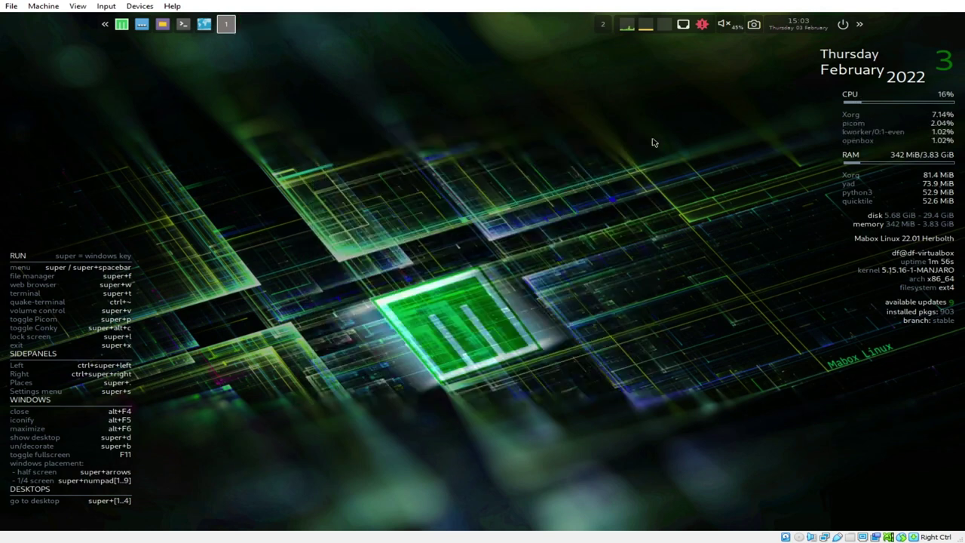
- Launch Firefox on the Autostart page plus a terminal, arranging both windows side by side
click(126, 31)
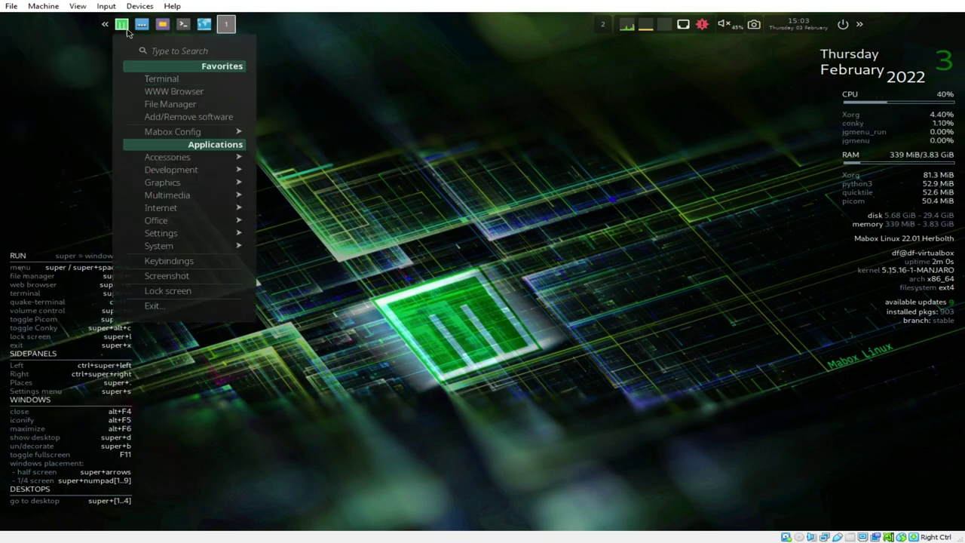
click(176, 91)
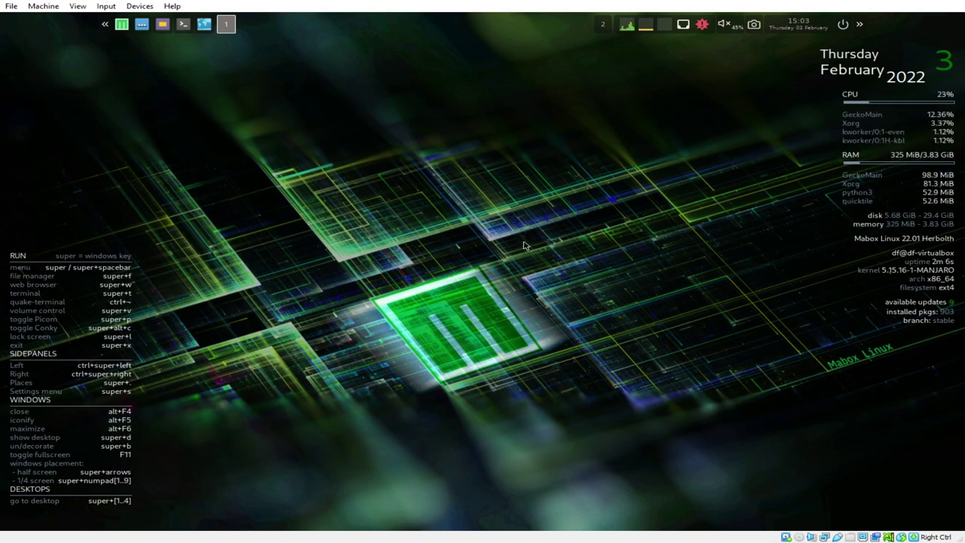
right_click(375, 67)
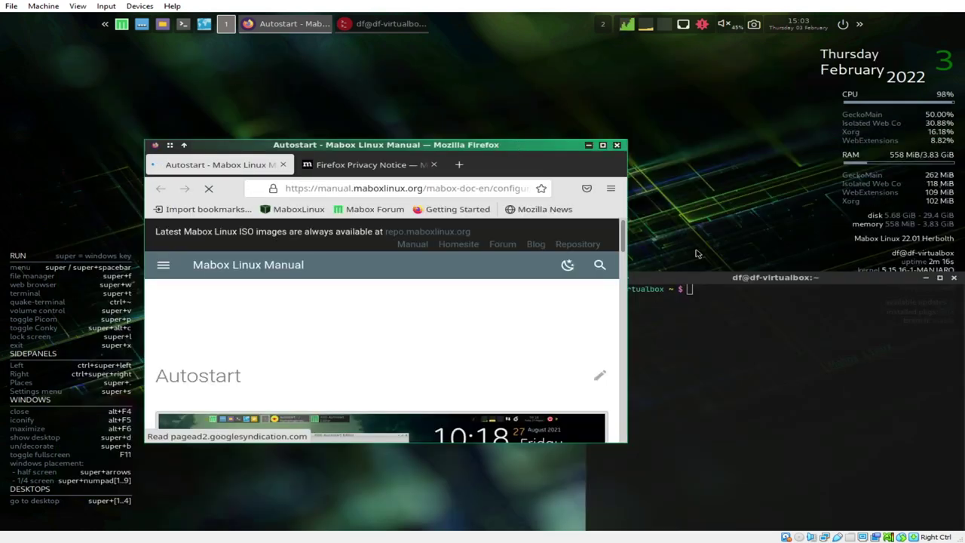
drag(715, 278, 507, 224)
drag(526, 147, 454, 90)
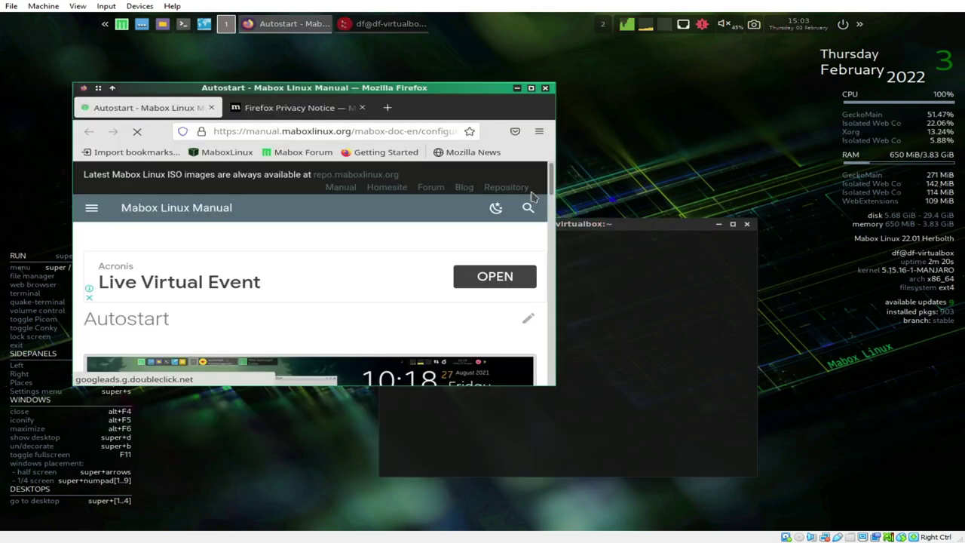
click(634, 268)
drag(638, 224, 620, 228)
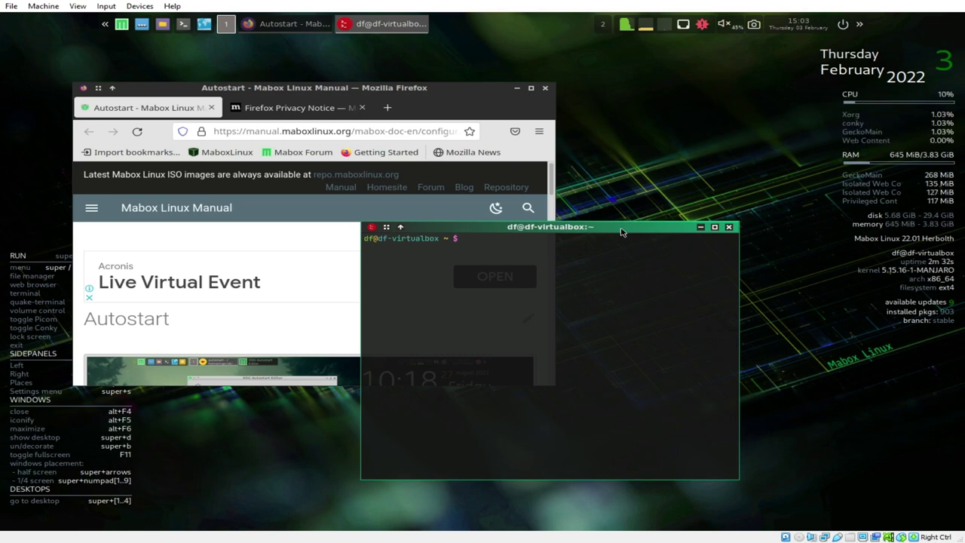
- Run neofetch to confirm the 1440x900 resolution, then close the Firefox window
text(neofet)
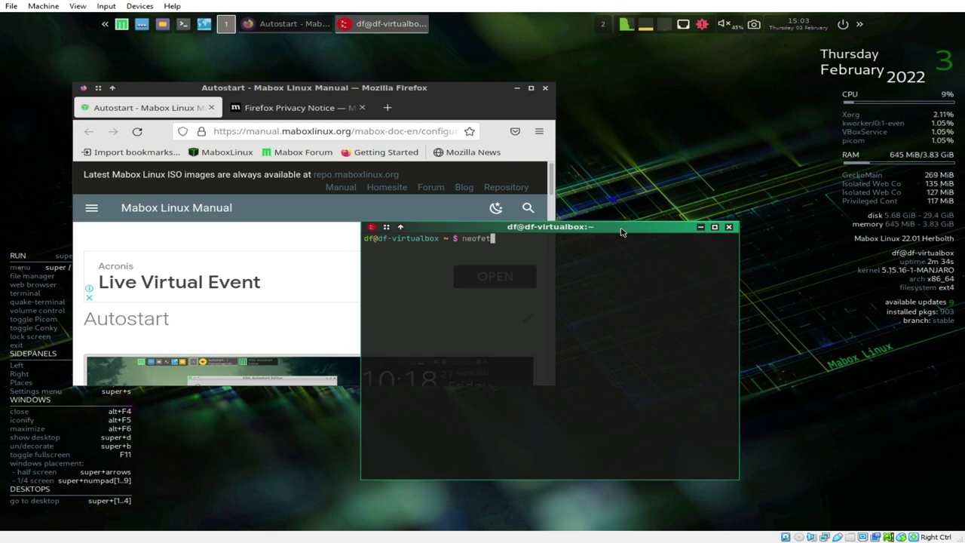
text(ch)
key(Return)
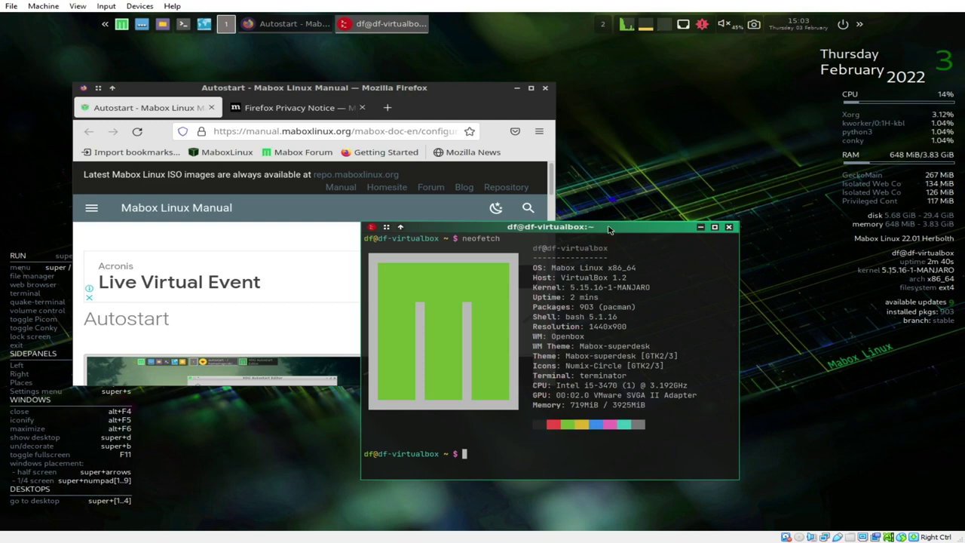
drag(610, 229, 562, 202)
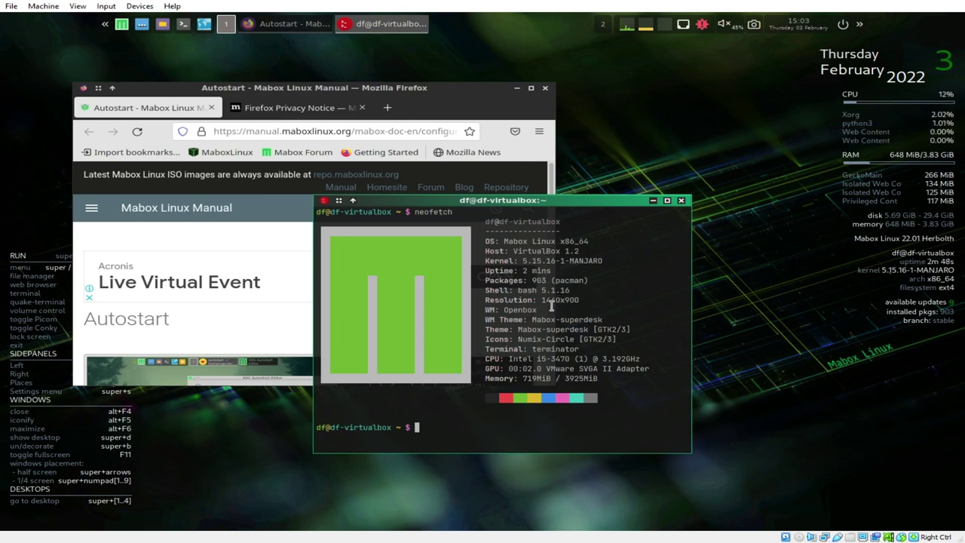
drag(486, 301, 604, 303)
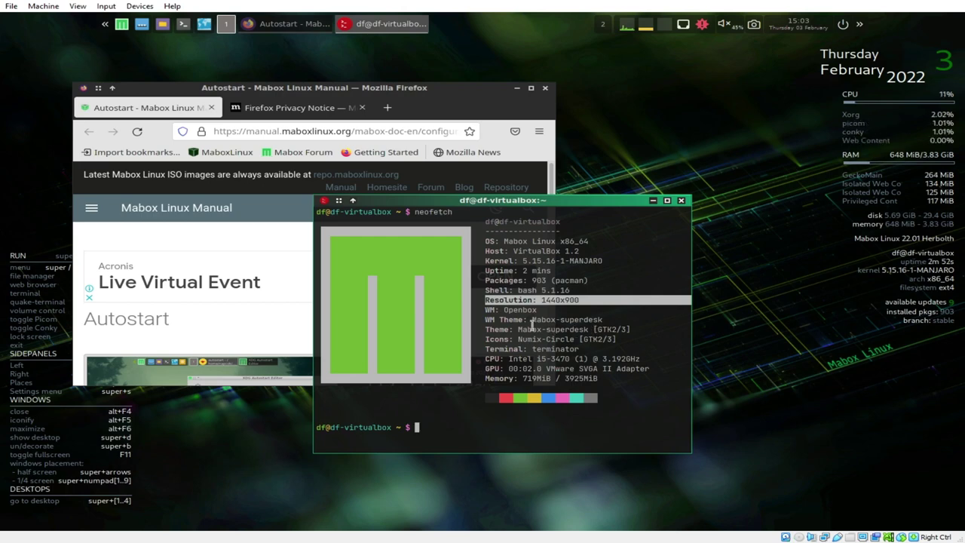
click(524, 310)
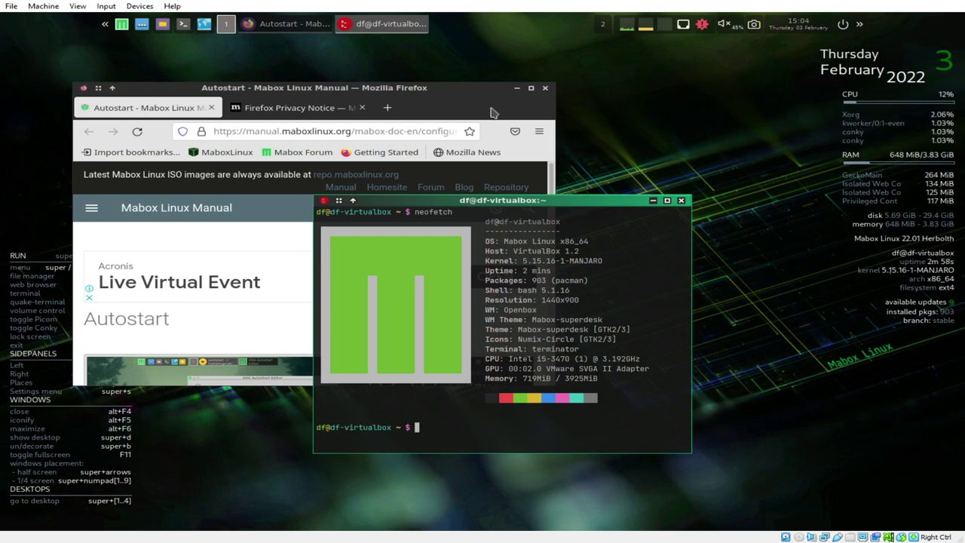
click(547, 90)
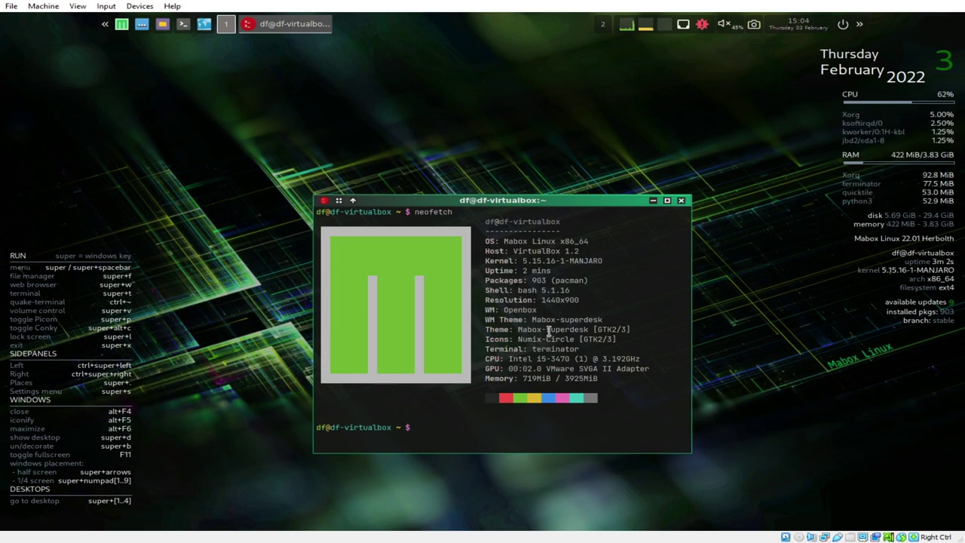
- Exit the terminal and launch Nitrogen from the desktop menu's Mabox Config > Wallpaper
text(exit)
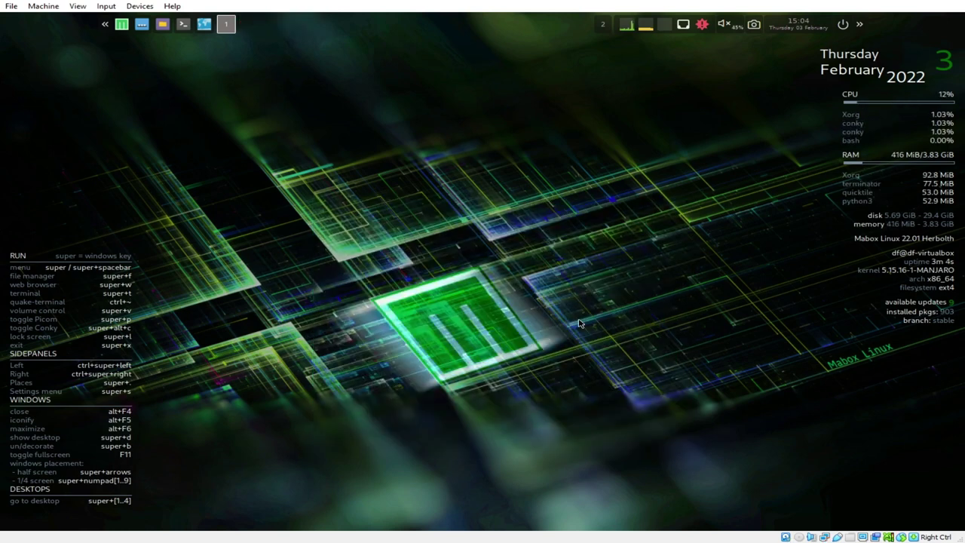
key(Return)
right_click(260, 106)
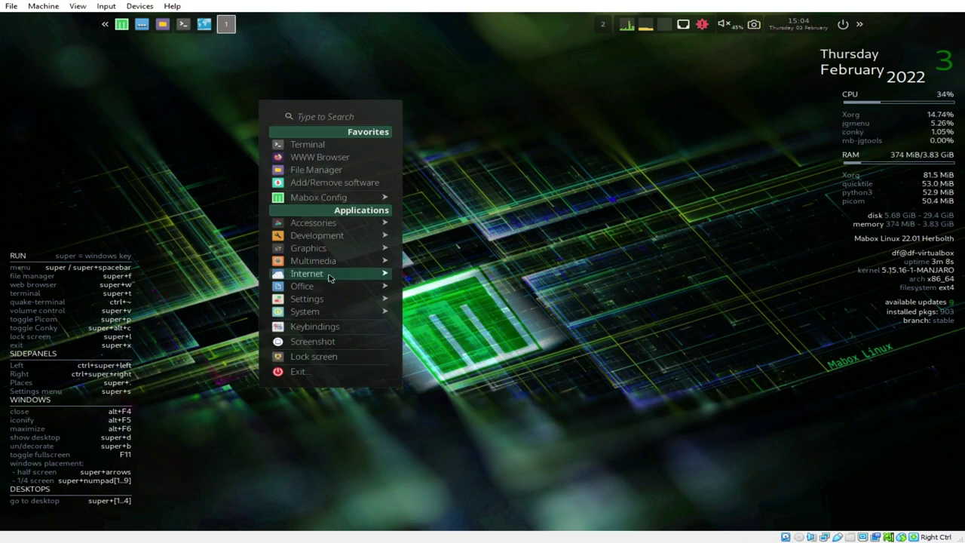
mouse_move(340, 232)
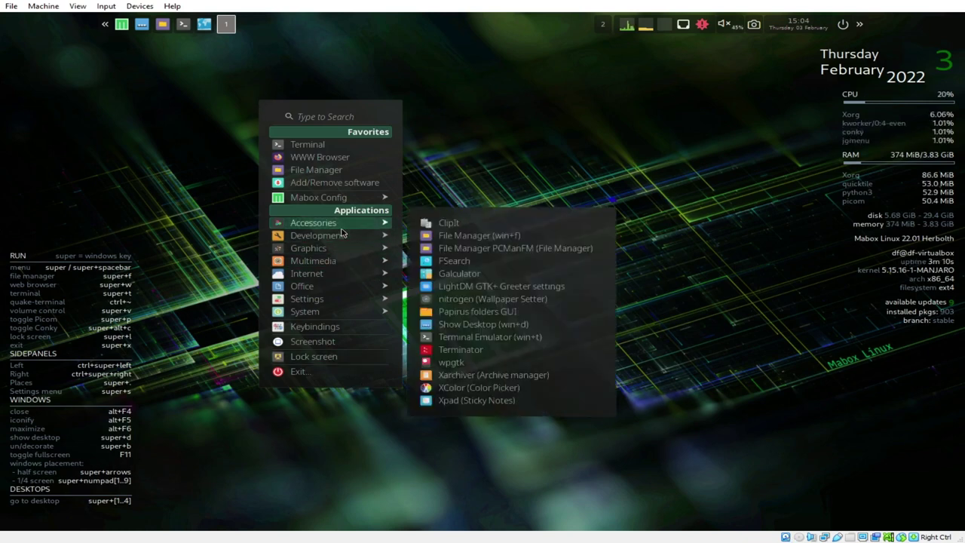
mouse_move(341, 199)
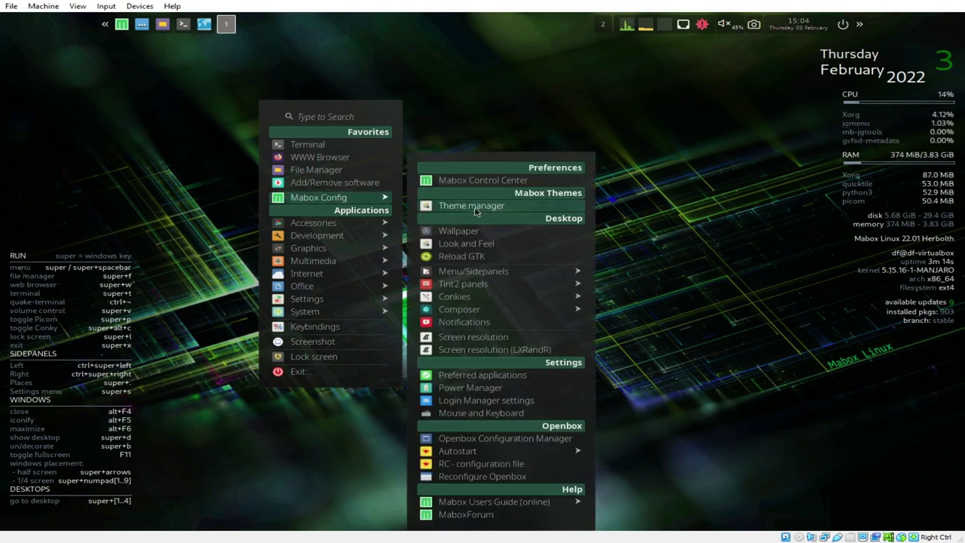
click(461, 231)
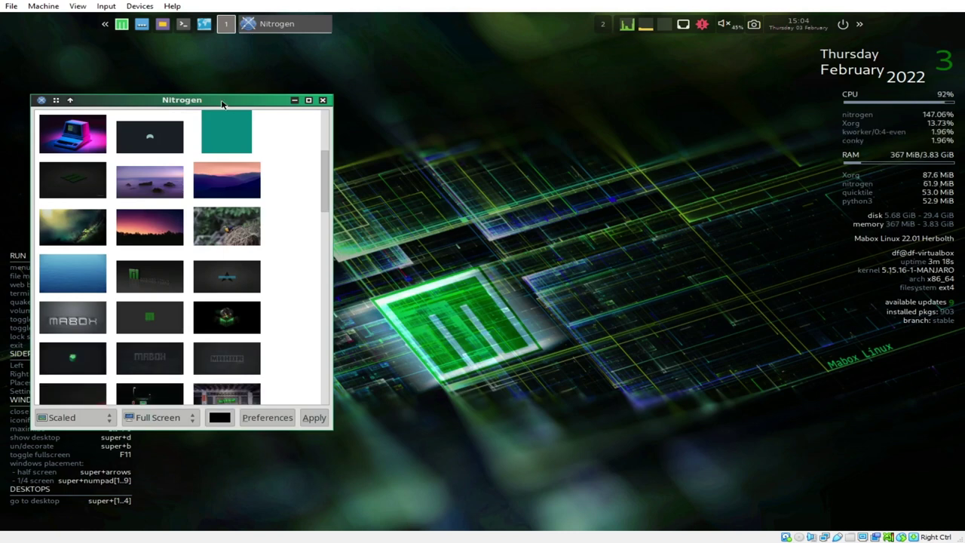
- Centre Nitrogen, preview the aurora and mountain sunset wallpapers, and end on green leaves
drag(239, 104, 567, 109)
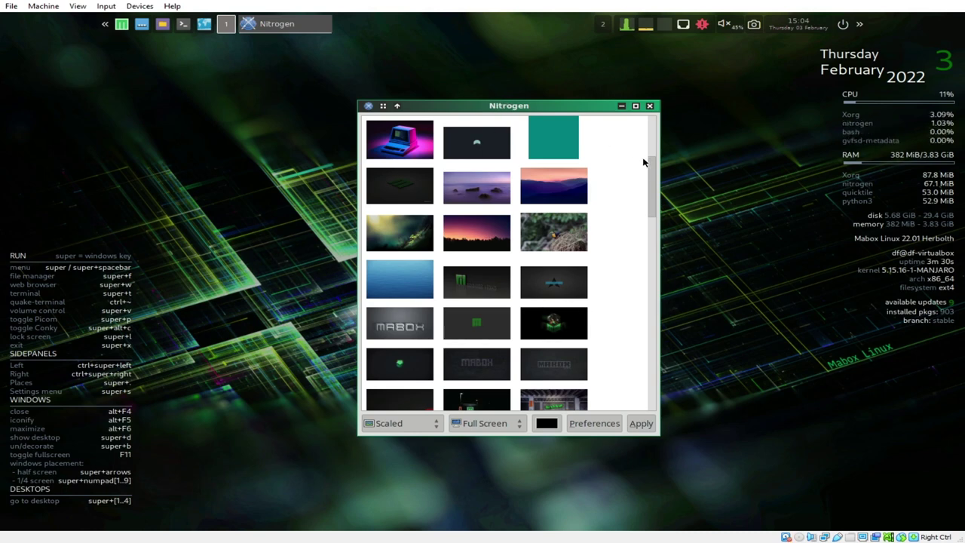
drag(653, 183, 652, 134)
click(489, 146)
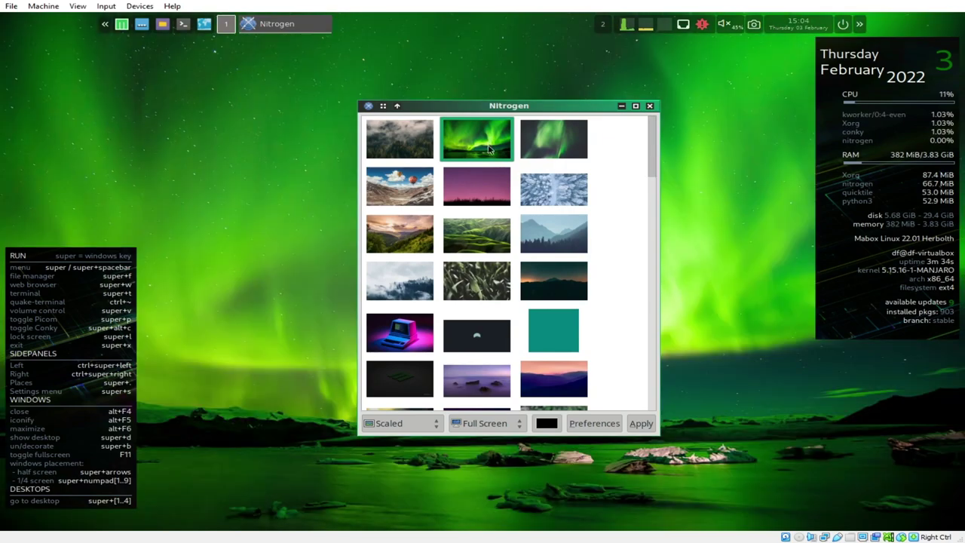
click(551, 155)
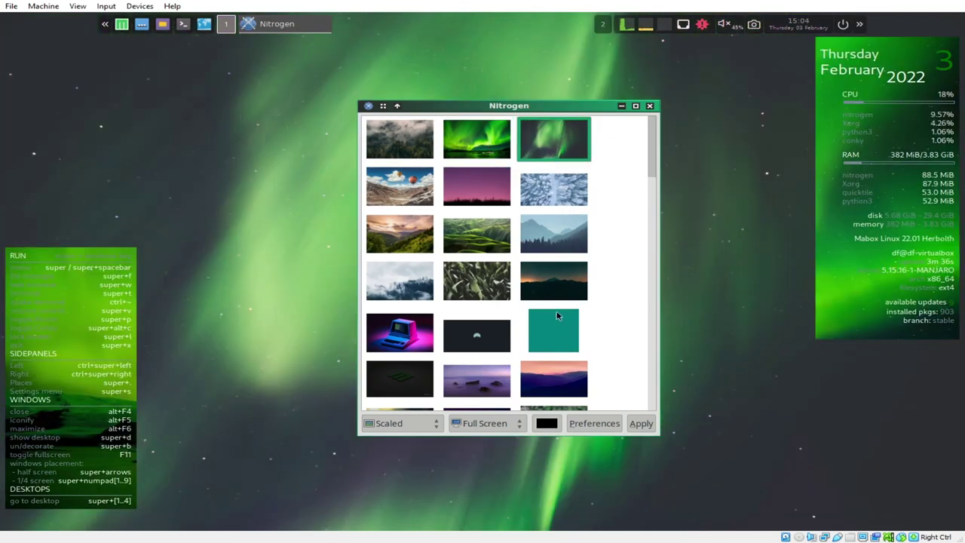
click(567, 288)
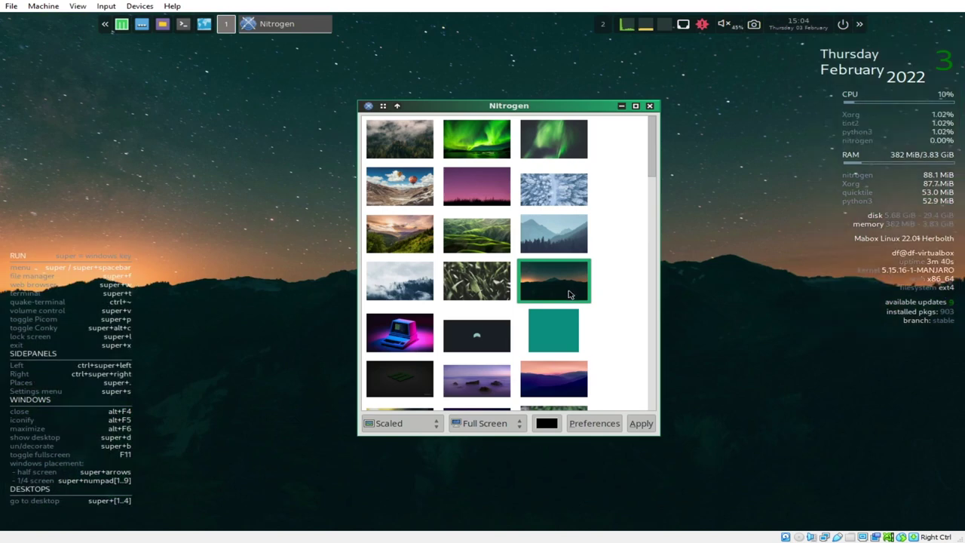
click(480, 282)
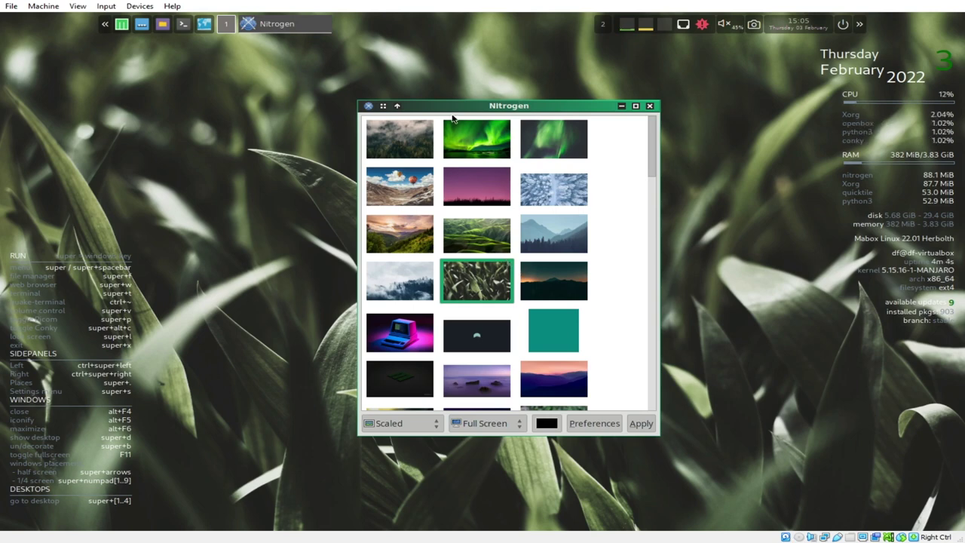
- Preview the purple sunset, red-berry plant, MABOX, red car and streetlight wallpapers
scroll(506, 343, down, 2)
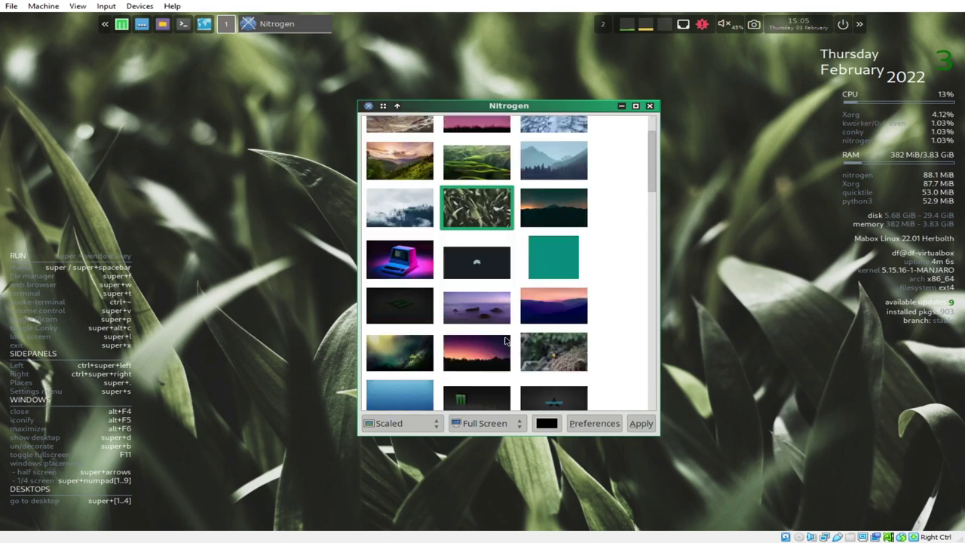
click(504, 360)
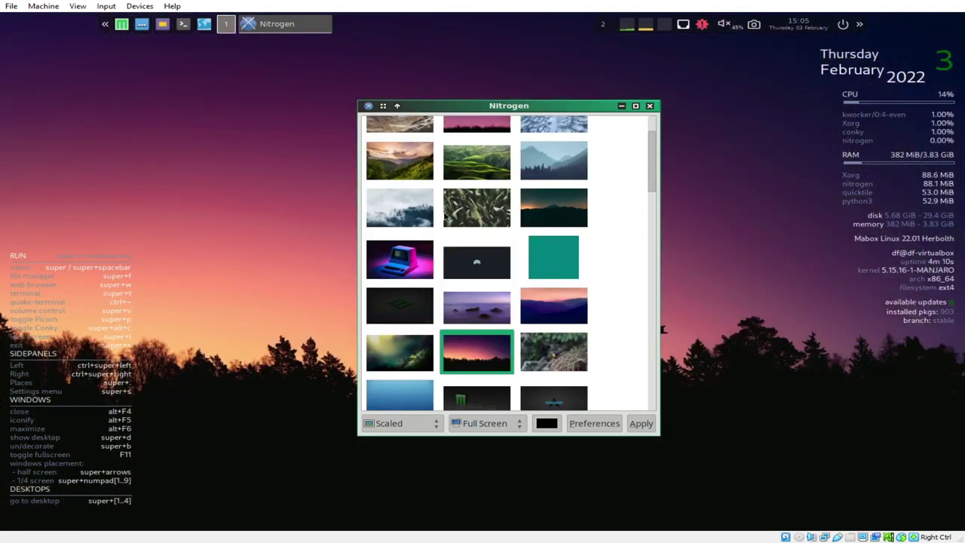
click(556, 360)
scroll(556, 299, down, 3)
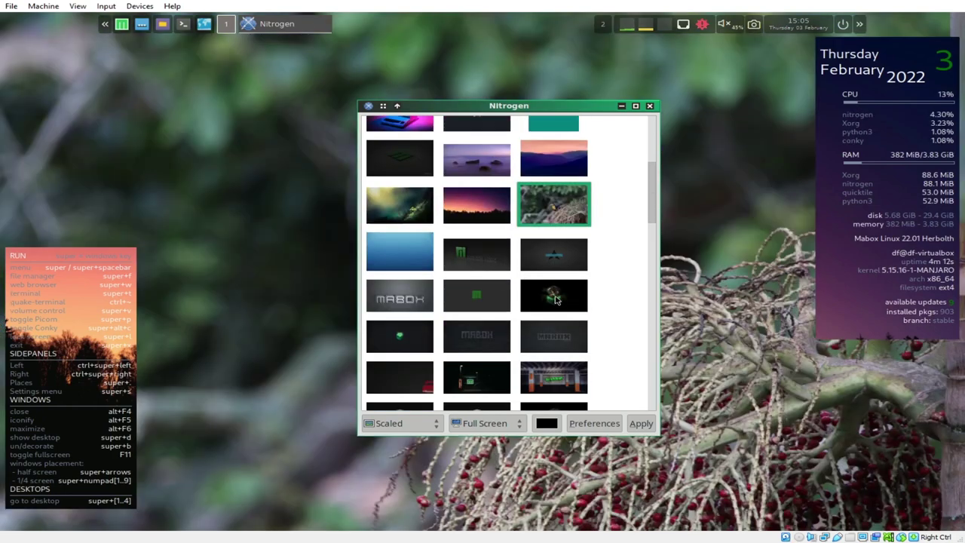
click(483, 337)
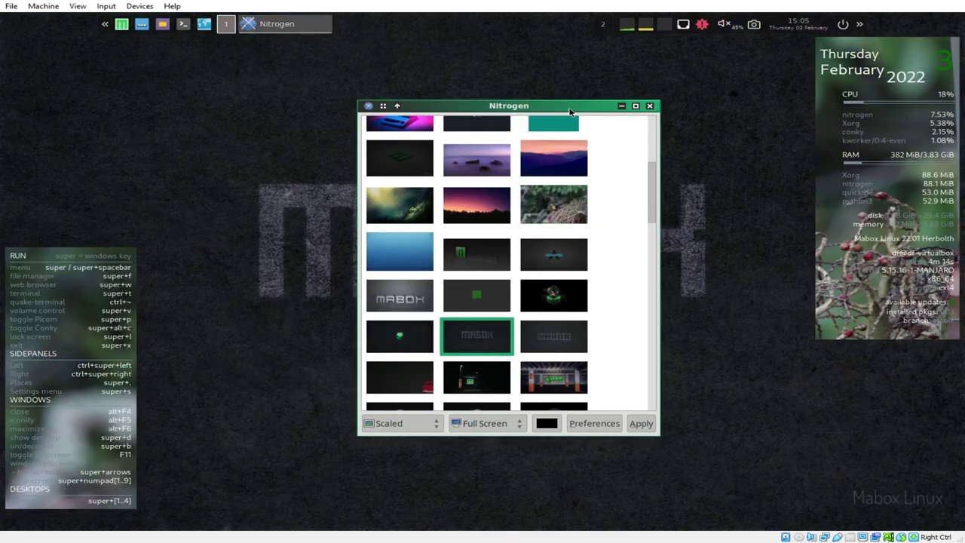
drag(570, 112, 703, 71)
click(530, 346)
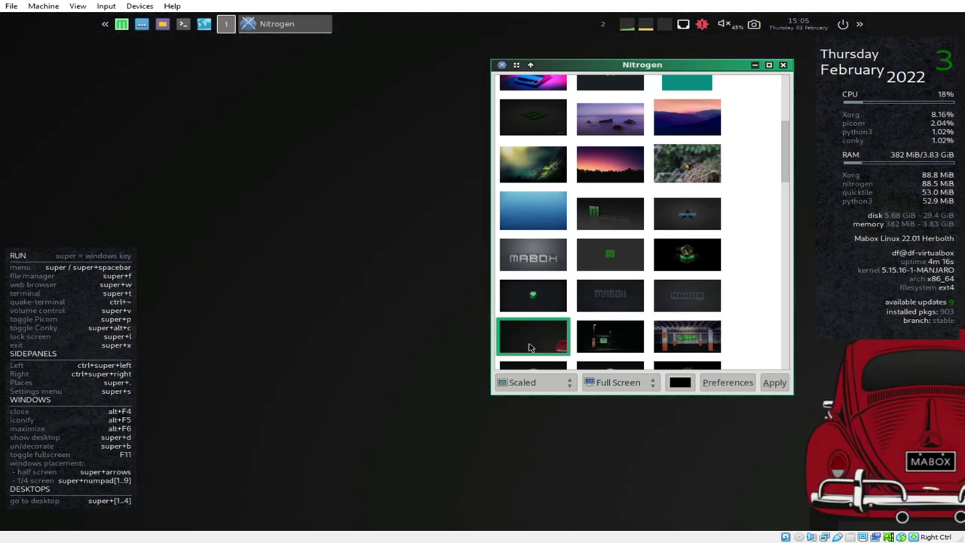
click(603, 347)
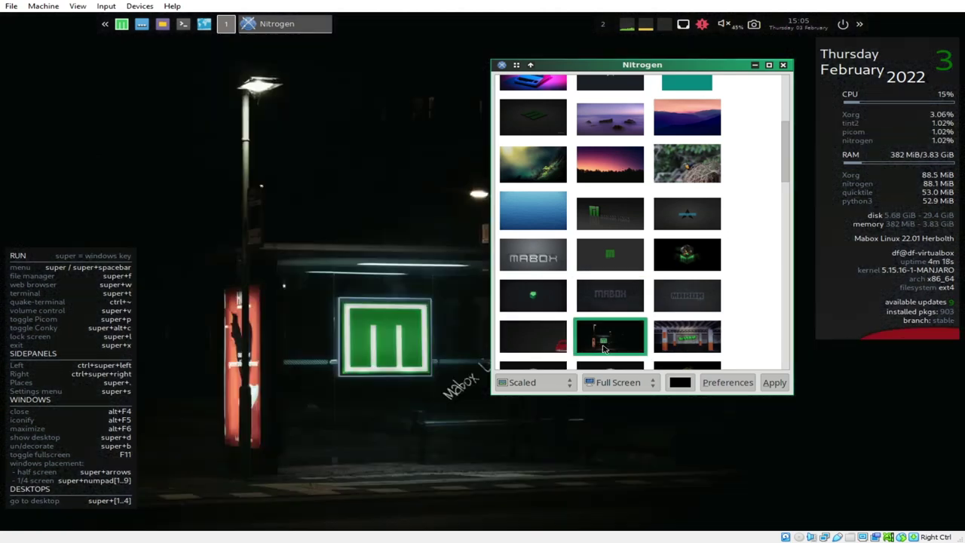
click(528, 338)
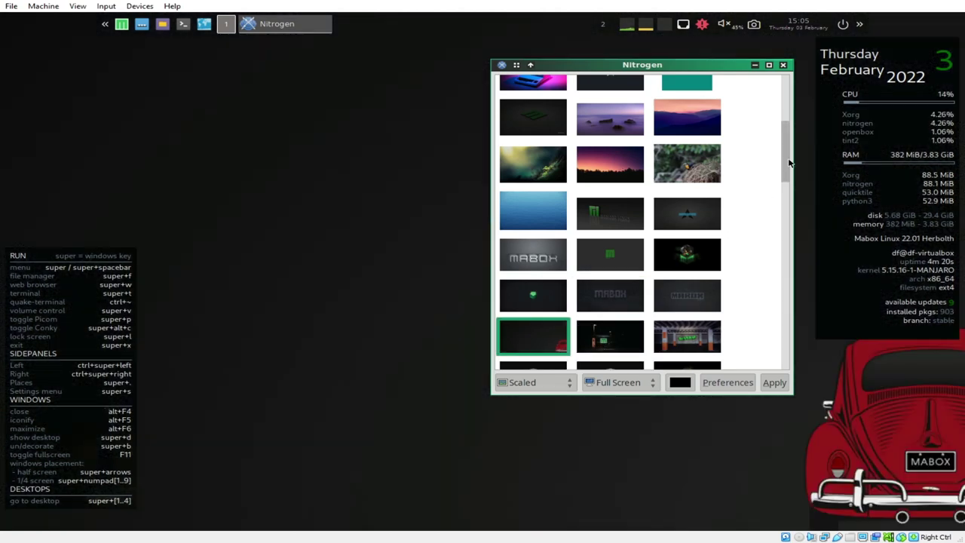
- Preview the sunset penguins wallpaper, then return to the red car wallpaper
scroll(789, 162, down, 5)
scroll(616, 300, down, 3)
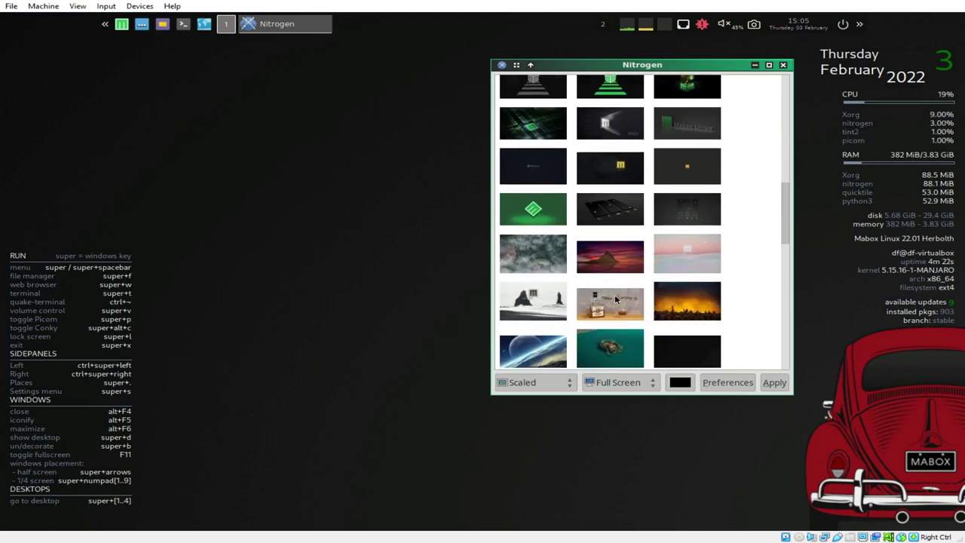
click(684, 309)
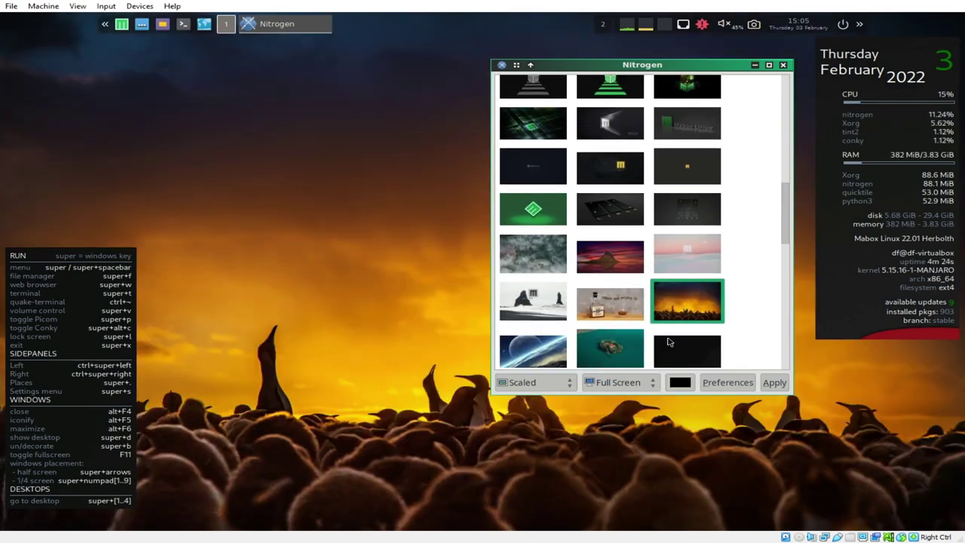
scroll(667, 342, down, 3)
scroll(667, 342, up, 8)
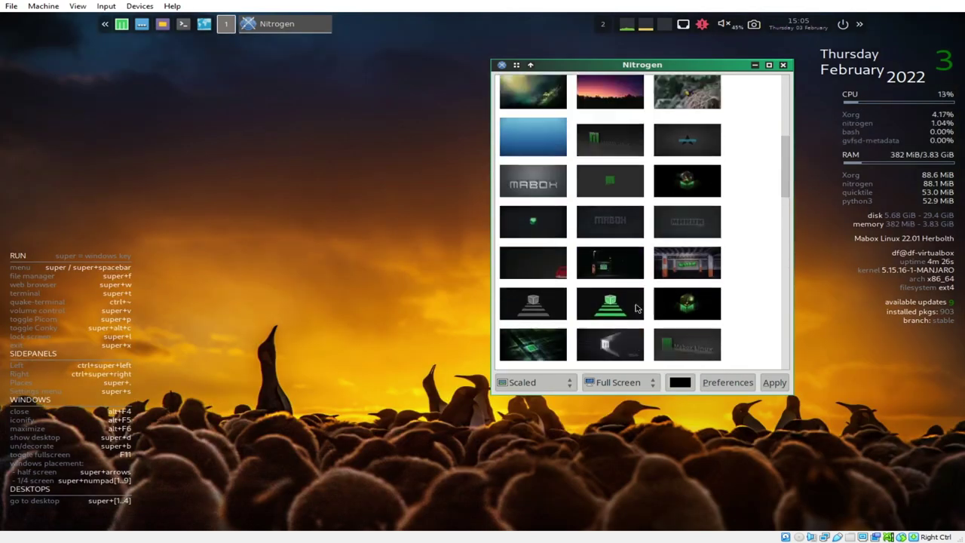
scroll(636, 308, up, 5)
scroll(633, 308, down, 3)
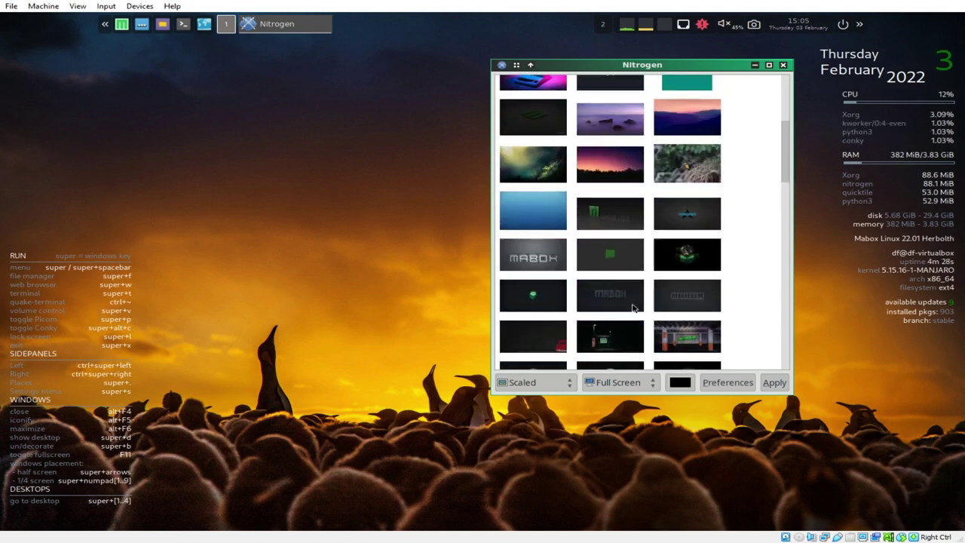
click(543, 340)
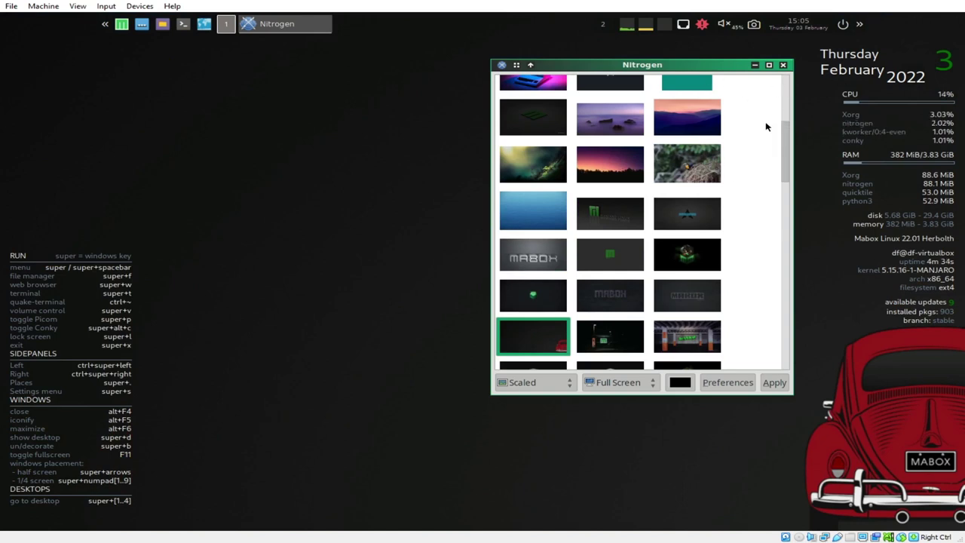
- Close Nitrogen, cancelling the apply prompt, so the red car wallpaper stays
click(785, 66)
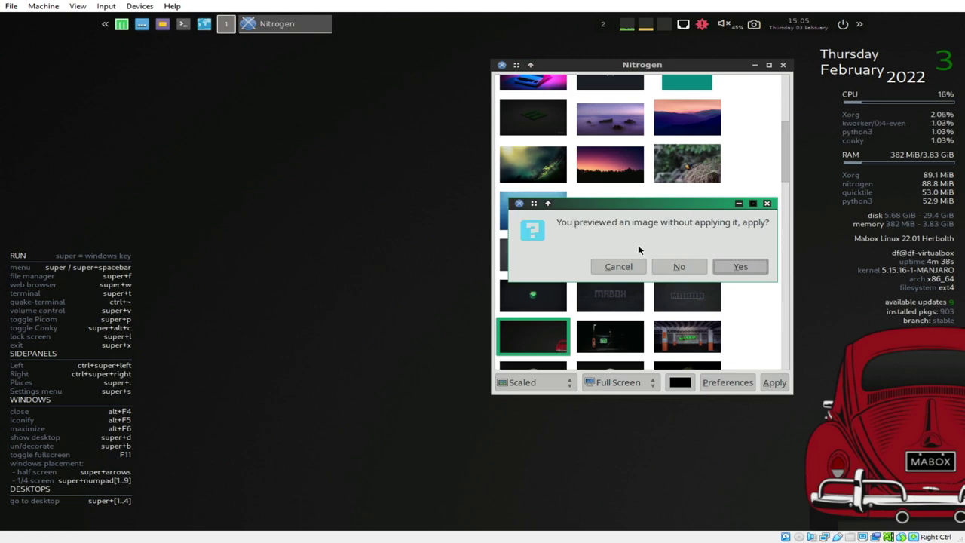
click(612, 267)
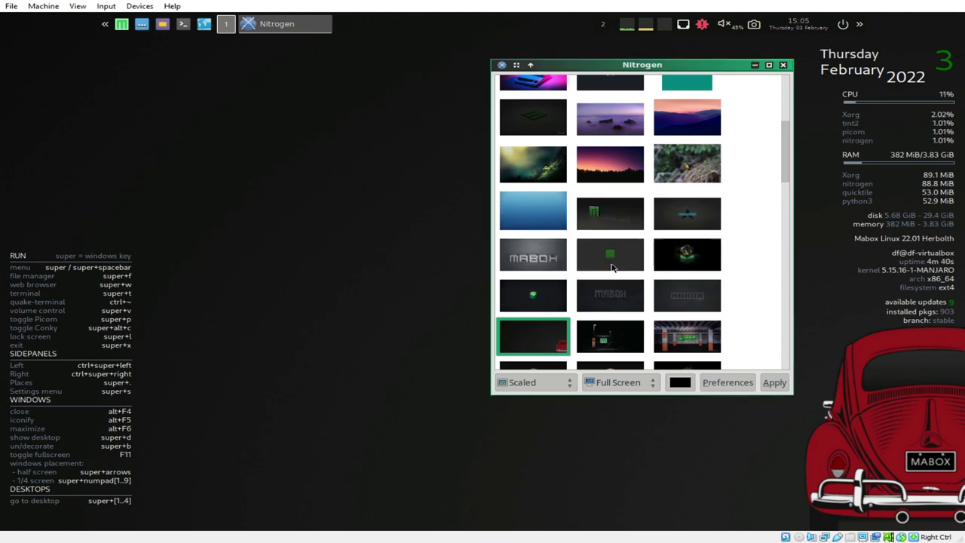
click(782, 65)
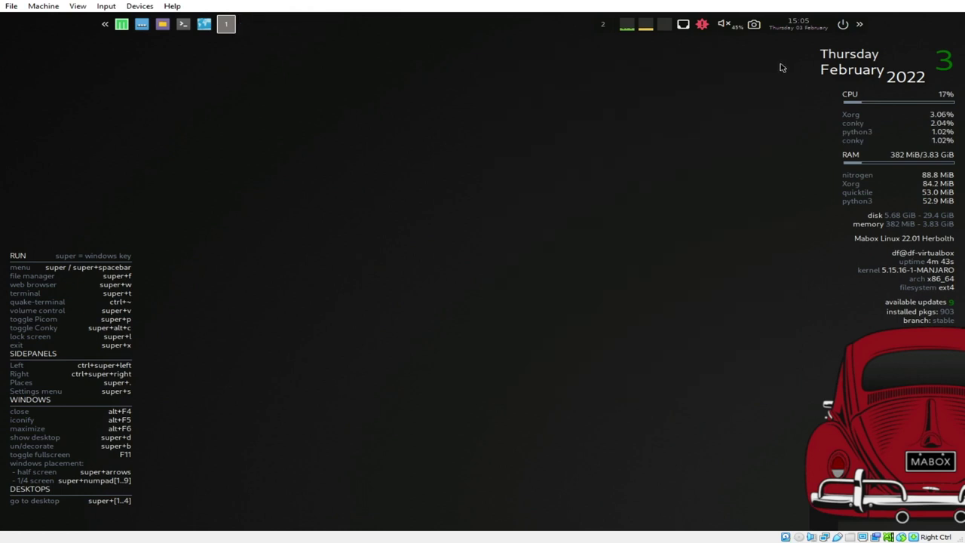
- Launch the Theme manager from the desktop menu's Mabox Config submenu
click(121, 25)
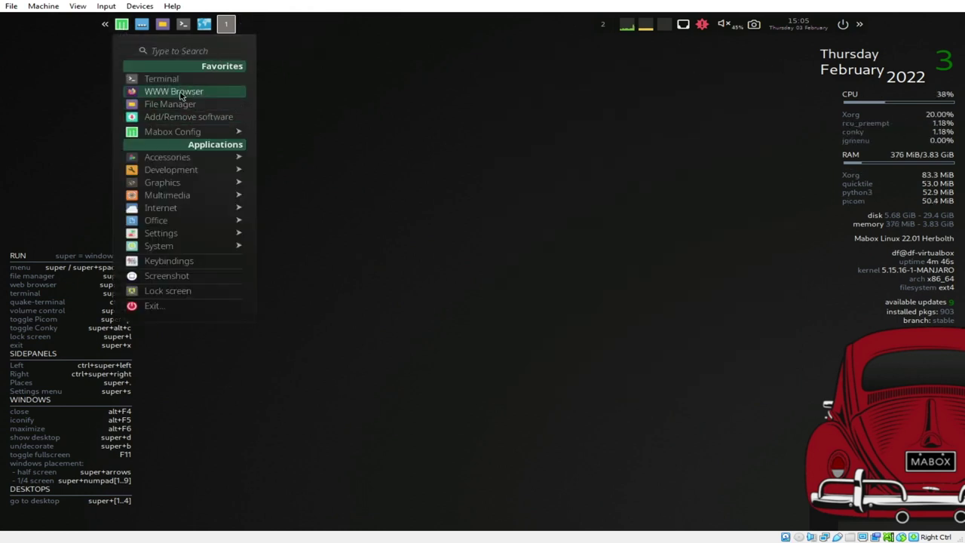
click(284, 97)
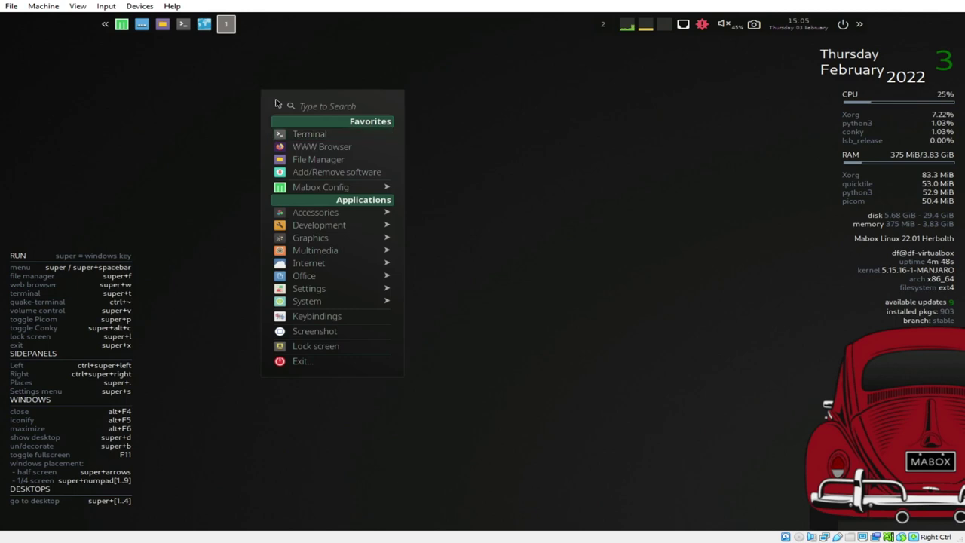
mouse_move(325, 244)
mouse_move(334, 215)
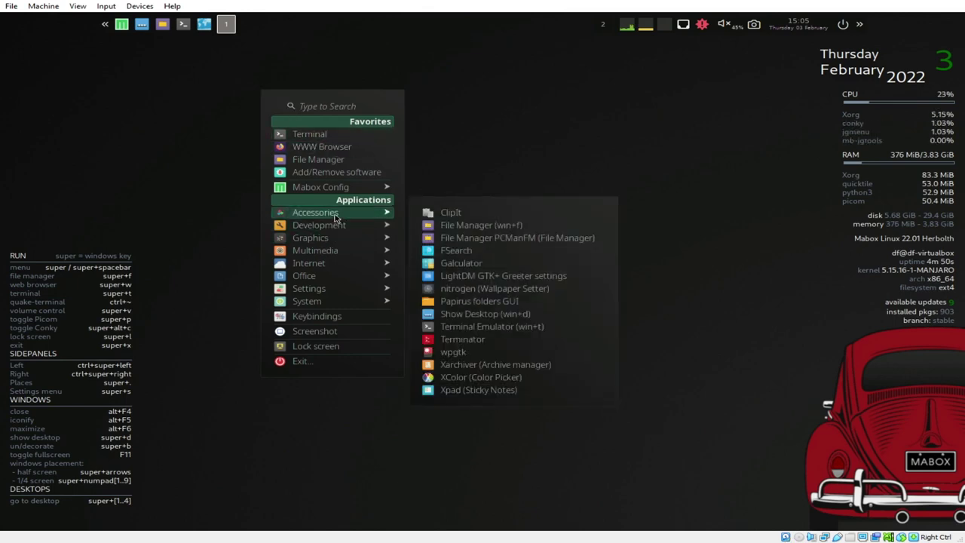
click(121, 26)
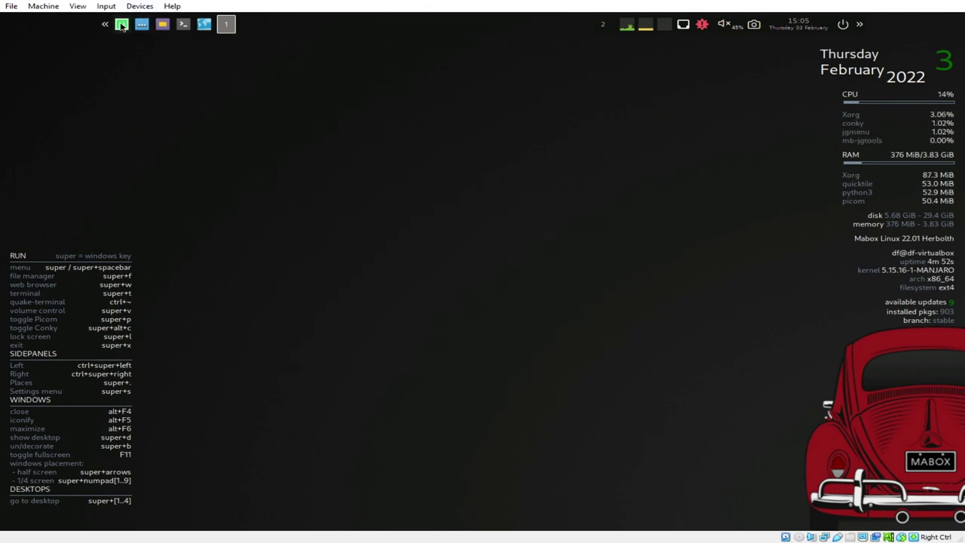
click(121, 27)
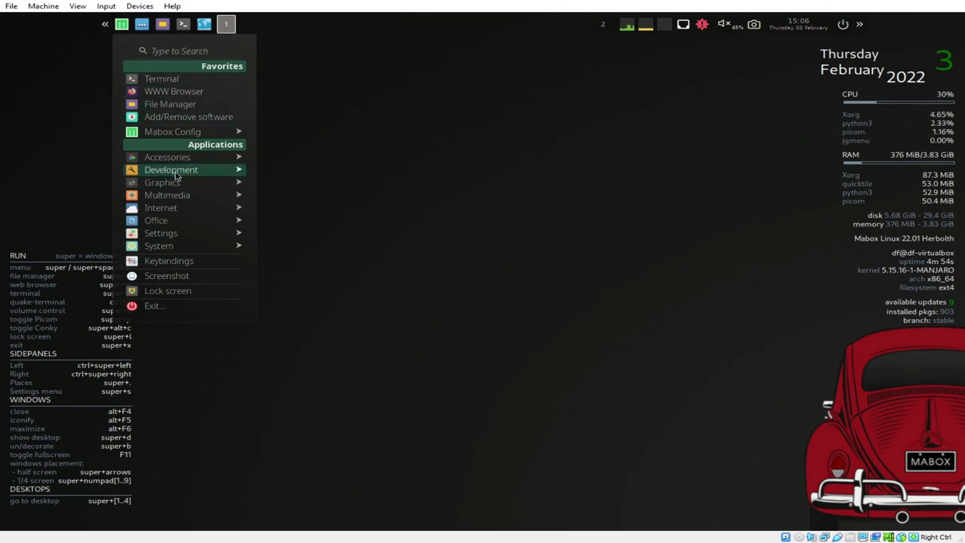
mouse_move(192, 134)
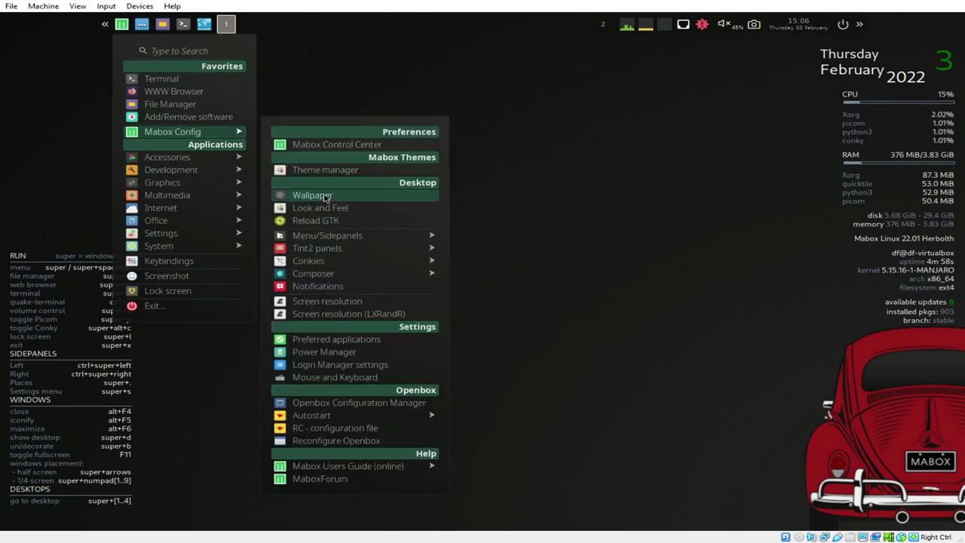
click(568, 140)
right_click(440, 101)
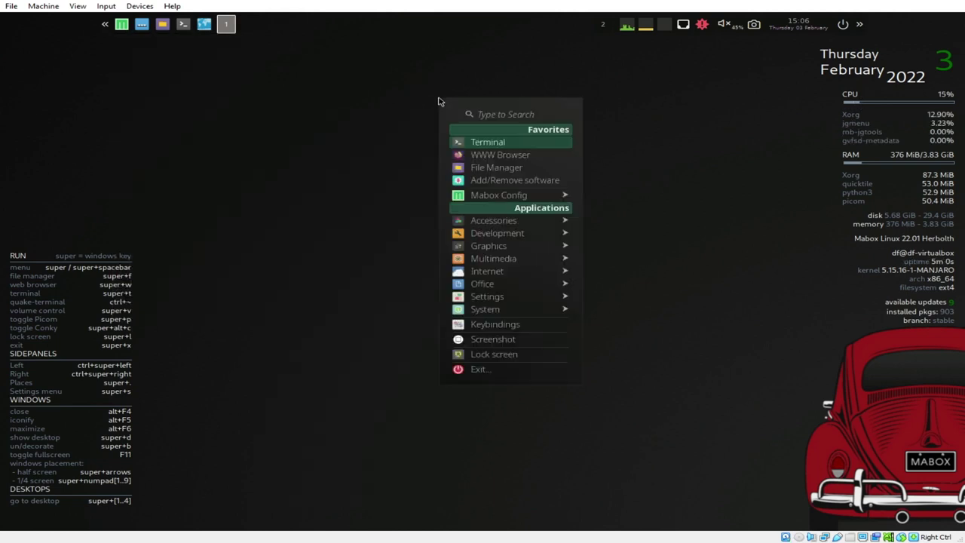
mouse_move(507, 196)
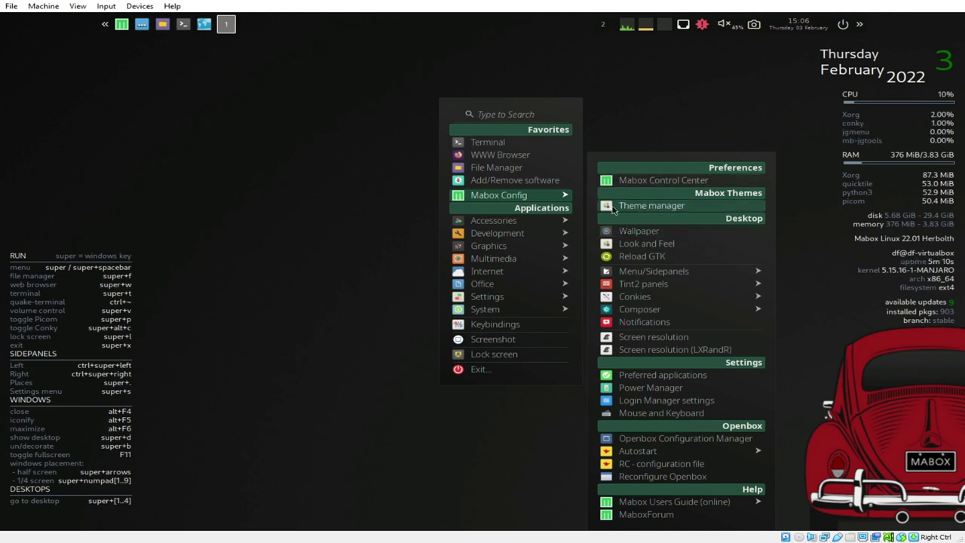
click(653, 209)
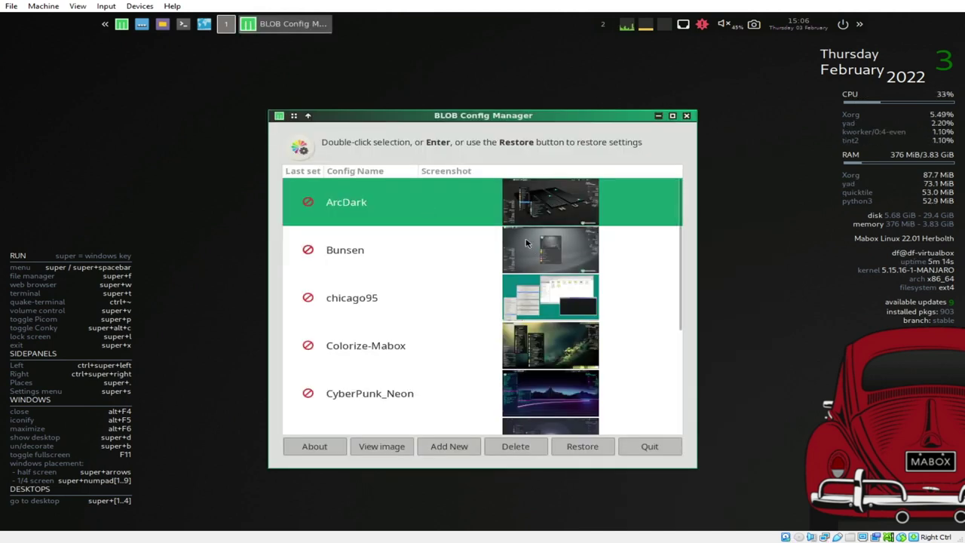
- Restore the saved Bunsen configuration and confirm the restore
click(349, 254)
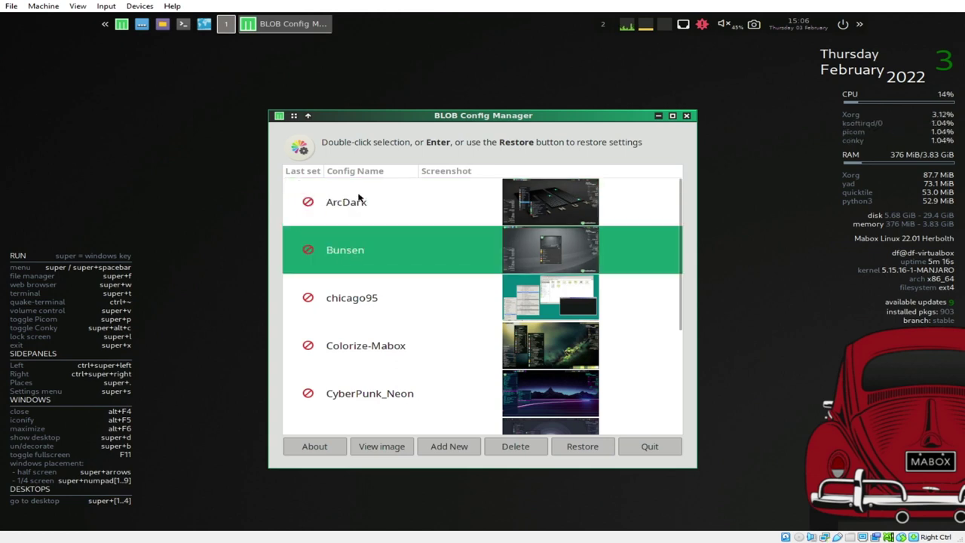
click(359, 199)
double_click(357, 250)
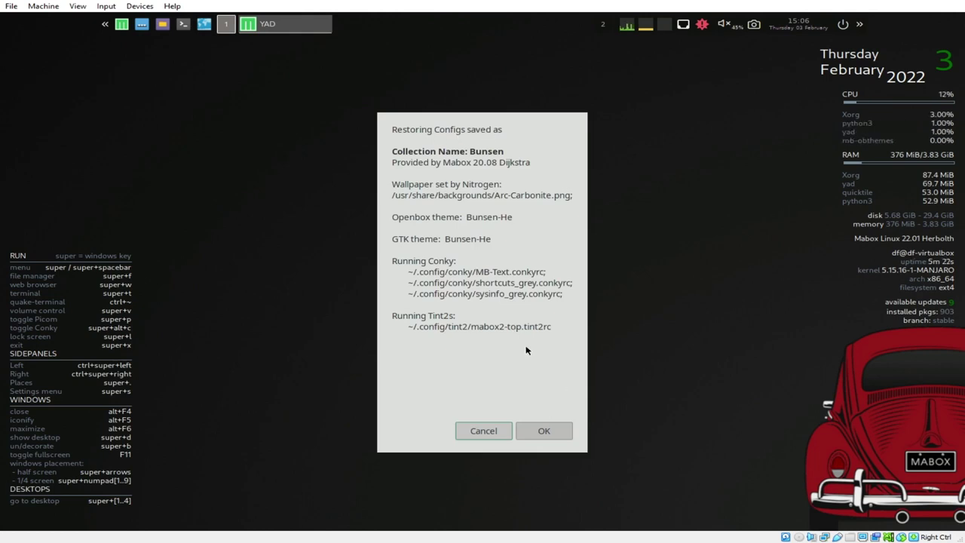
click(543, 431)
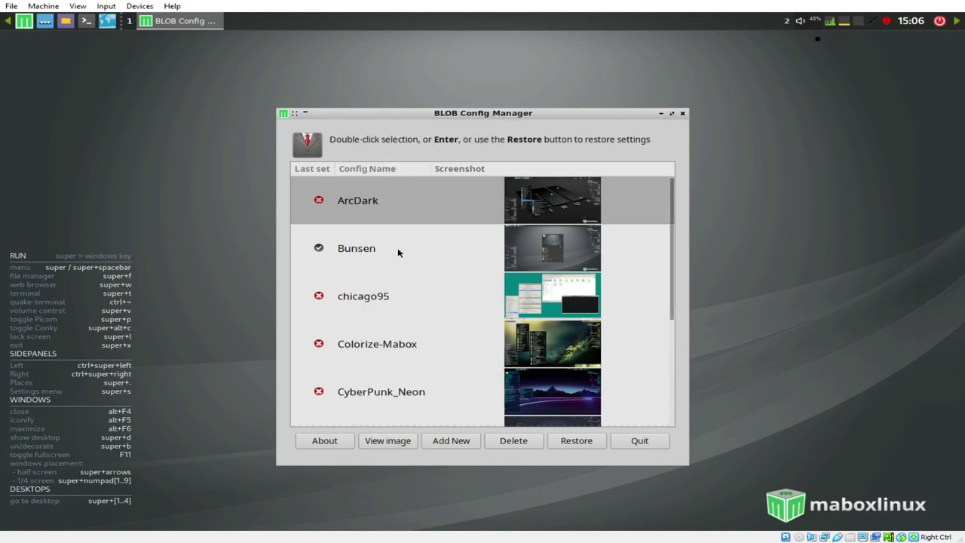
- Restore the saved ArcDark configuration, bringing in the LINUX blocks wallpaper
click(397, 252)
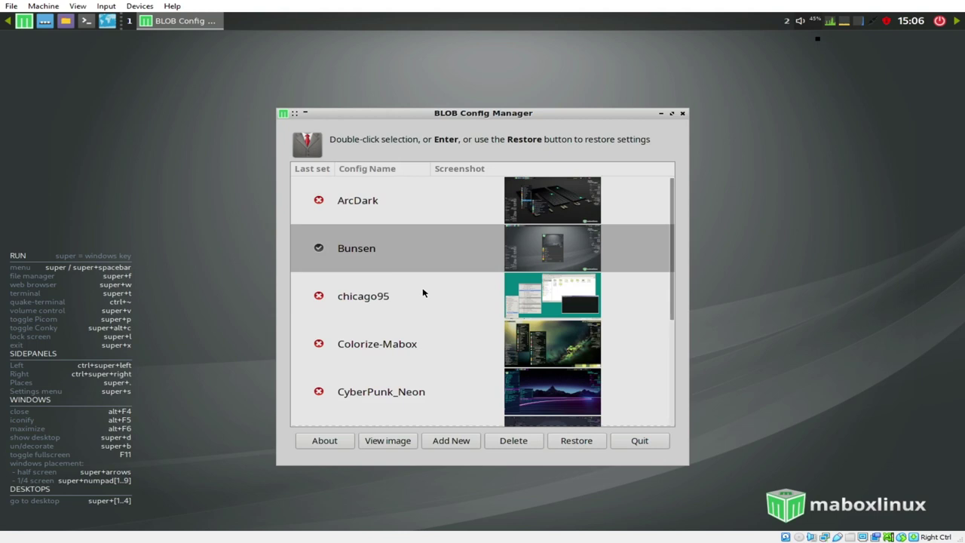
click(407, 193)
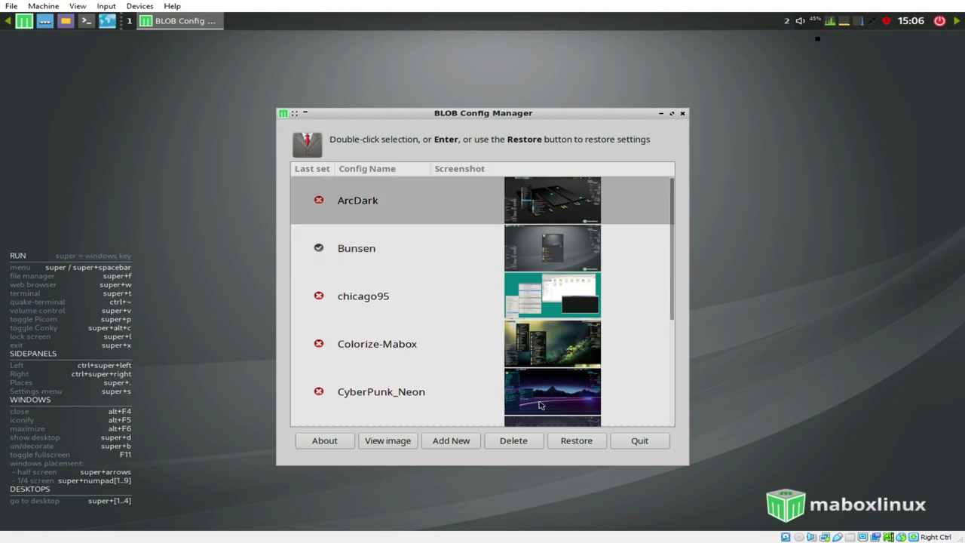
click(573, 441)
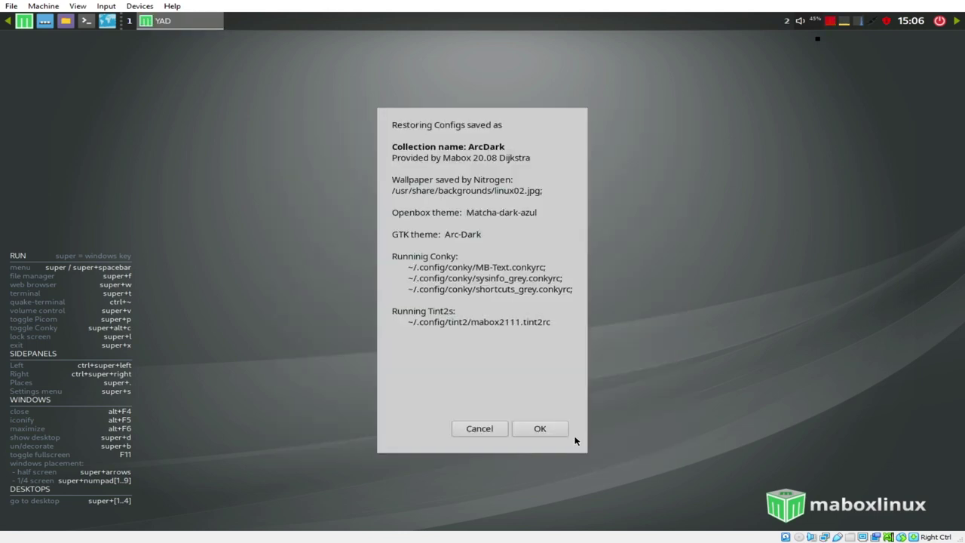
click(541, 429)
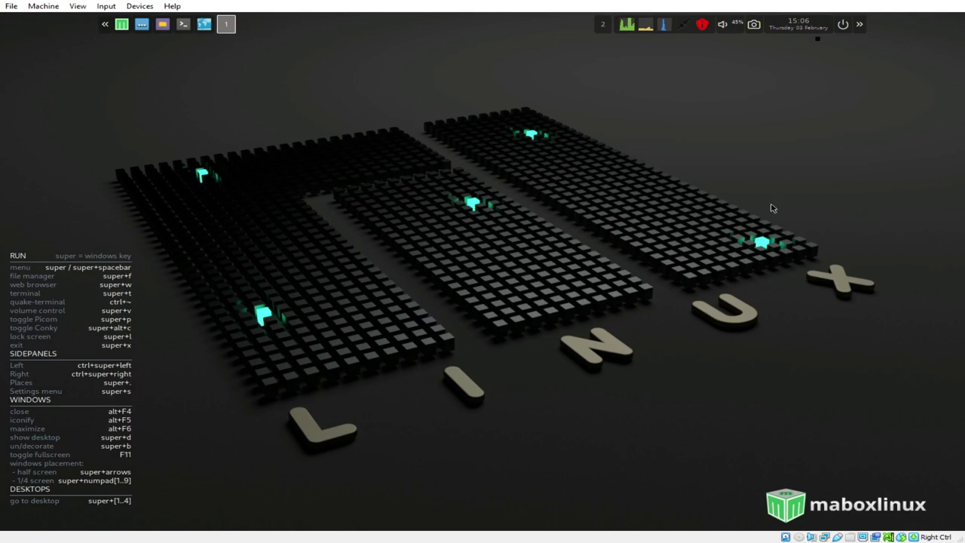
- Reopen BLOB Config Manager from the panel and restore the Gruvbox-Mabox configuration
click(625, 23)
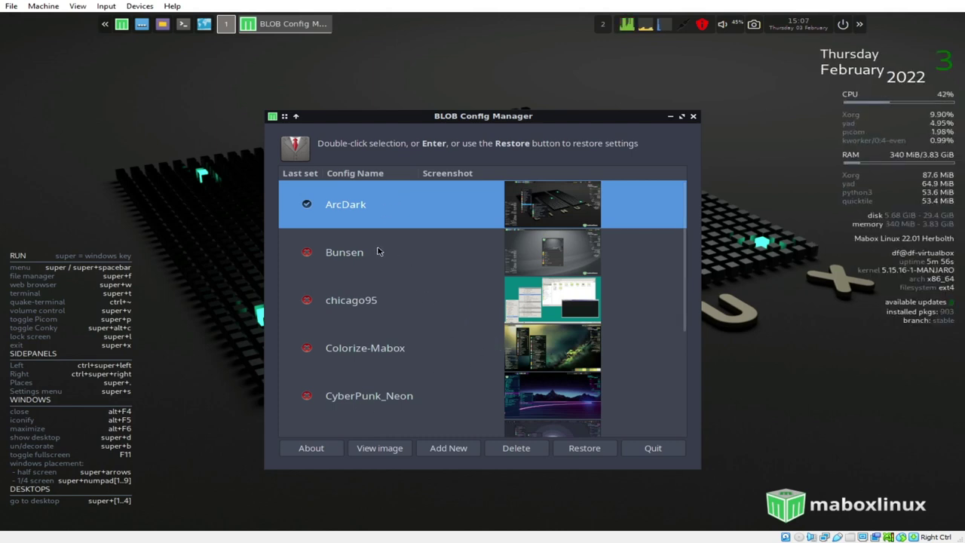
click(378, 355)
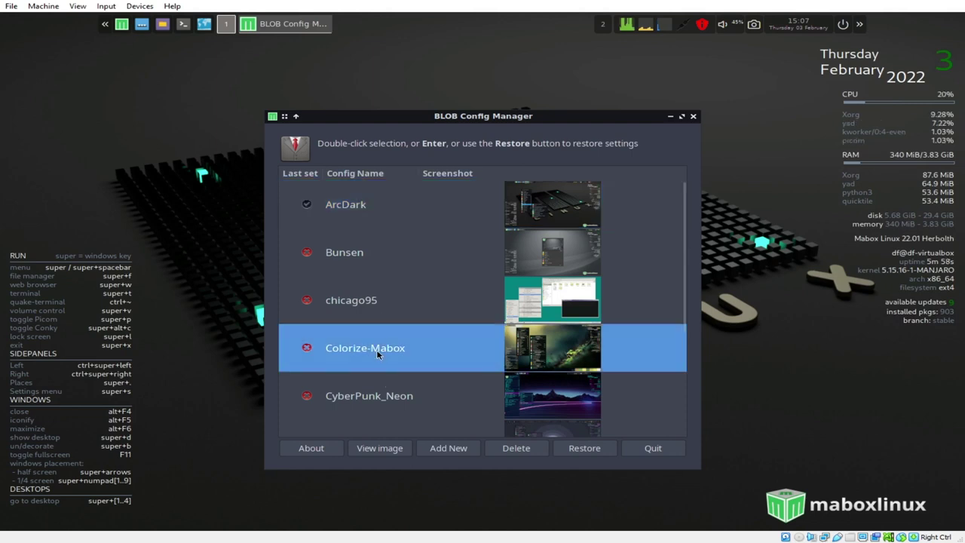
click(364, 400)
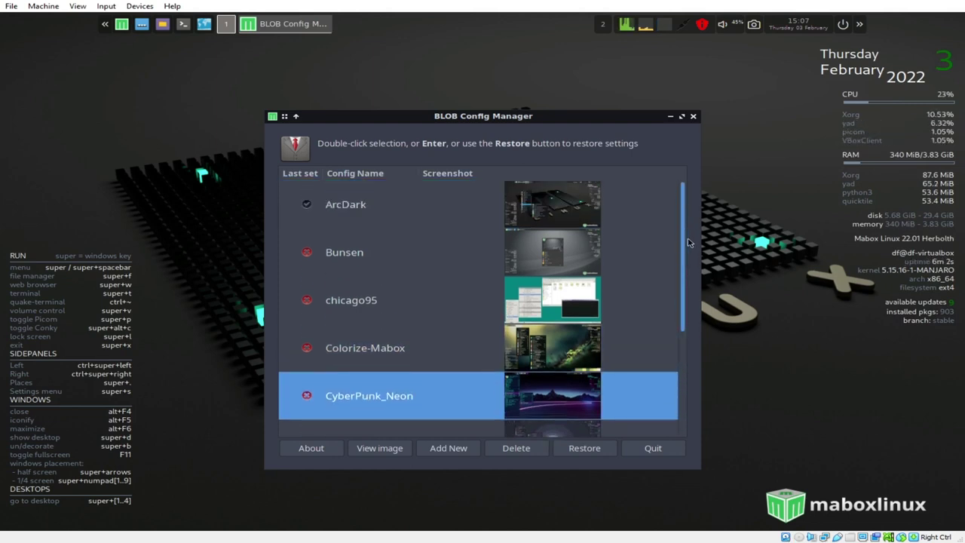
scroll(689, 242, down, 3)
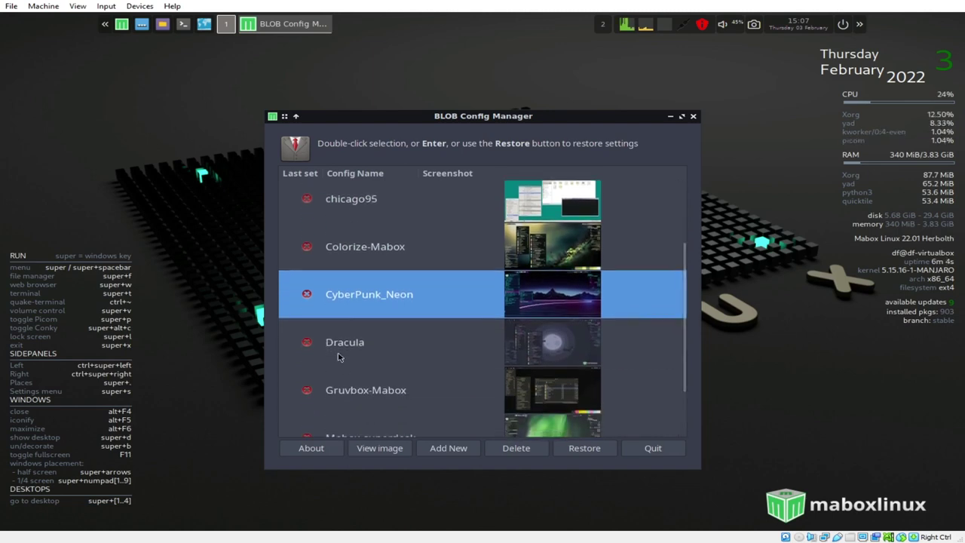
click(345, 352)
click(348, 386)
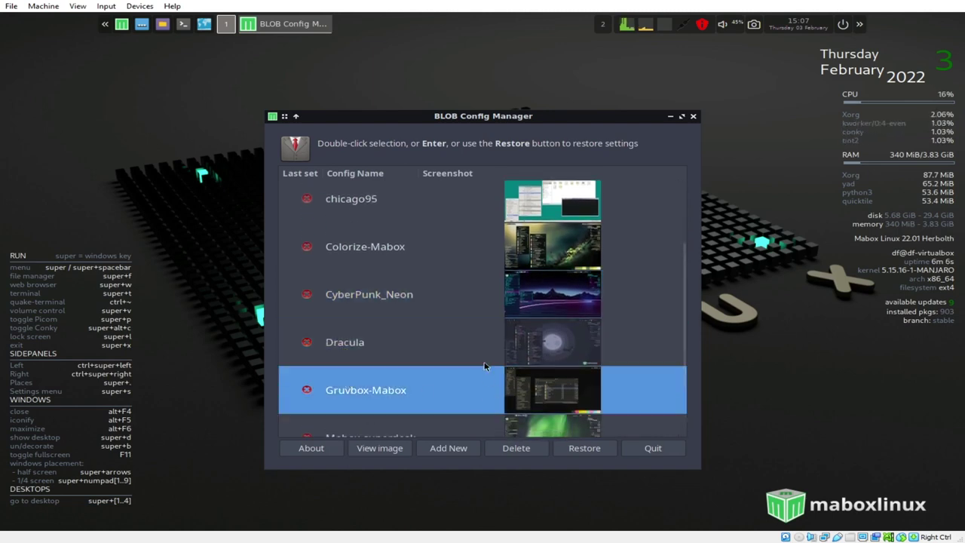
scroll(493, 341, down, 1)
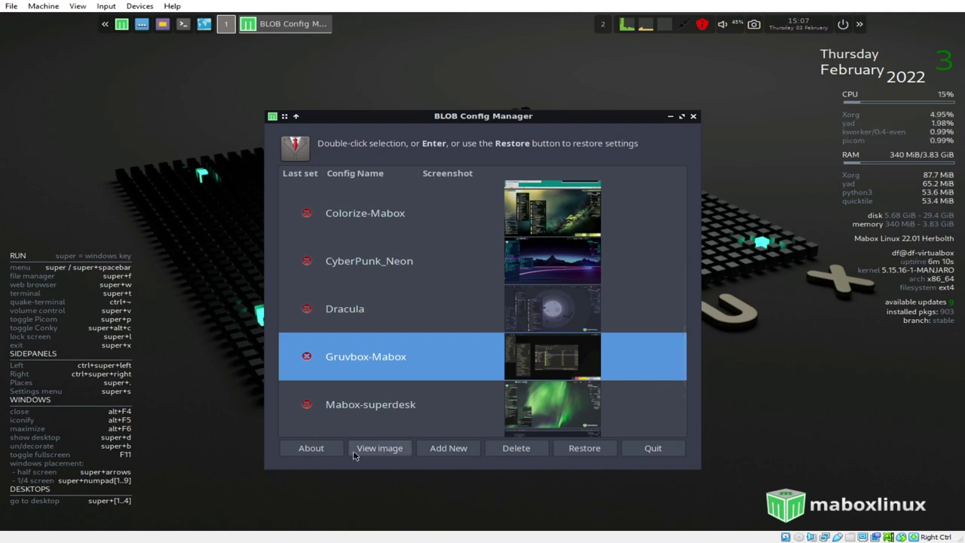
double_click(367, 368)
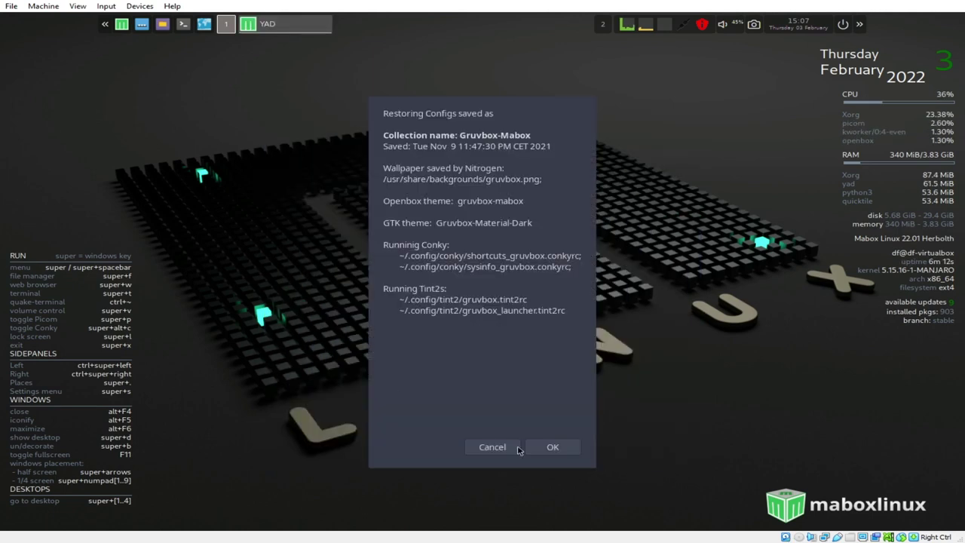
click(552, 447)
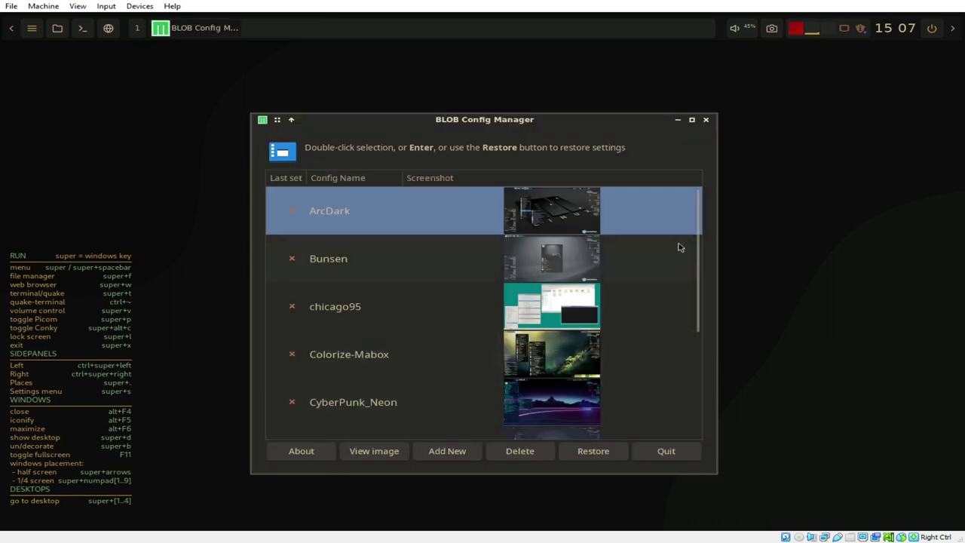
- Reopen the Theme manager via Mabox Config and restore the Mabox-superdesk configuration
drag(698, 241, 706, 325)
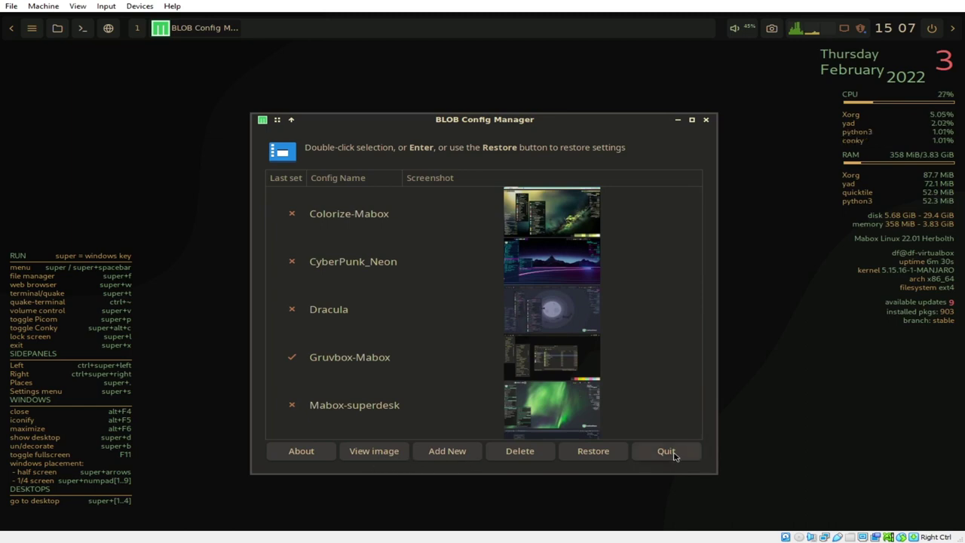
click(671, 453)
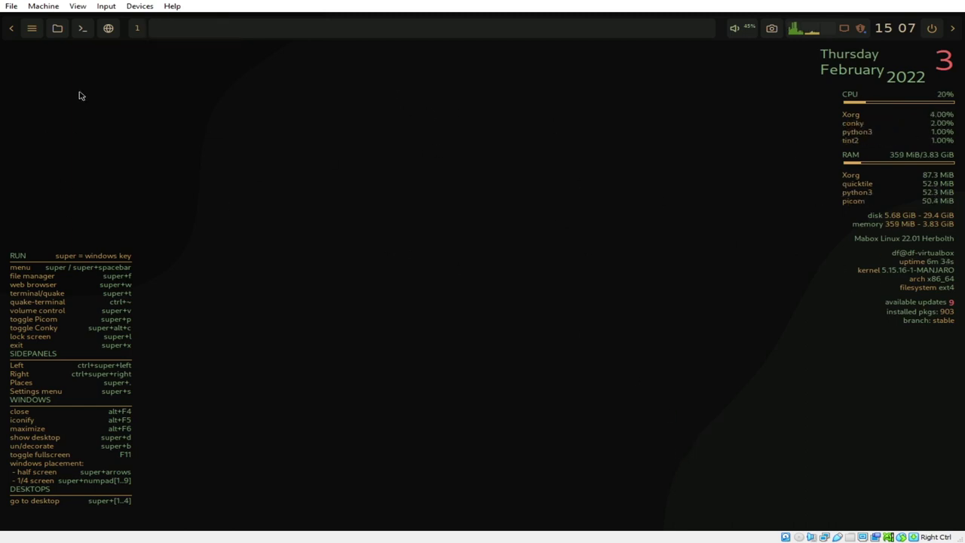
right_click(358, 95)
mouse_move(434, 194)
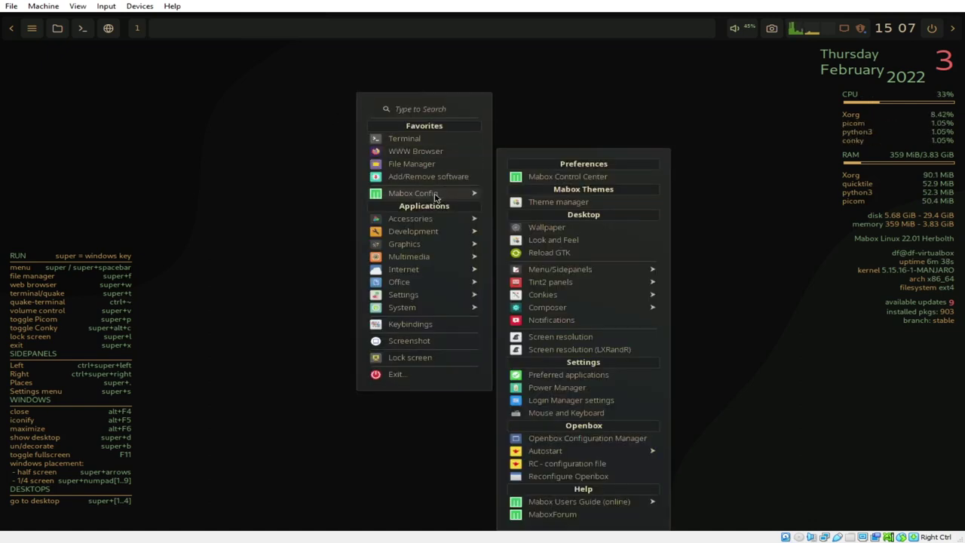
click(584, 202)
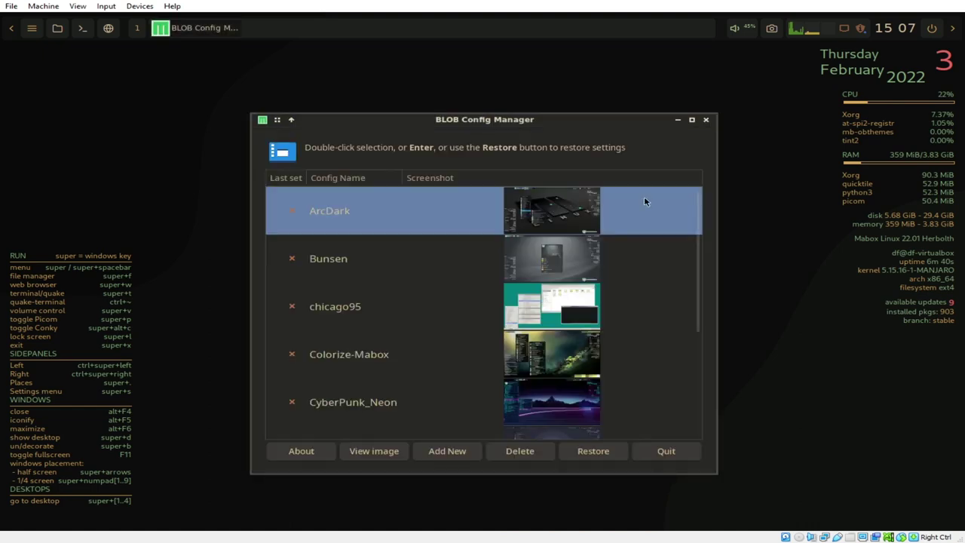
drag(702, 221, 702, 334)
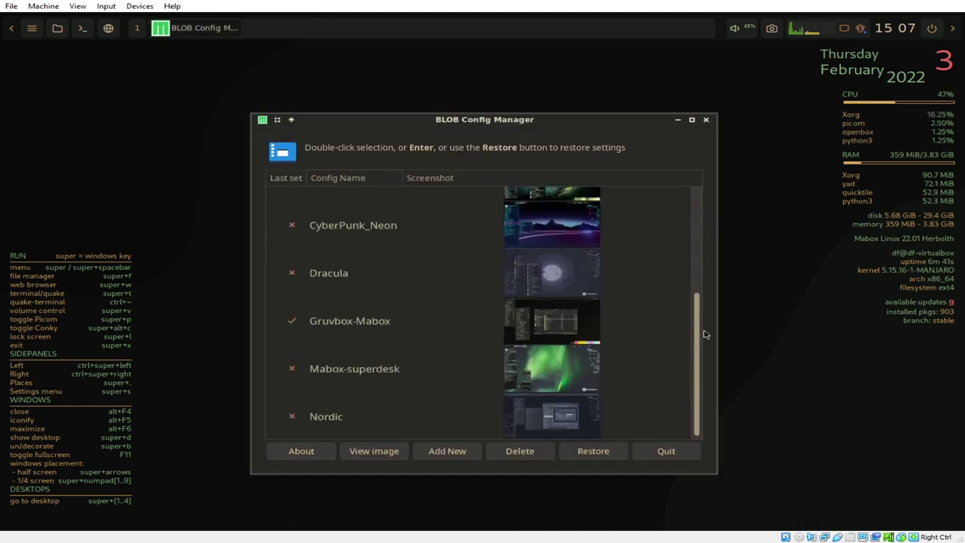
click(357, 370)
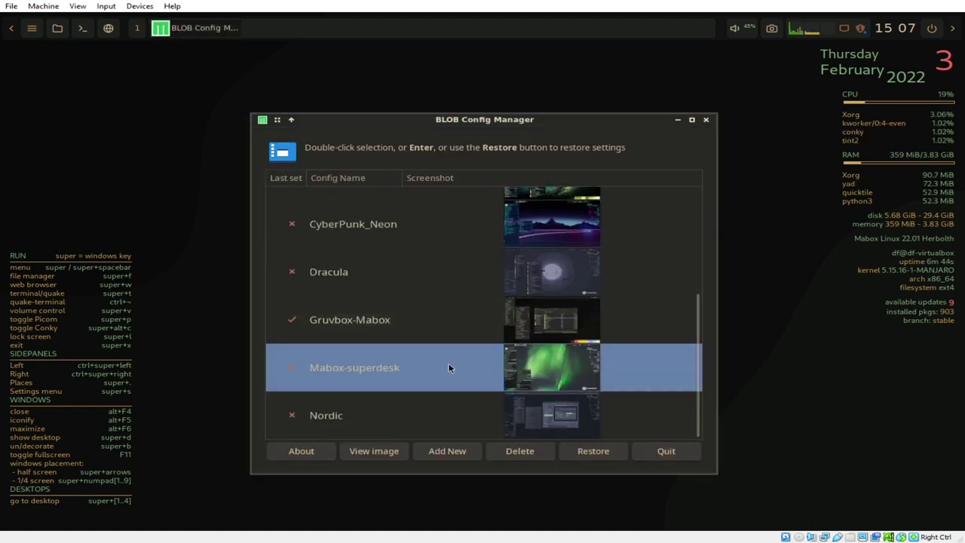
double_click(450, 369)
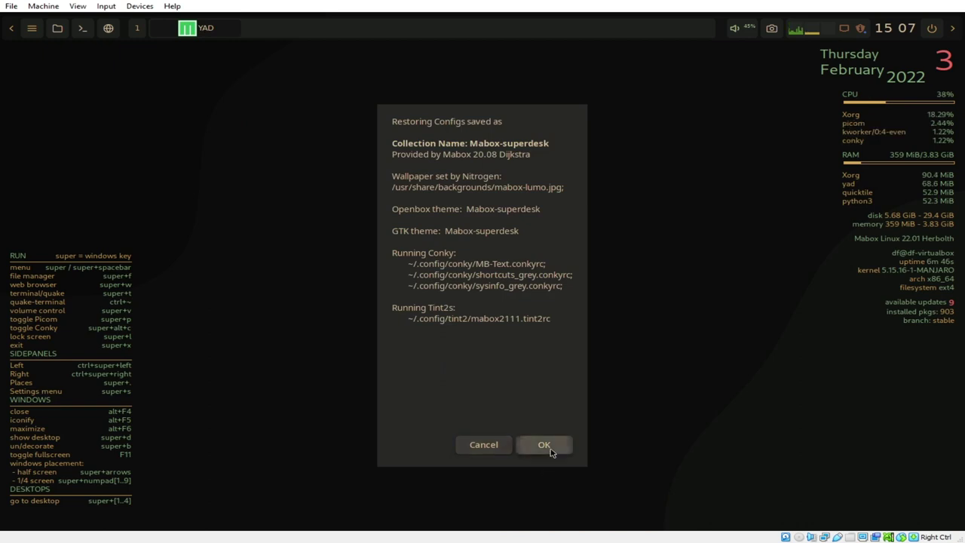
click(550, 450)
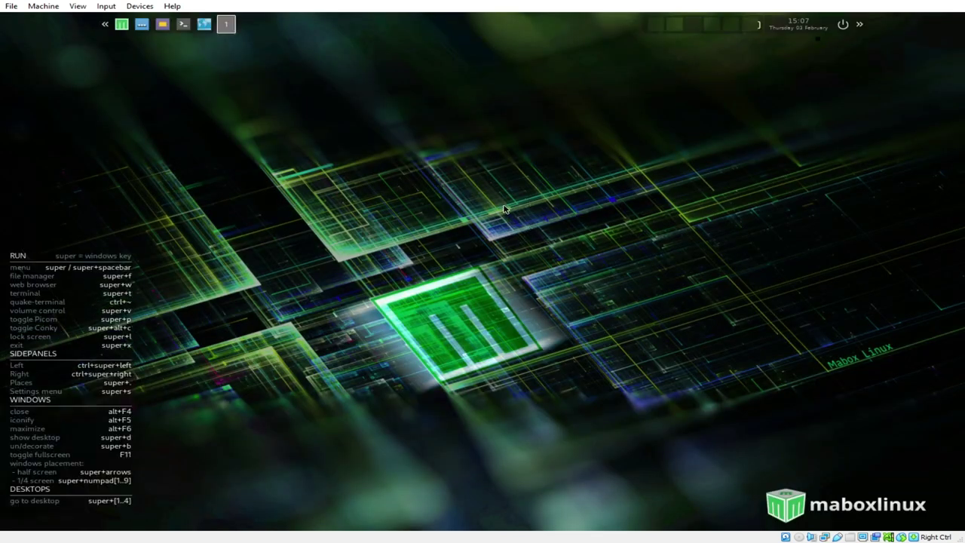
- Restore the Gruvbox-Mabox configuration again from the BLOB Config Manager list
right_click(344, 132)
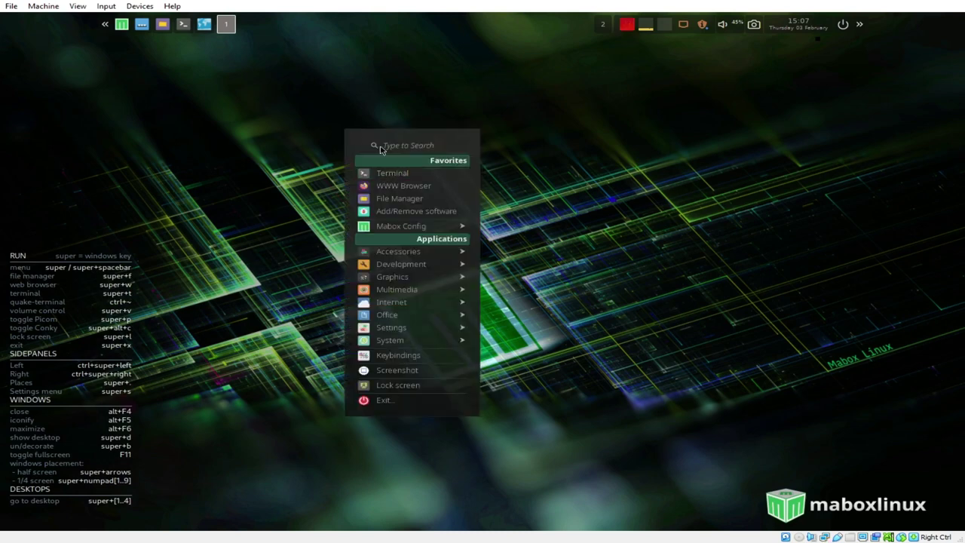
mouse_move(409, 254)
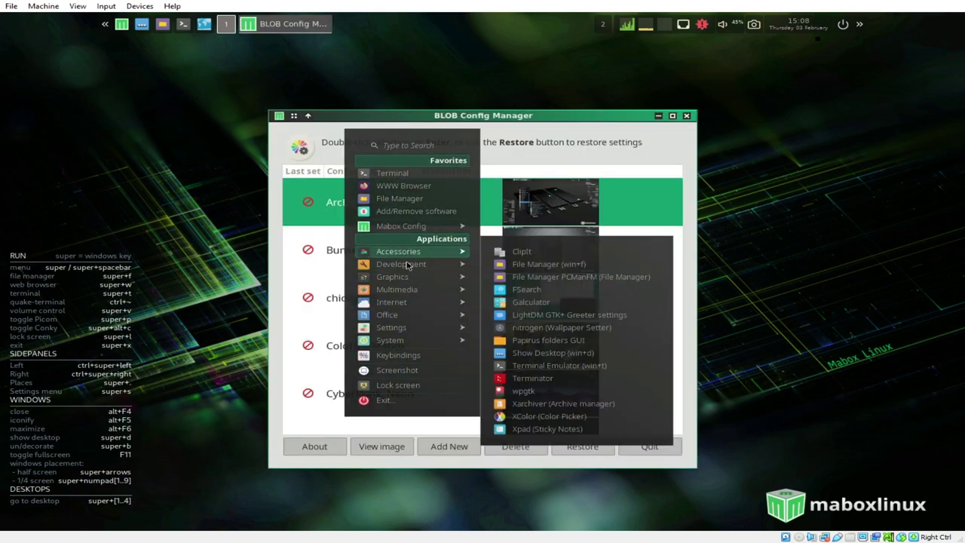
click(294, 396)
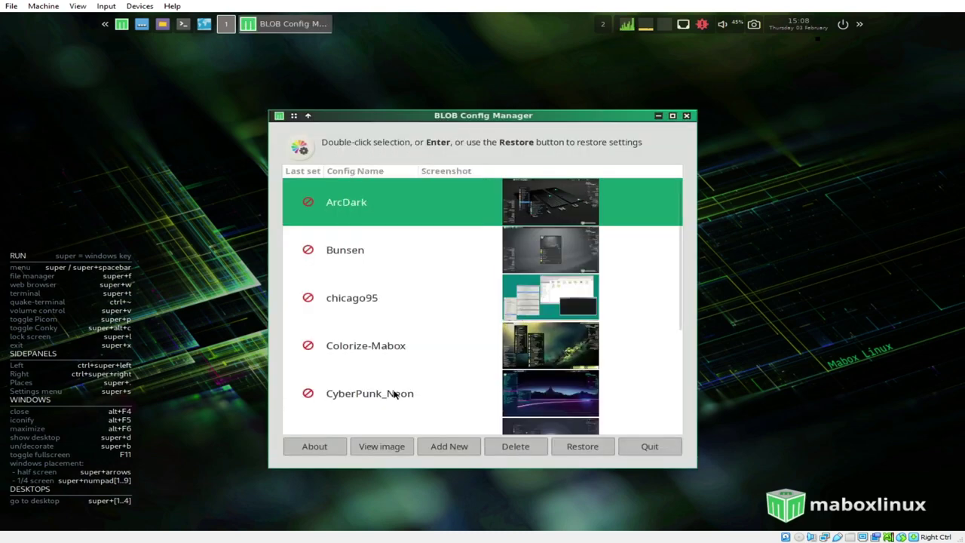
click(381, 353)
scroll(390, 347, down, 3)
click(412, 311)
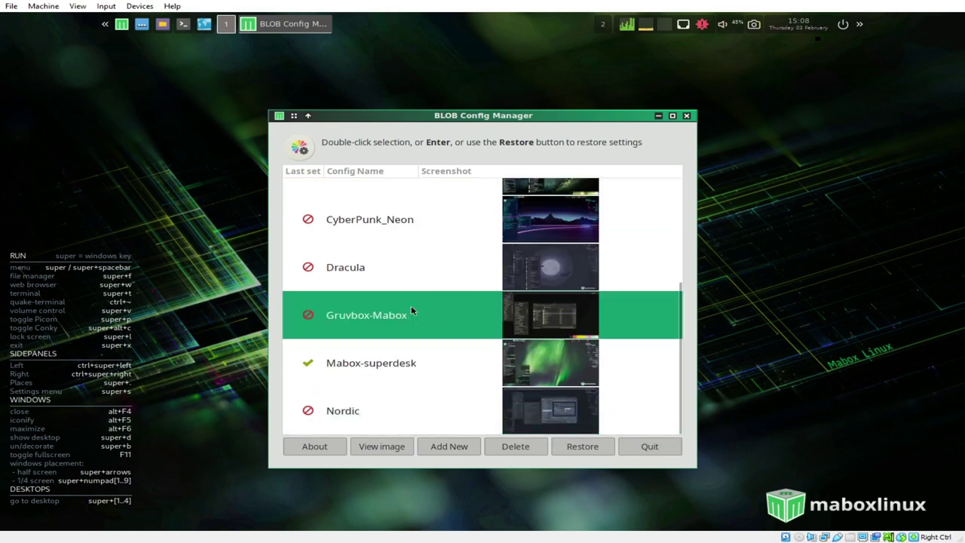
double_click(374, 314)
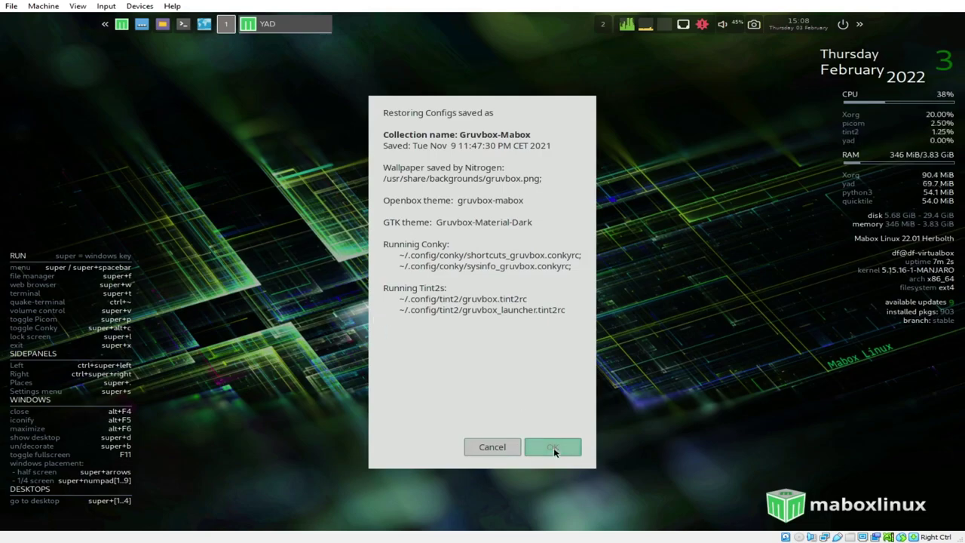
click(554, 449)
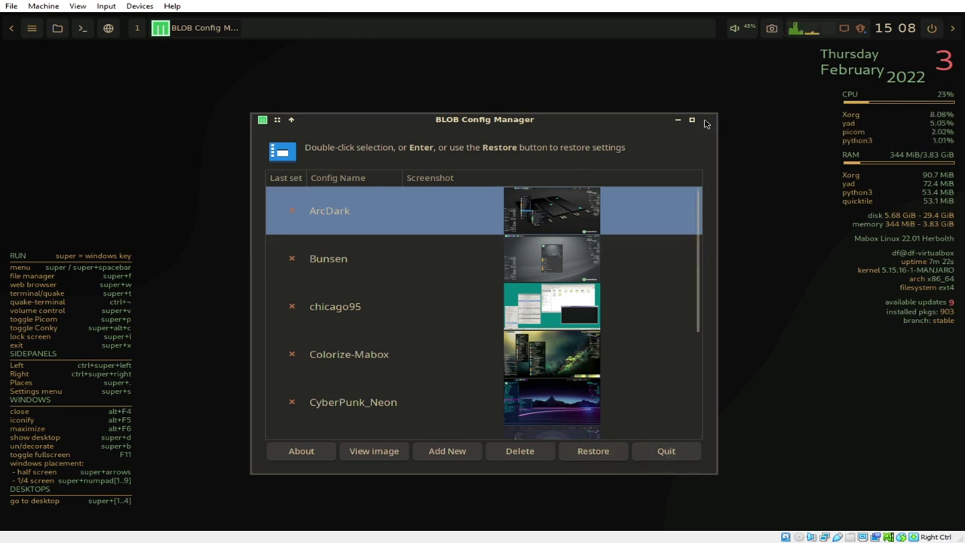
- Close BLOB Config Manager and browse the desktop menu's Applications submenus
click(707, 121)
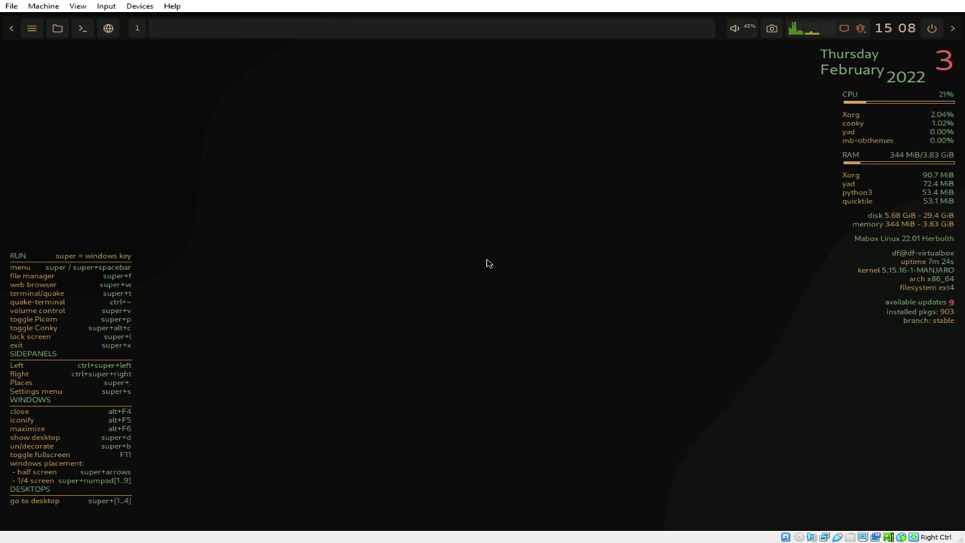
right_click(373, 106)
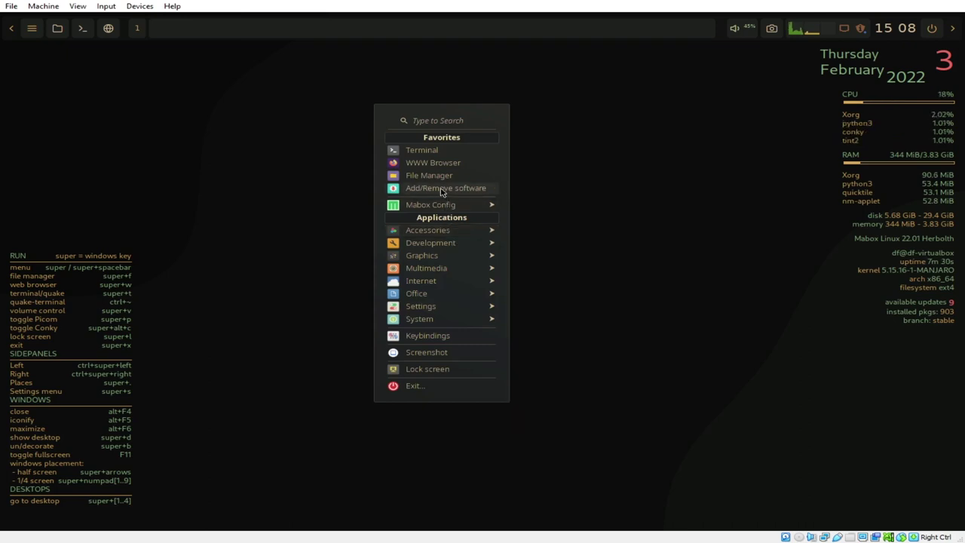
mouse_move(445, 232)
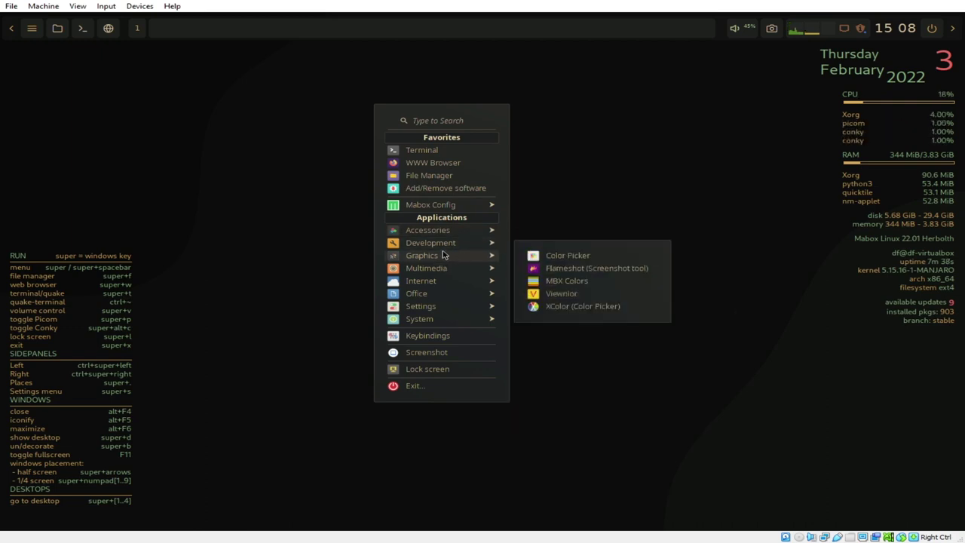
mouse_move(456, 273)
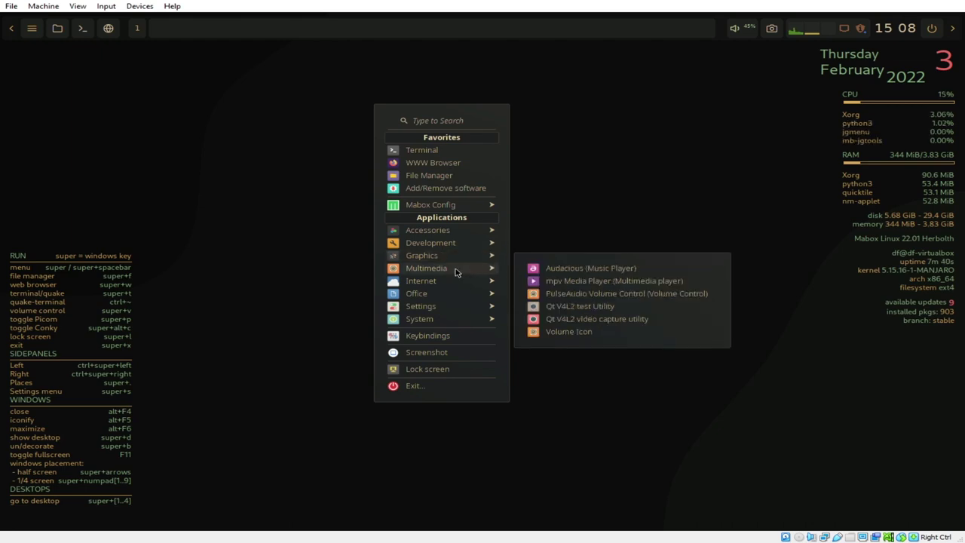
mouse_move(450, 300)
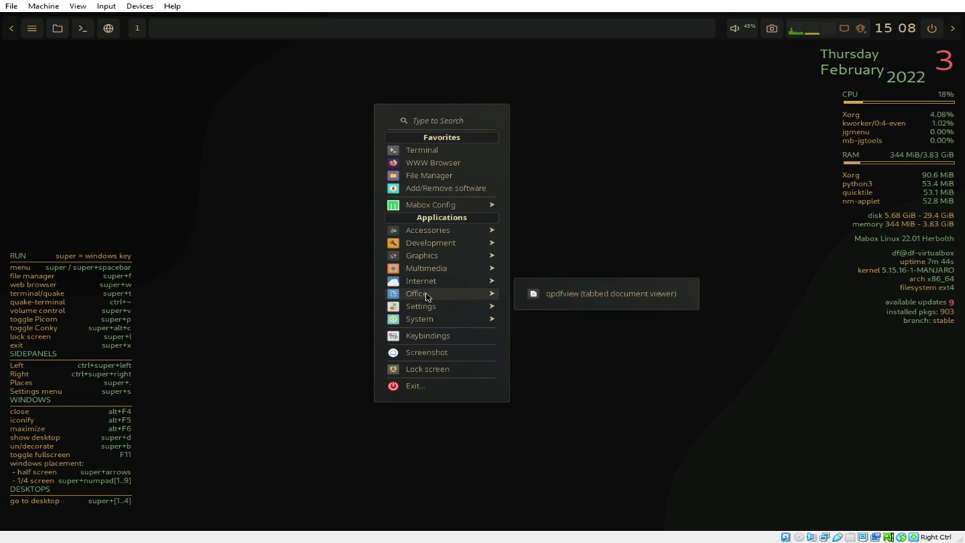
mouse_move(420, 312)
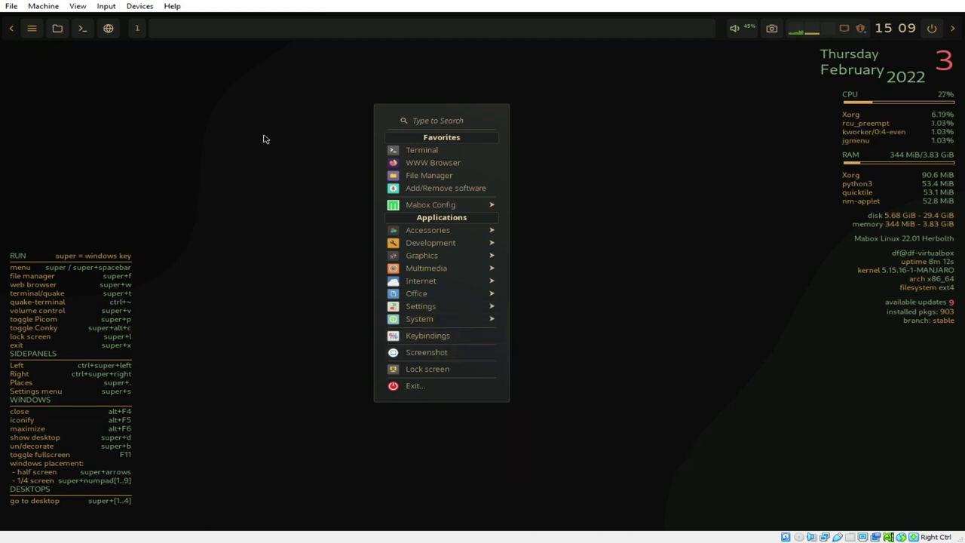
- Reopen the desktop menu at a new spot and show the Mabox Config submenu
right_click(339, 88)
right_click(338, 89)
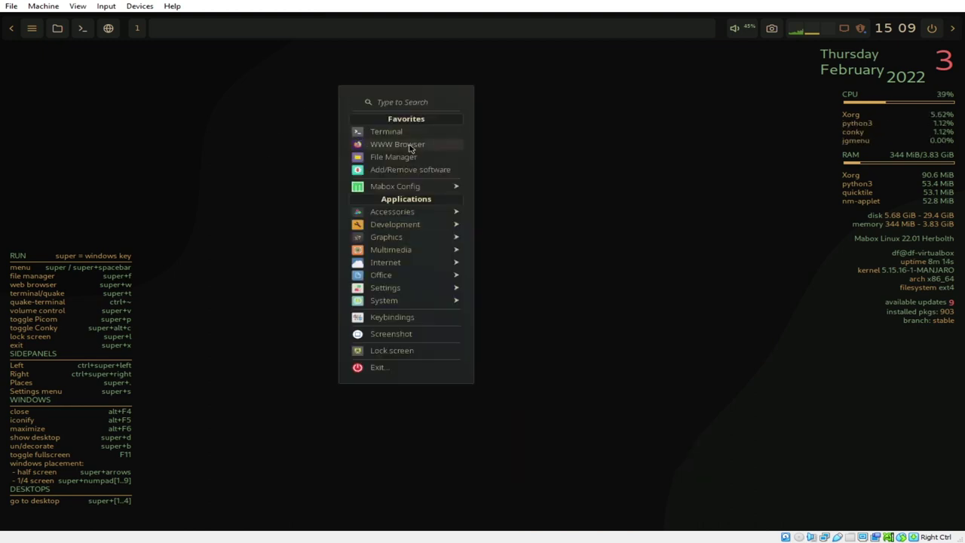
mouse_move(403, 187)
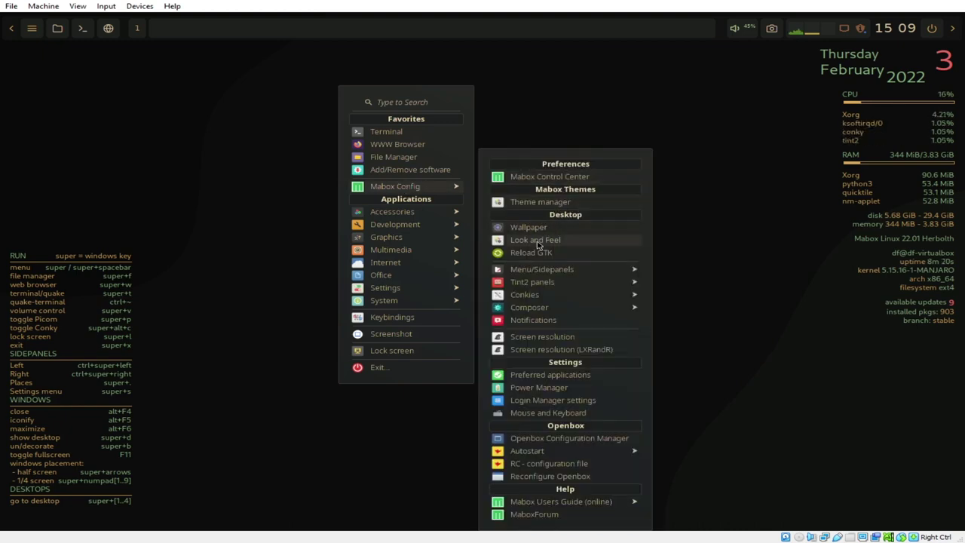
- Set the red Beetle MABOX image as the wallpaper in Nitrogen, then close Nitrogen
click(539, 229)
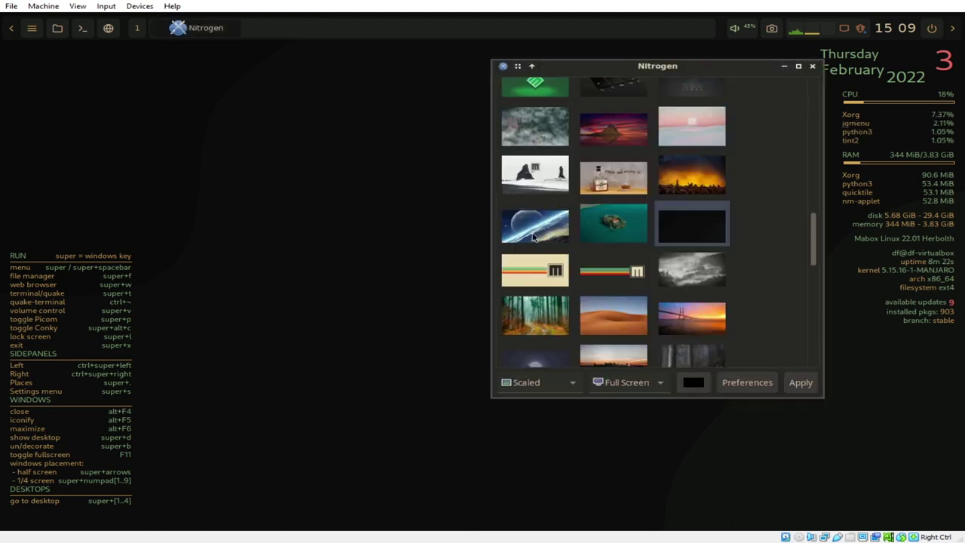
scroll(688, 233, down, 6)
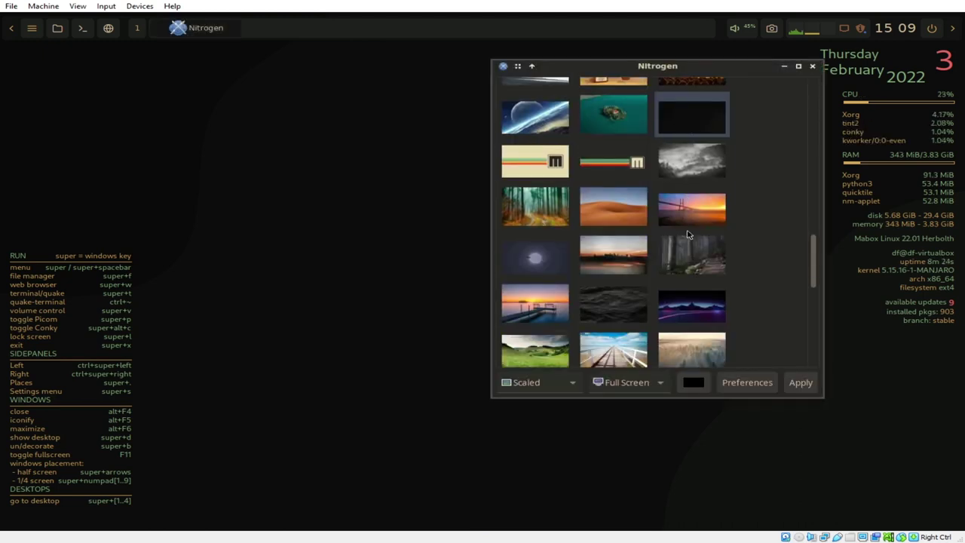
scroll(684, 233, down, 6)
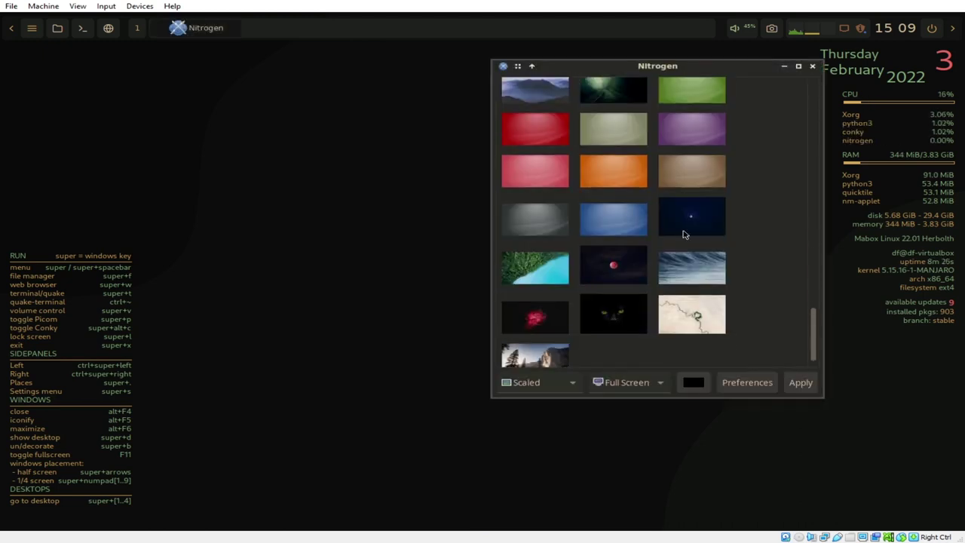
scroll(684, 233, up, 8)
scroll(684, 233, up, 8)
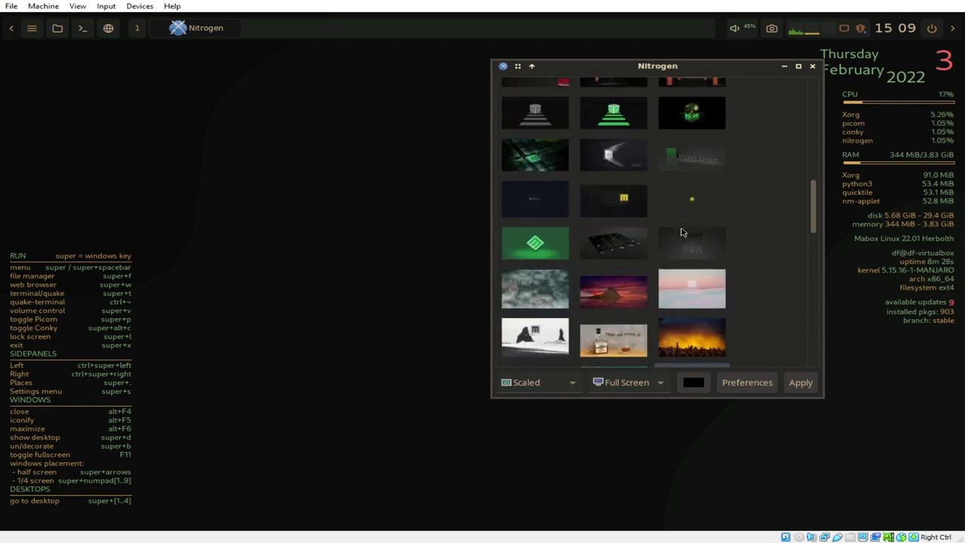
click(562, 156)
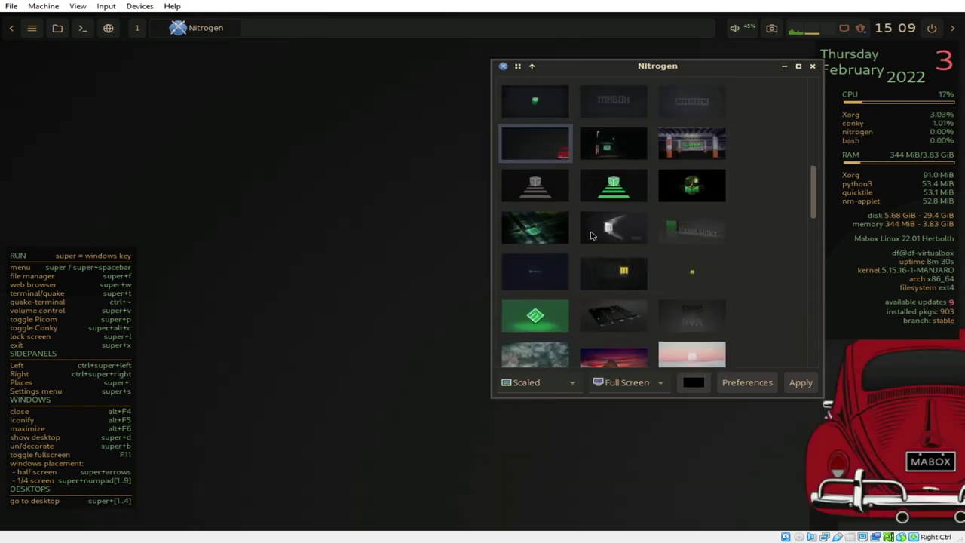
click(813, 67)
- Reopen and close Nitrogen from Mabox Config, then show the Mabox Config submenu again
right_click(400, 126)
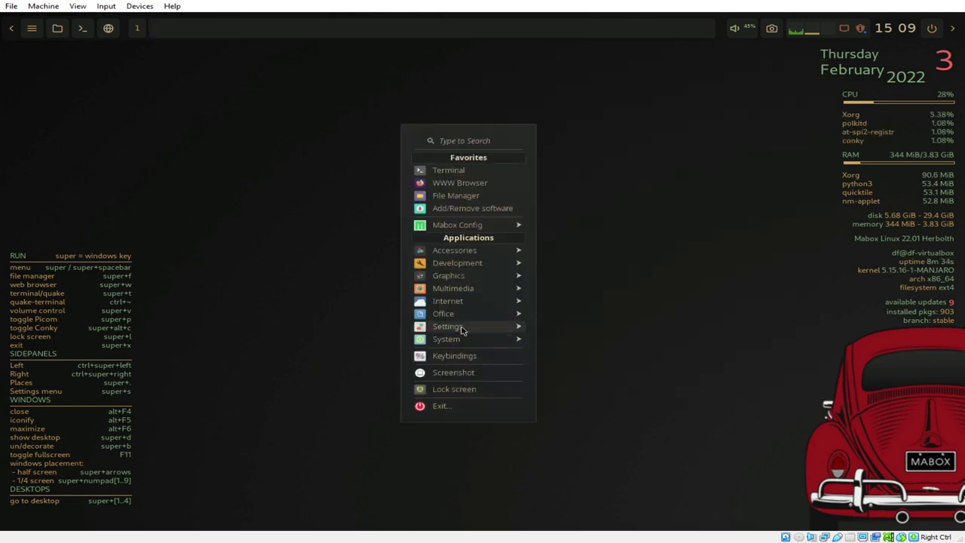
mouse_move(477, 270)
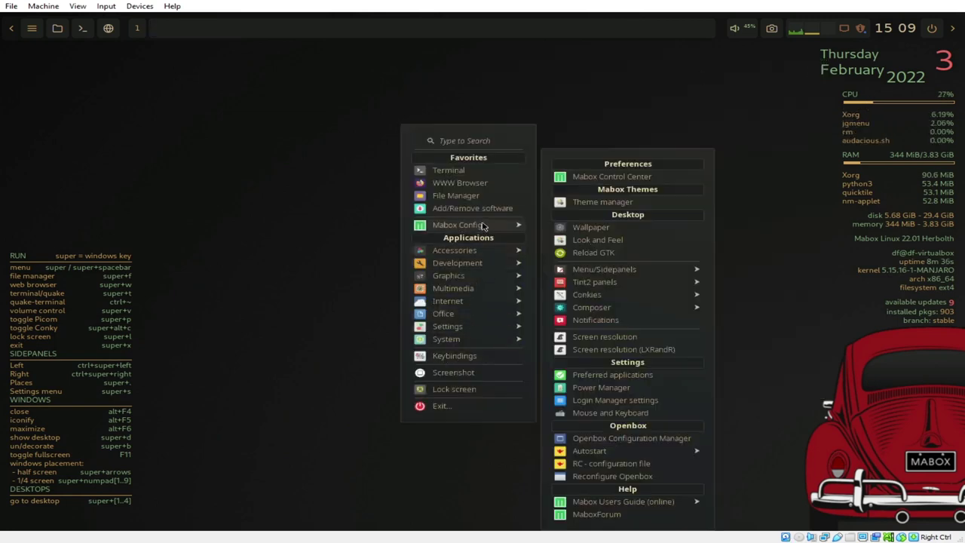
mouse_move(484, 224)
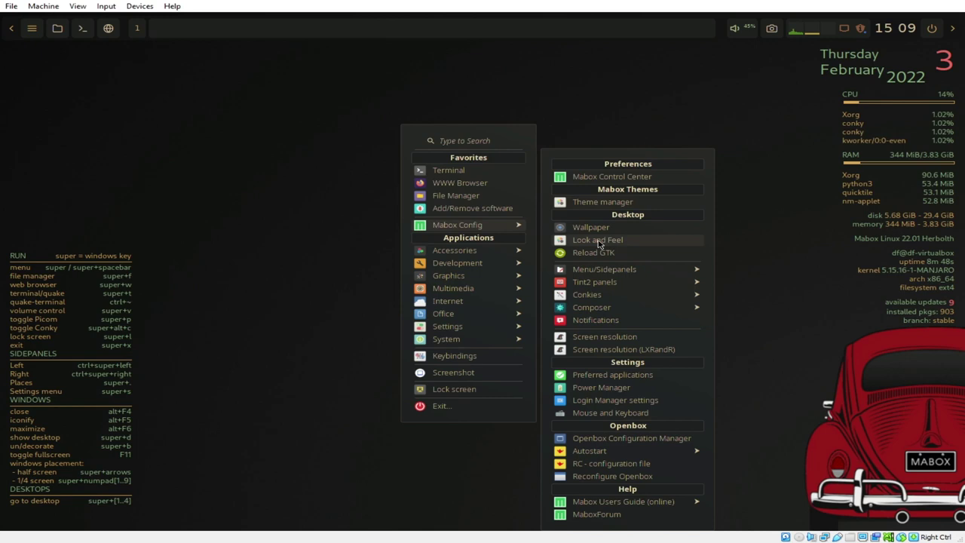
click(599, 227)
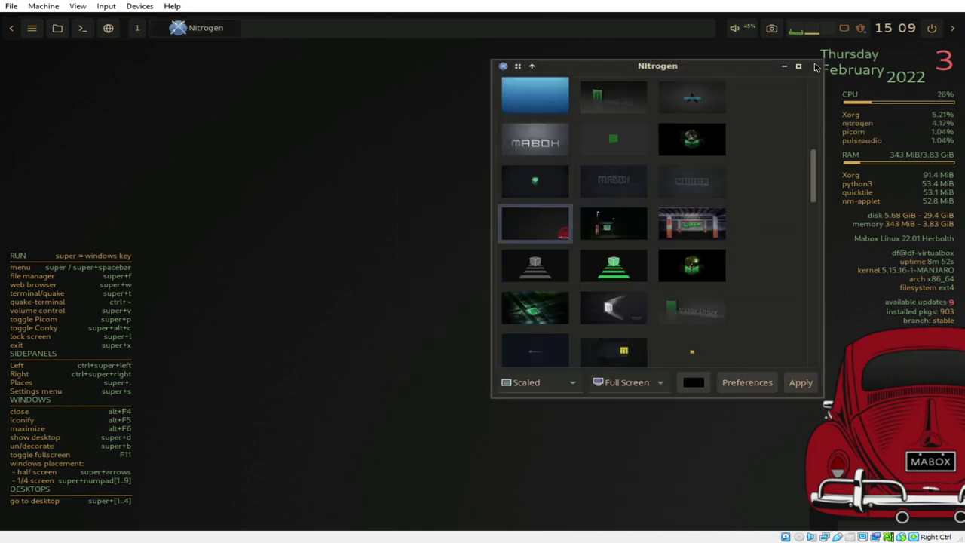
click(815, 68)
right_click(578, 89)
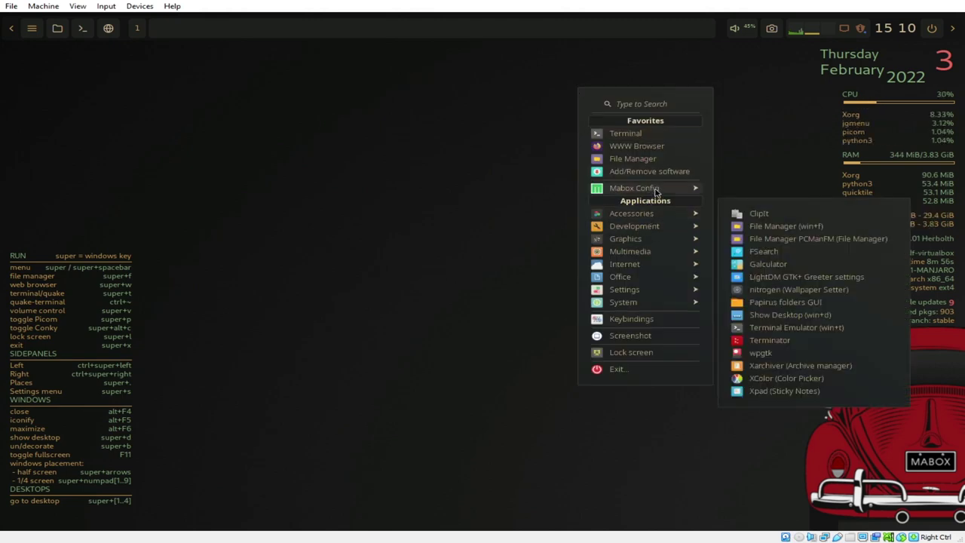
mouse_move(658, 192)
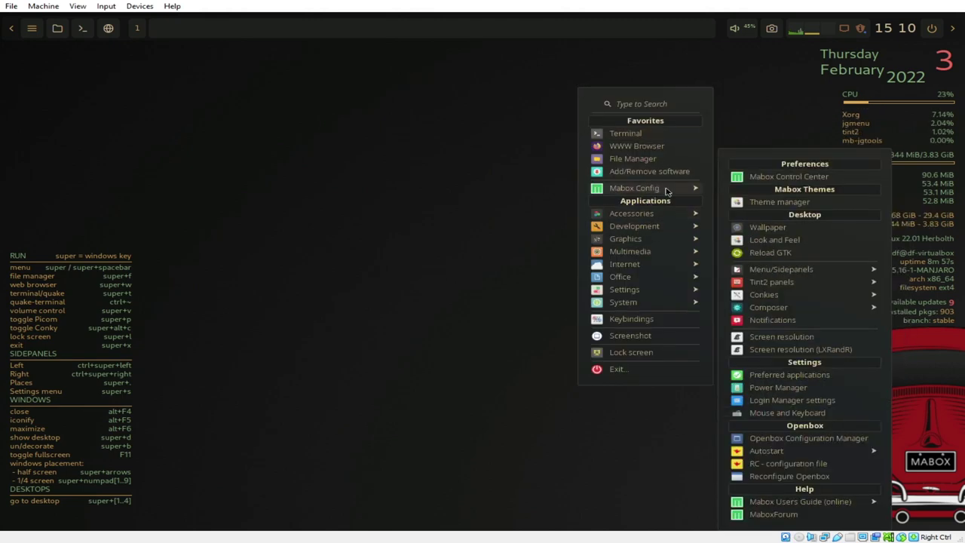
- Launch Customize Look and Feel, try Gruvbox Material Dark and Crocus-Remix widget themes, and browse its tabs
click(772, 239)
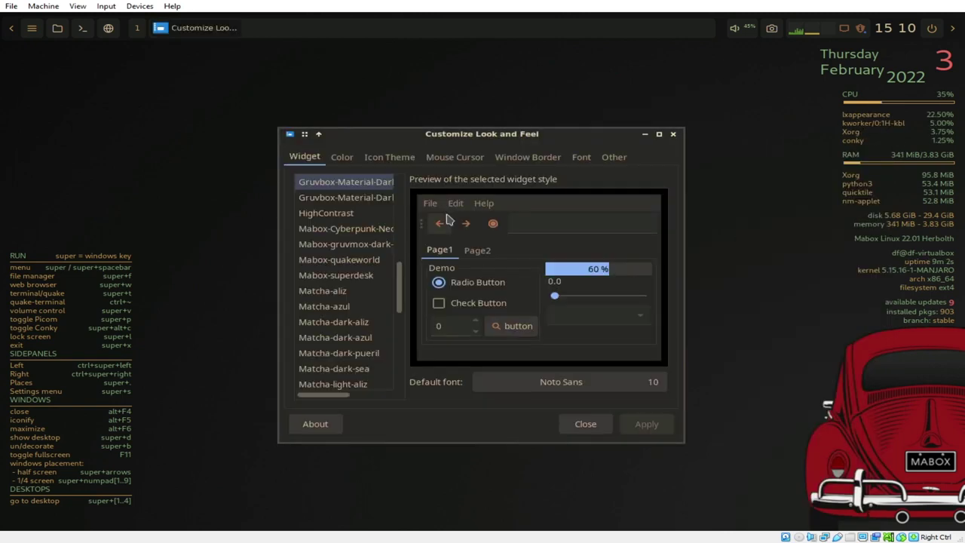
click(367, 201)
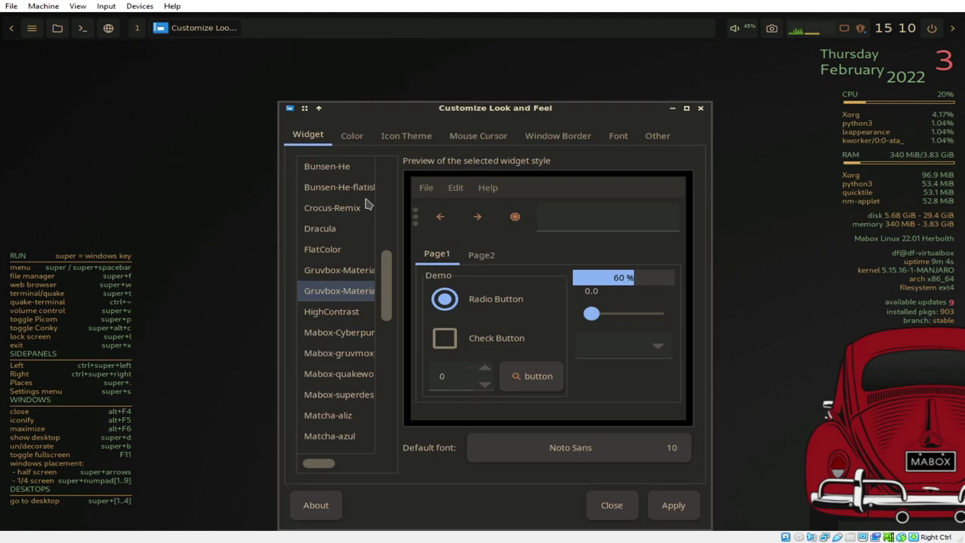
click(339, 214)
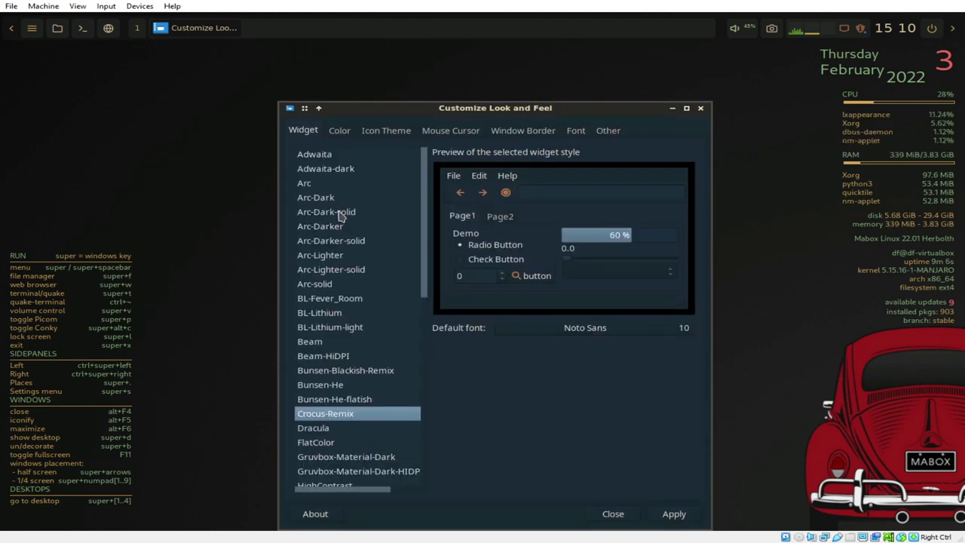
click(339, 130)
click(401, 131)
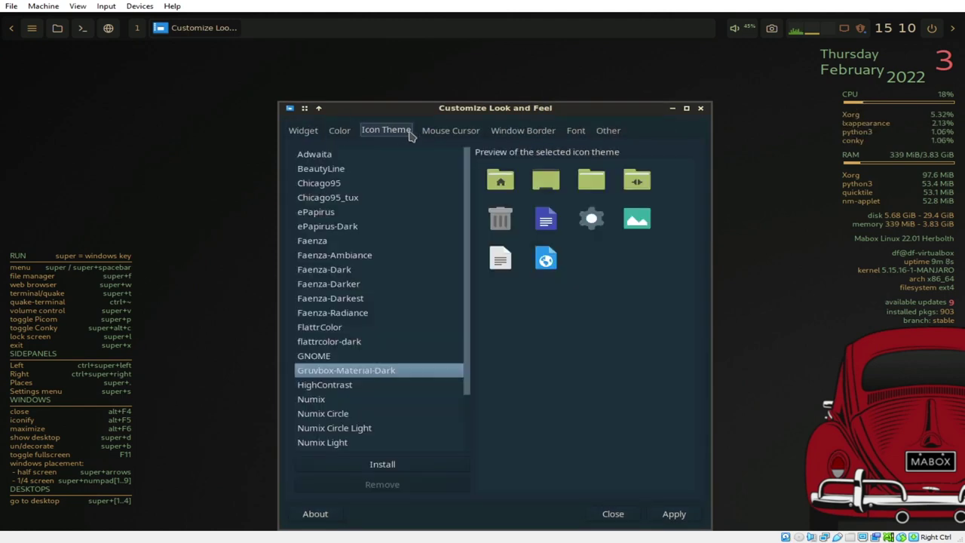
click(444, 132)
click(530, 133)
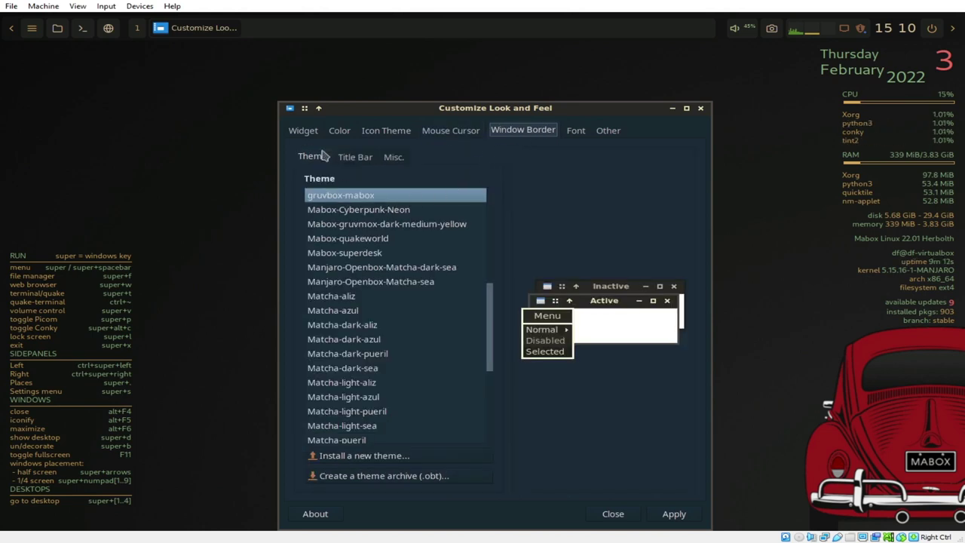
click(304, 132)
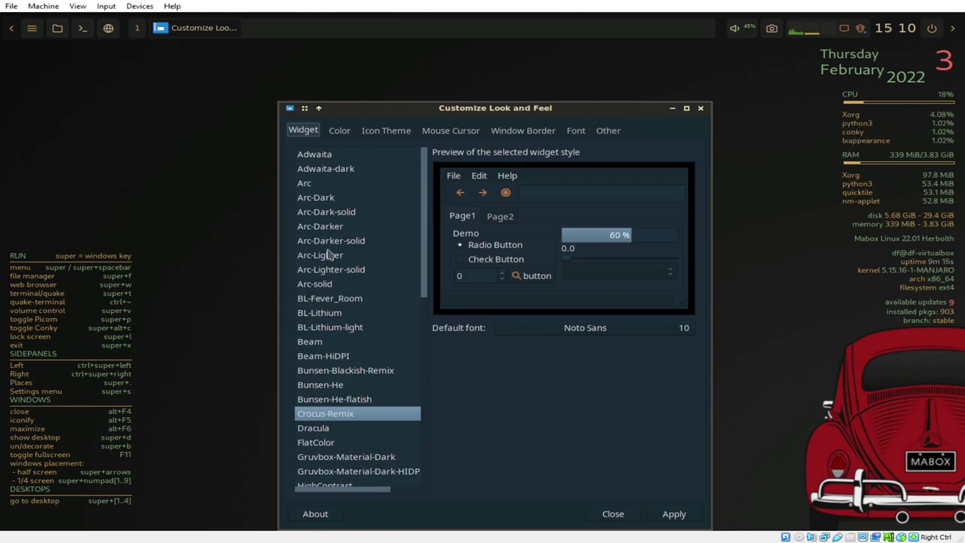
click(341, 131)
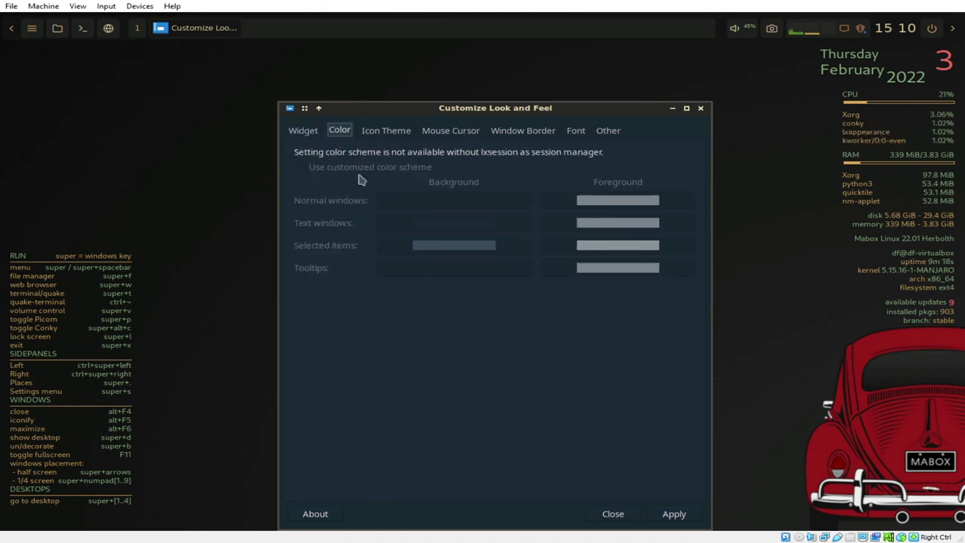
- Preview the GNOME, Faenza-Darkest, Faenza, BeautyLine and Adwaita icon themes
click(387, 133)
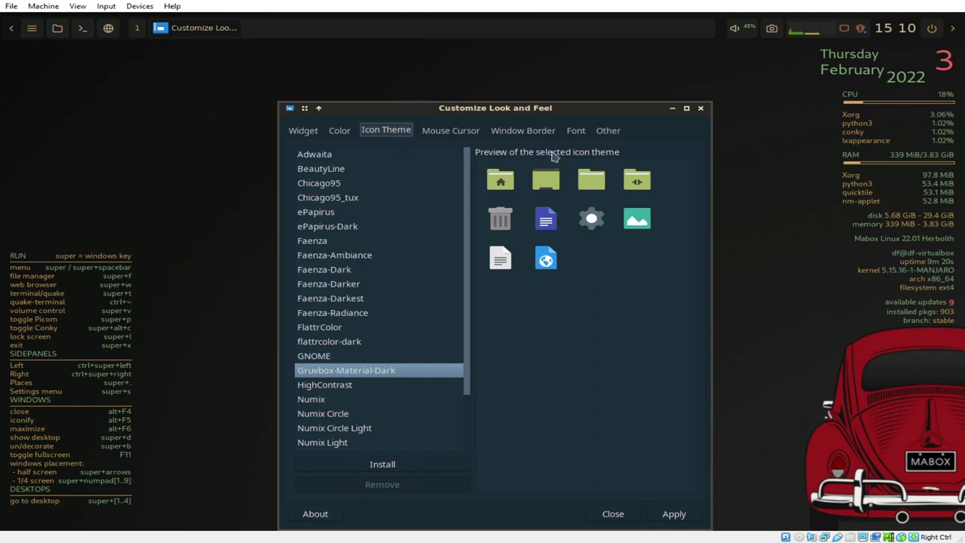
click(330, 358)
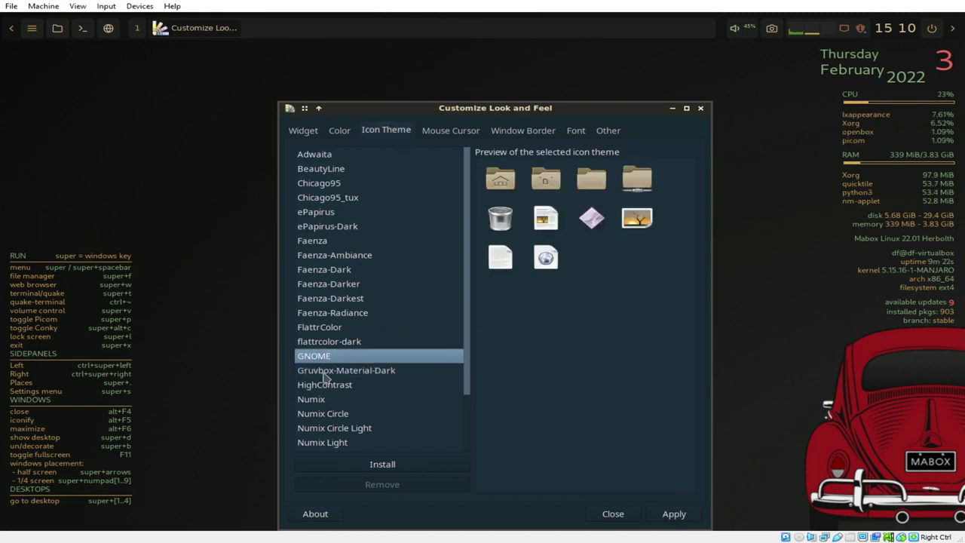
click(339, 300)
click(331, 241)
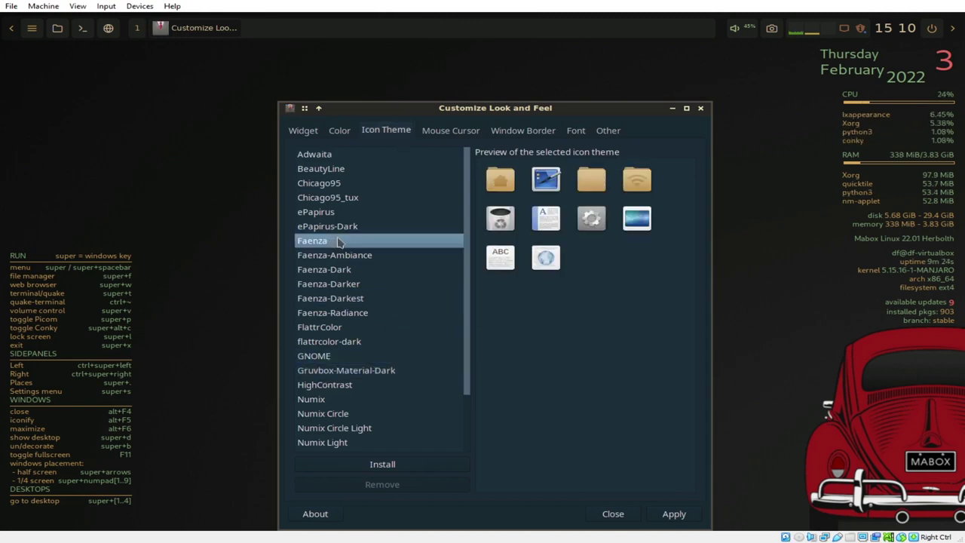
click(320, 172)
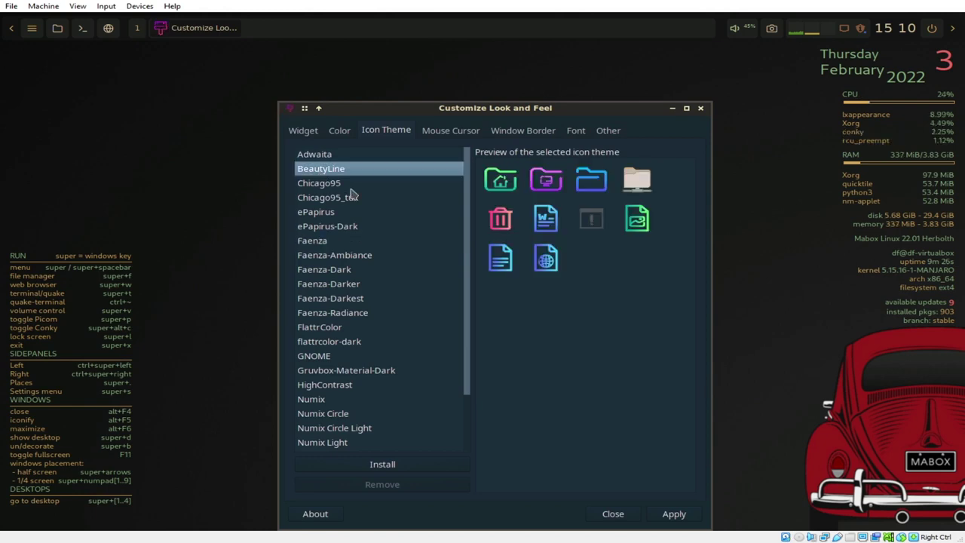
click(323, 155)
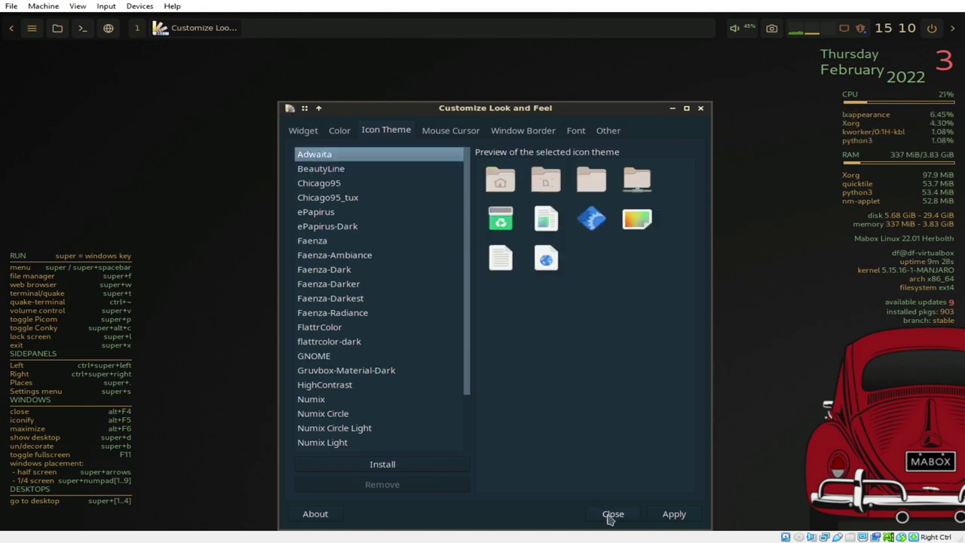
- Check the Other and Font settings, then close Look and Feel without applying
click(611, 132)
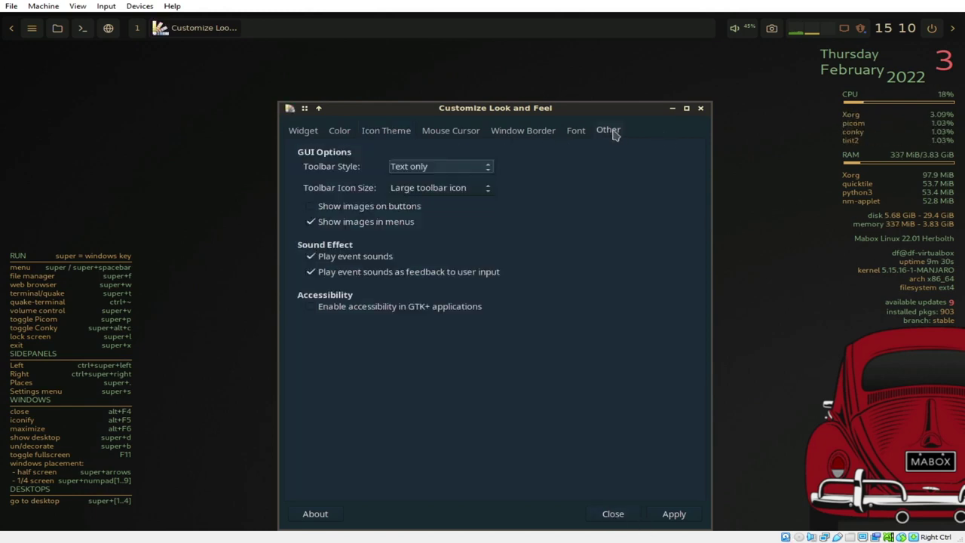
click(574, 133)
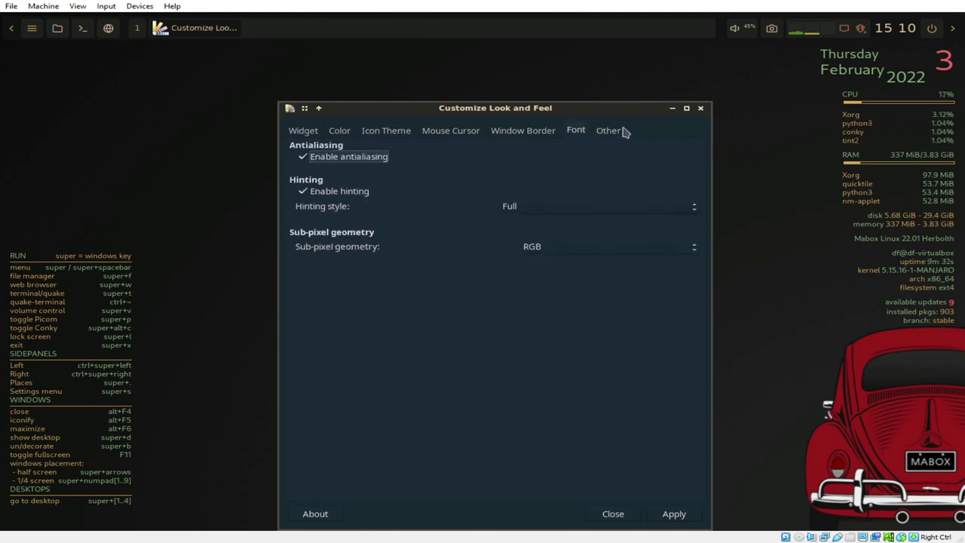
click(700, 107)
- Launch a Terminator terminal from the desktop menu and open its Preferences
right_click(440, 103)
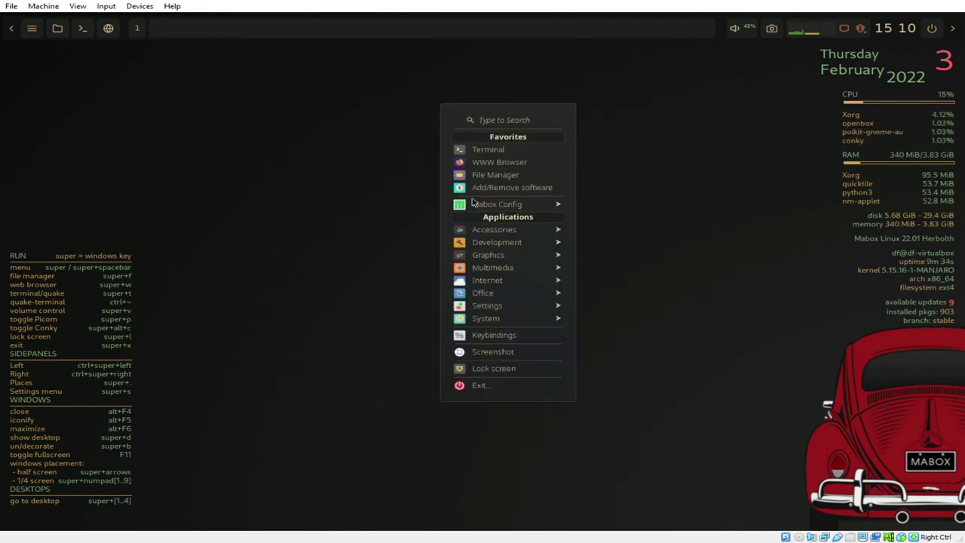
click(494, 151)
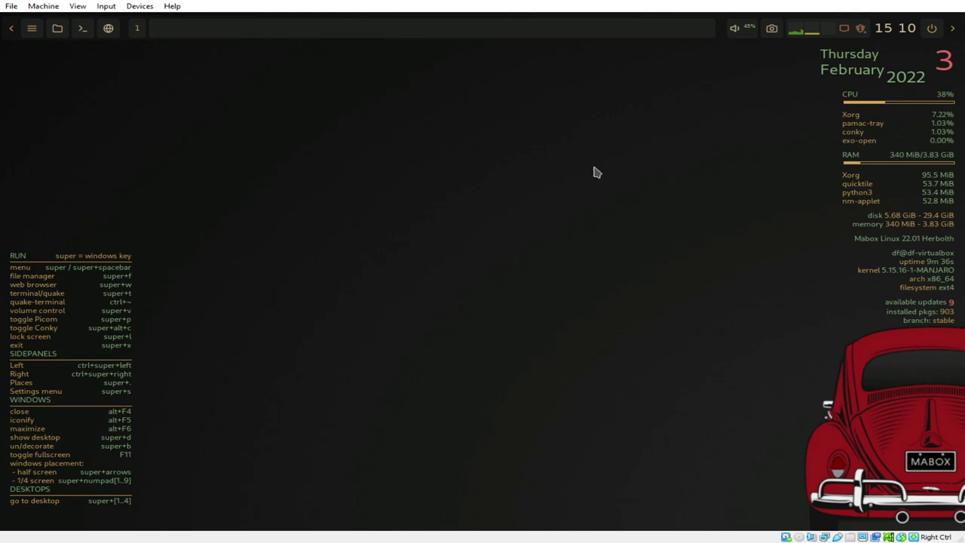
right_click(561, 202)
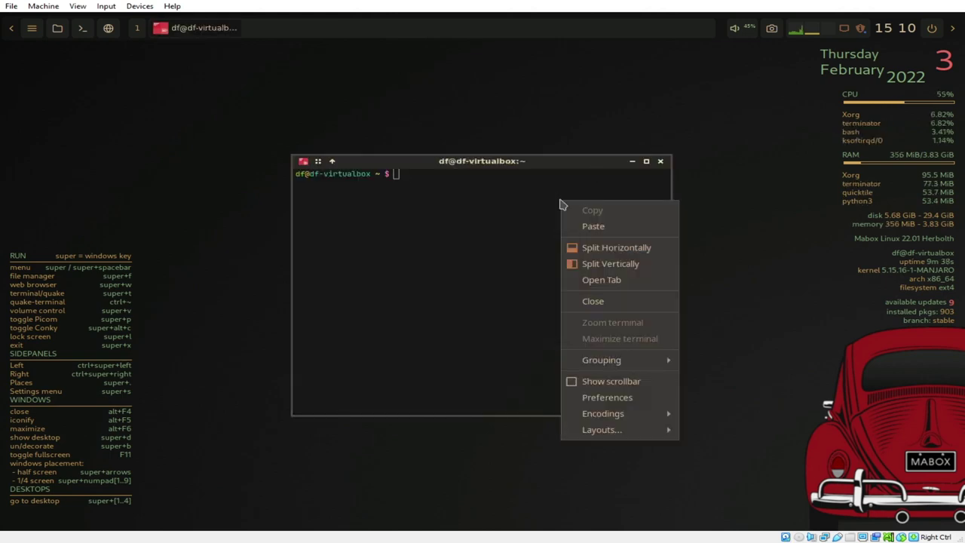
click(607, 397)
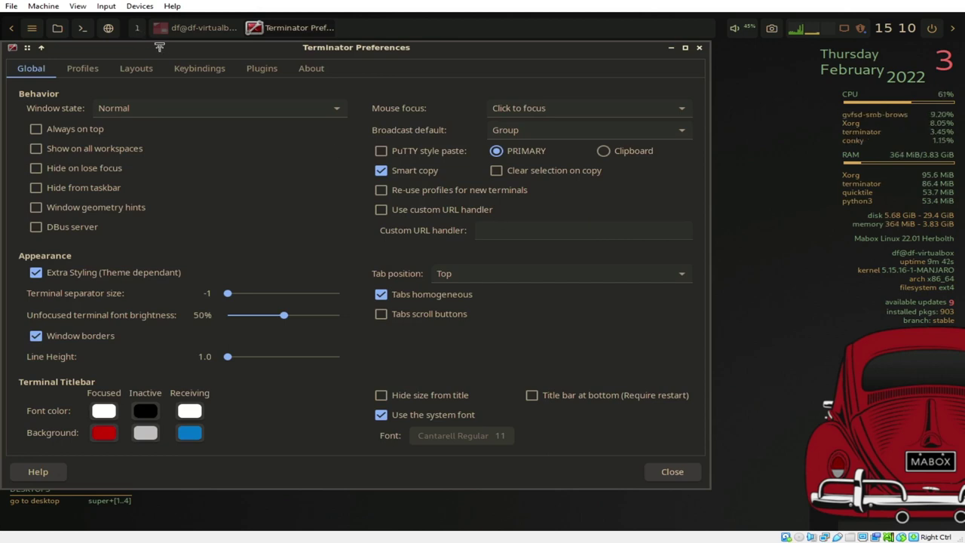
- Centre the Preferences window and look through the Profiles, Layouts and Global tabs
drag(160, 48, 346, 58)
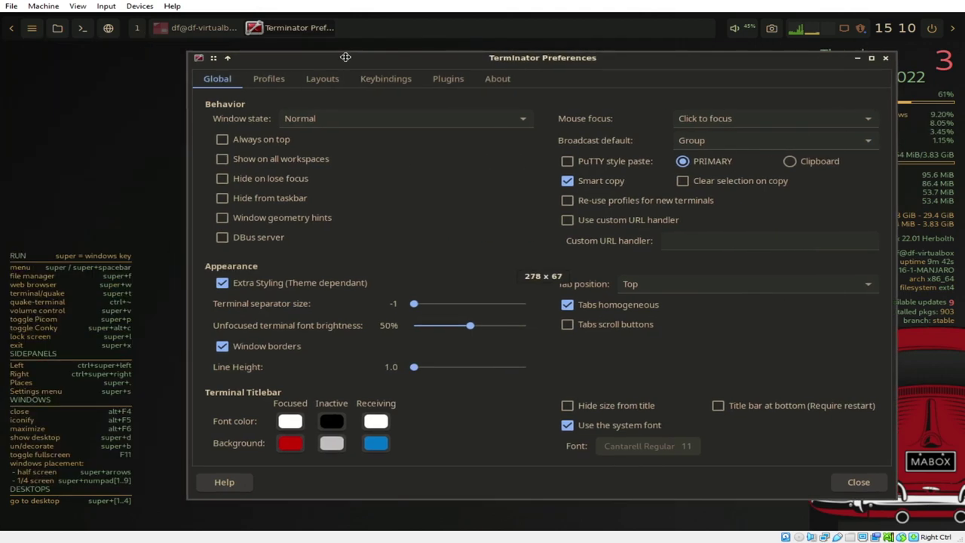
click(270, 80)
click(330, 81)
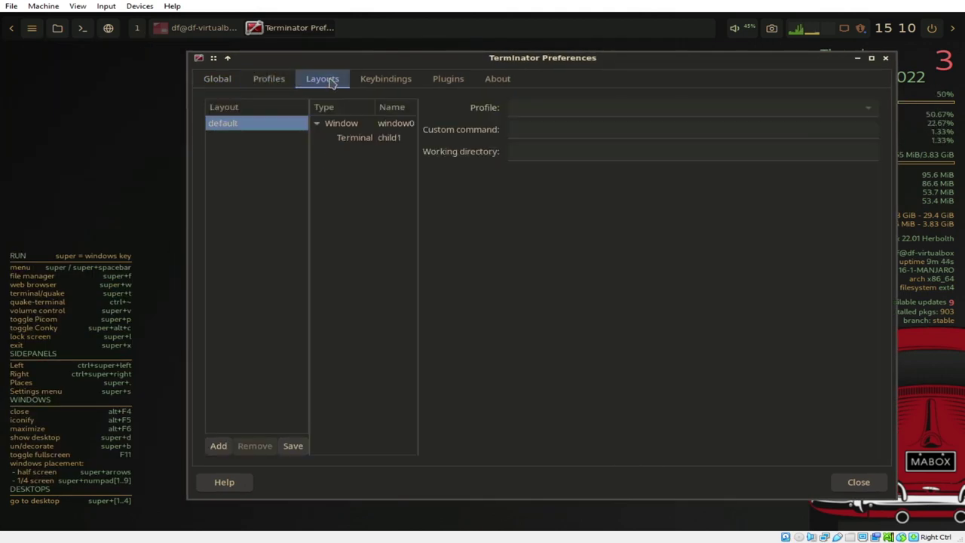
click(225, 82)
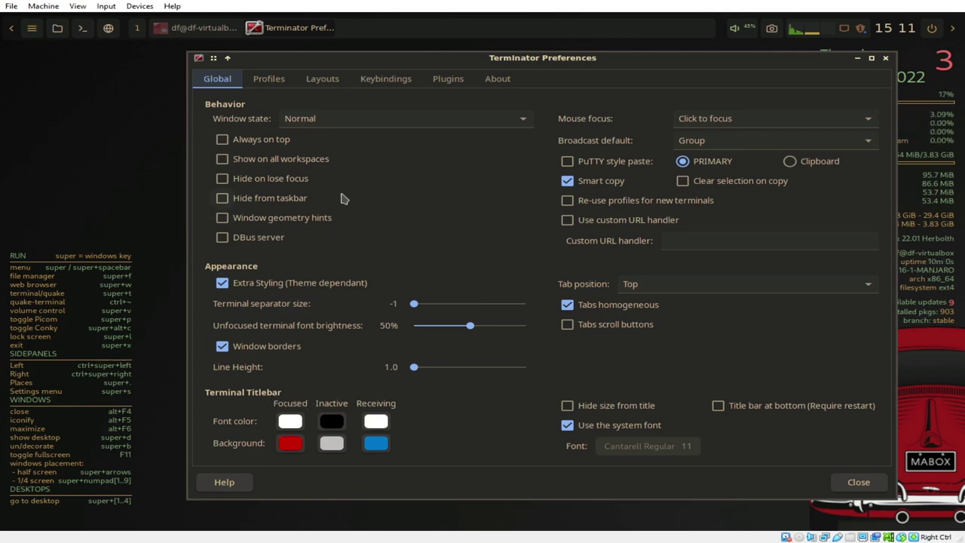
- Review the default profile's Colors, Background and Scrolling settings, close Preferences, and move the terminal up-right
click(274, 83)
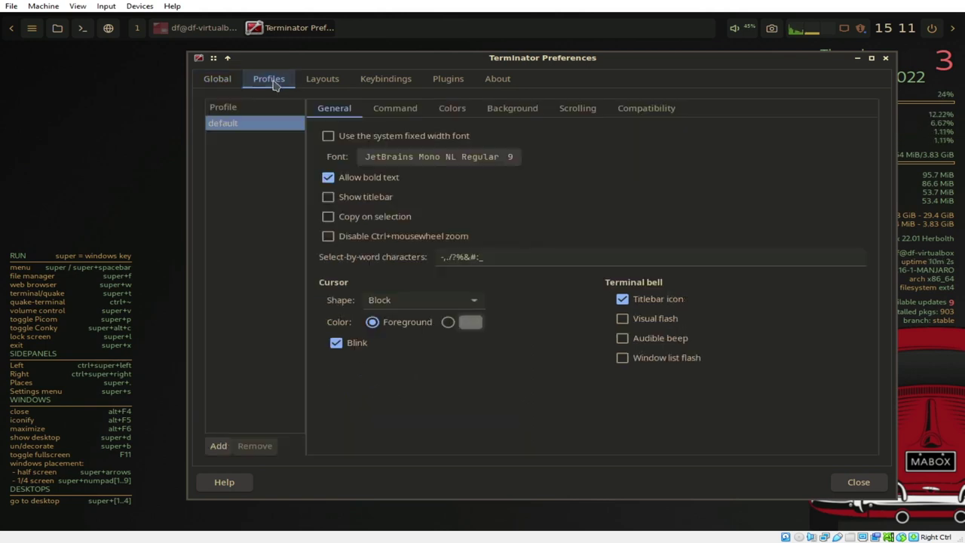
click(442, 112)
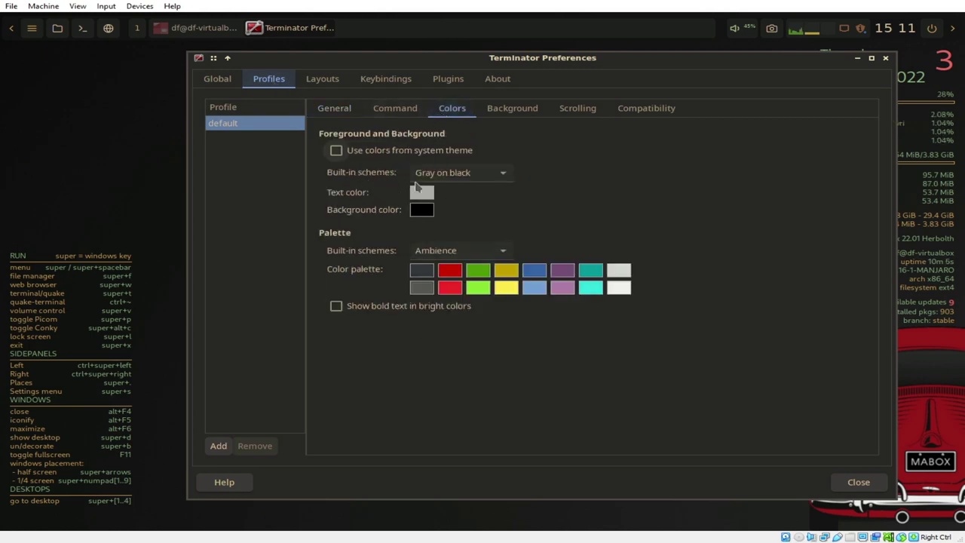
click(529, 108)
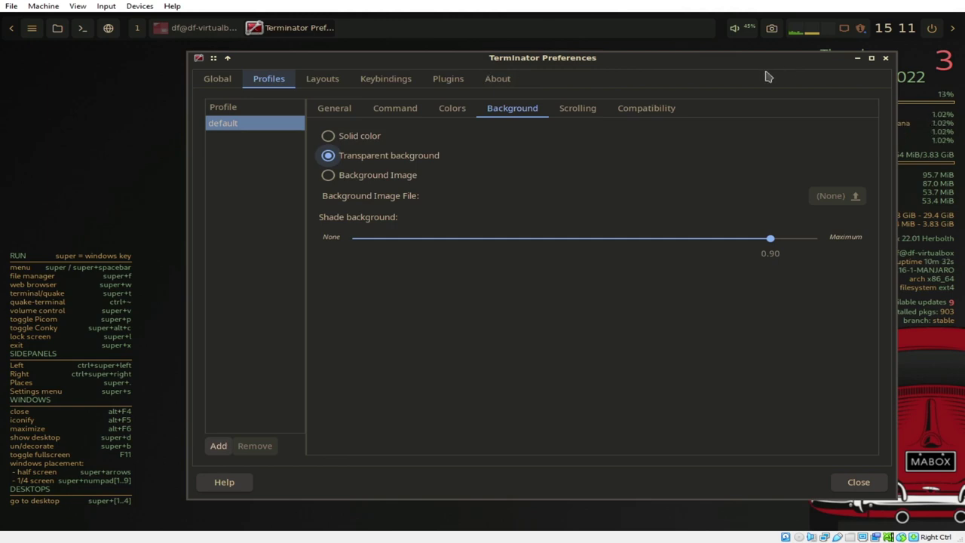
click(594, 107)
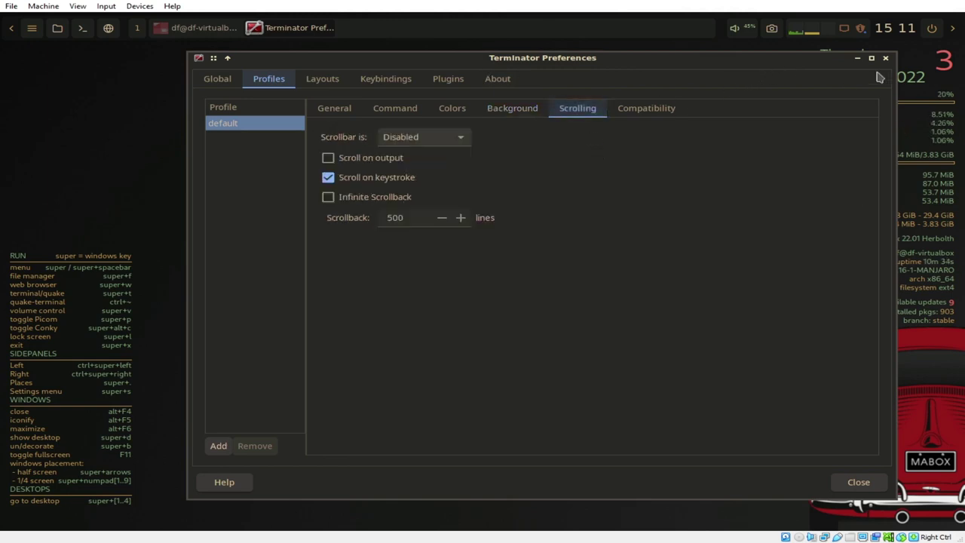
click(887, 60)
drag(498, 166, 520, 137)
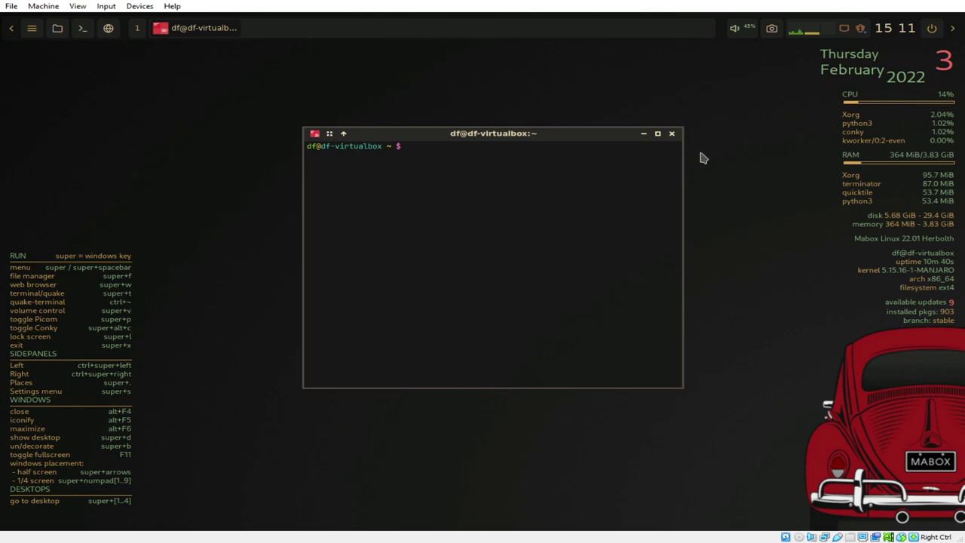
- Close the terminal, open the Mabox Config Theme manager, and restore the Bunsen configuration
click(671, 134)
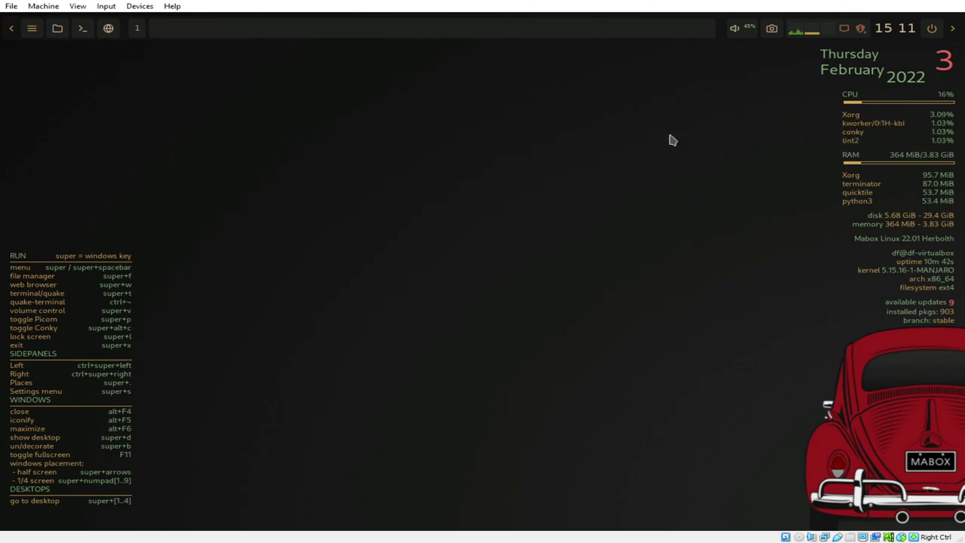
right_click(340, 102)
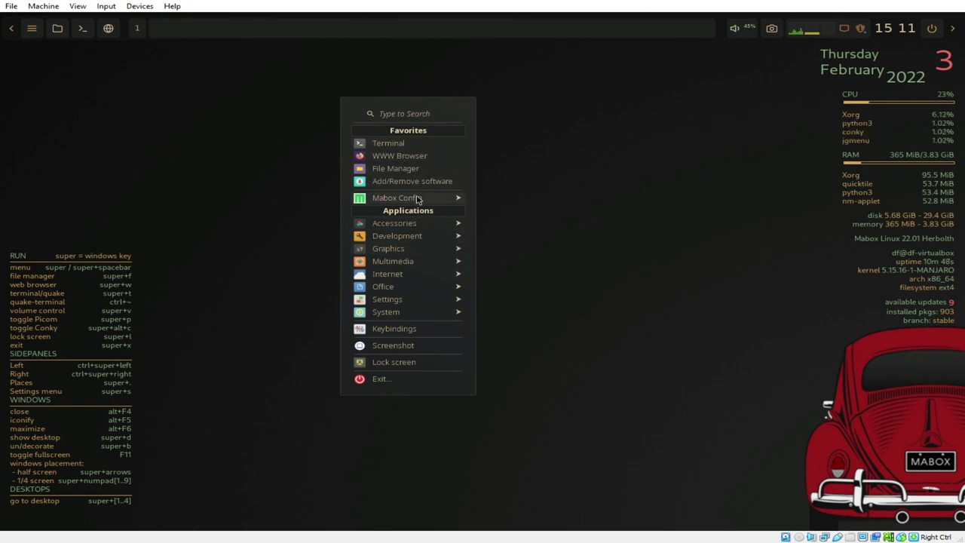
mouse_move(415, 197)
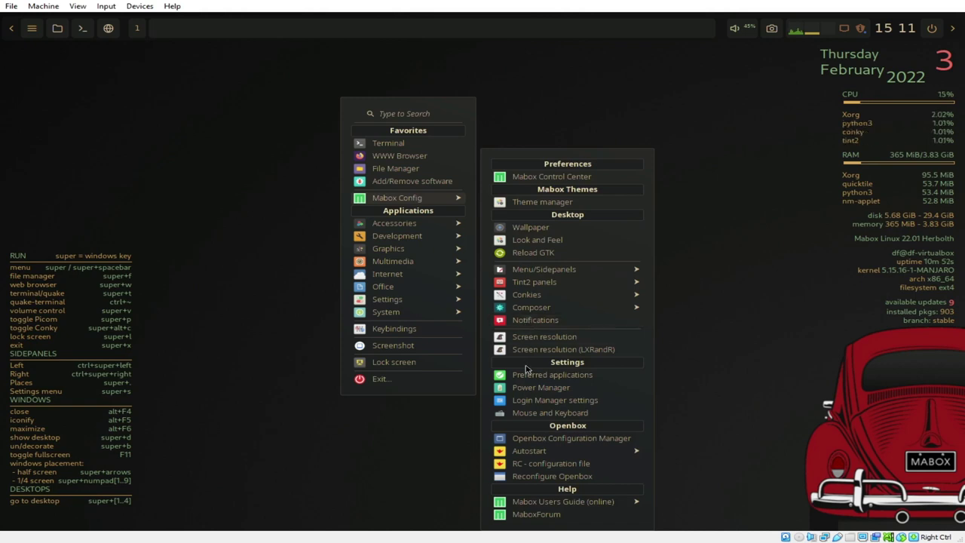
click(555, 203)
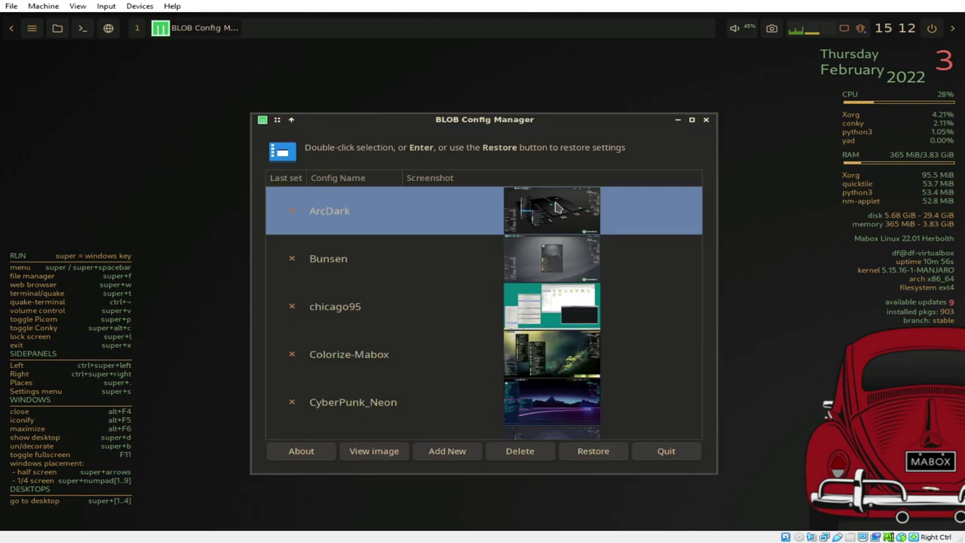
double_click(354, 259)
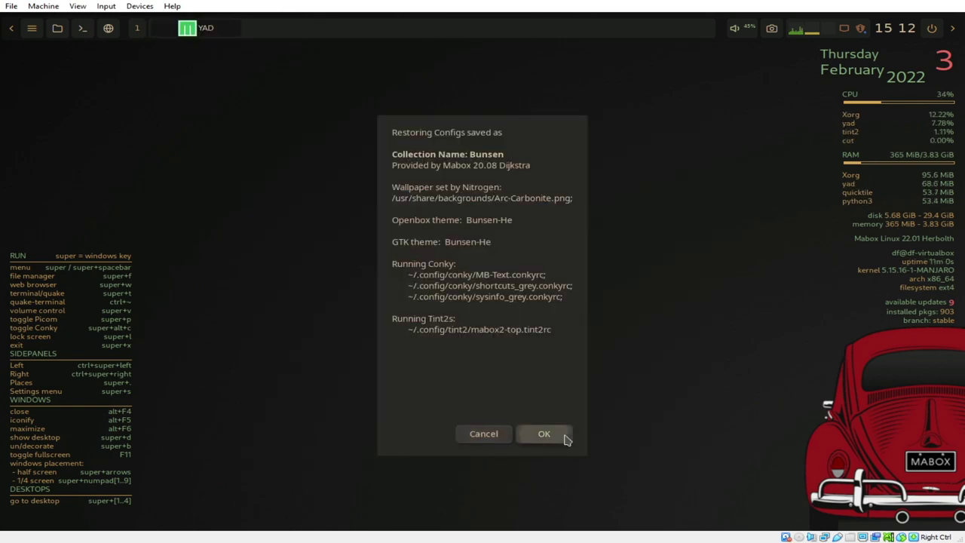
click(565, 438)
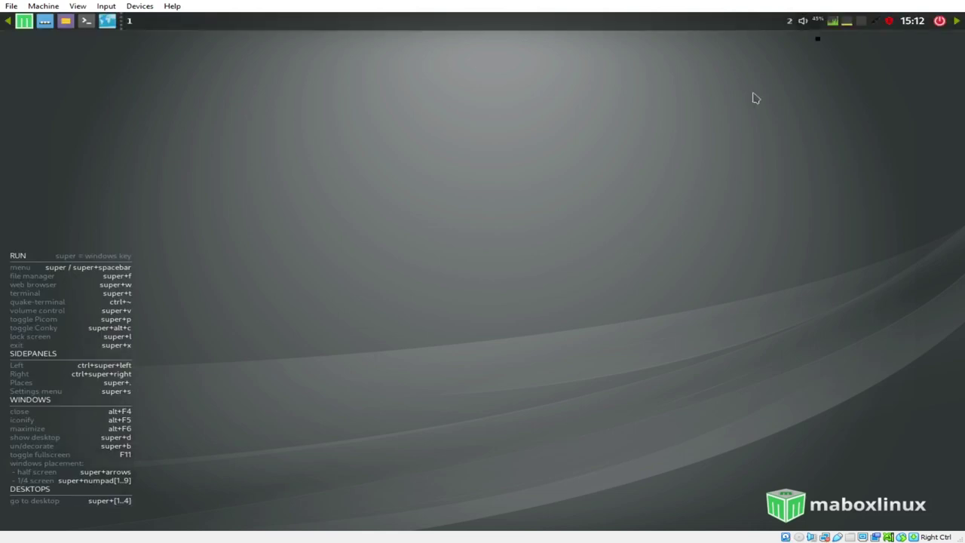
- Restore the Gruvbox-Mabox configuration from the list and quit BLOB Config Manager
scroll(598, 280, down, 5)
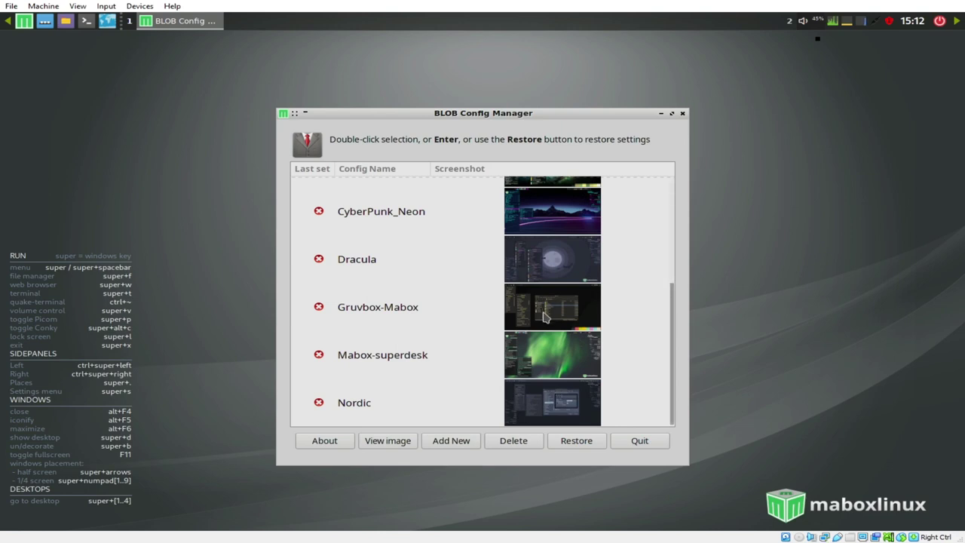
double_click(548, 317)
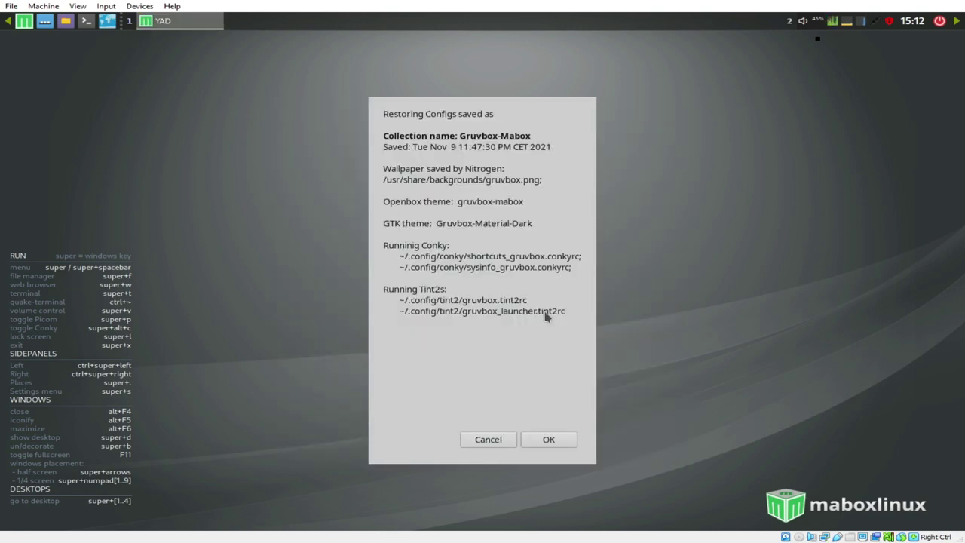
click(548, 440)
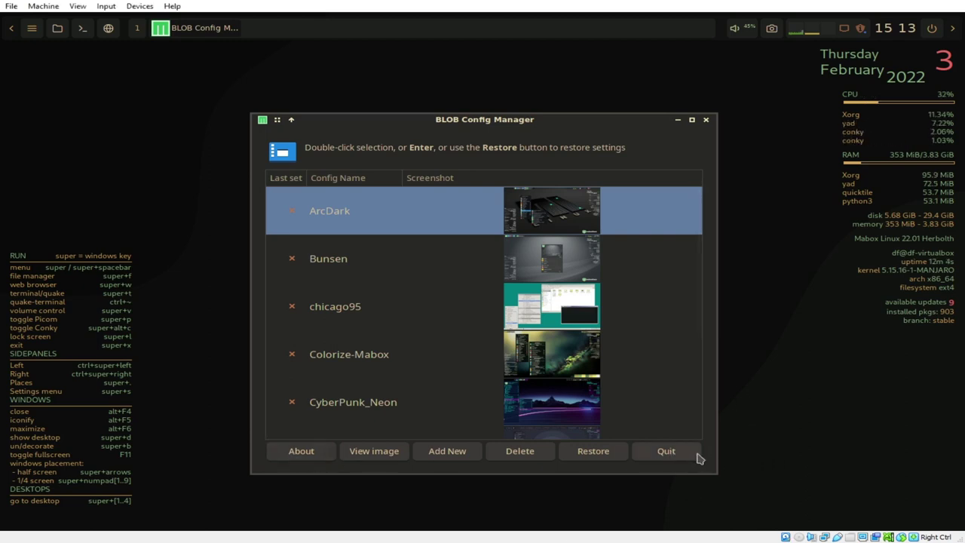
click(667, 452)
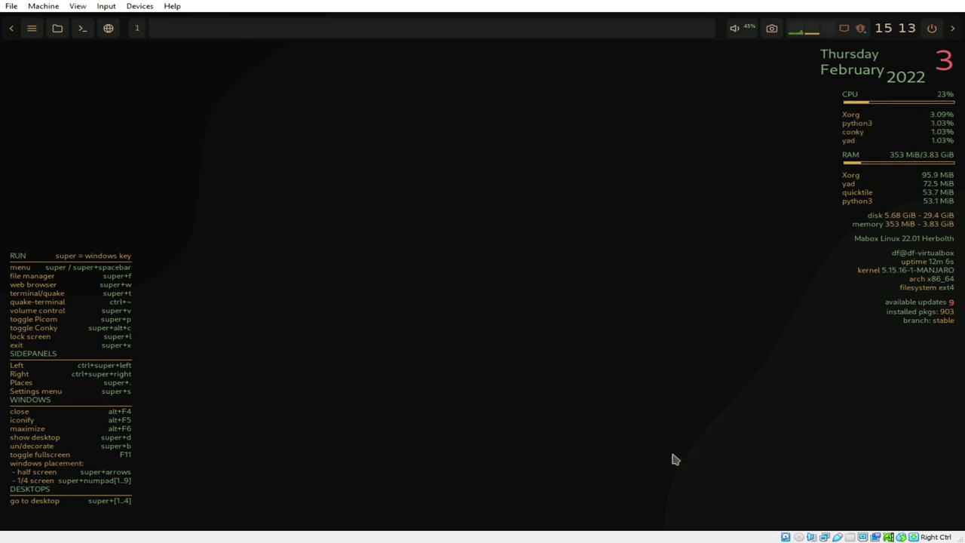